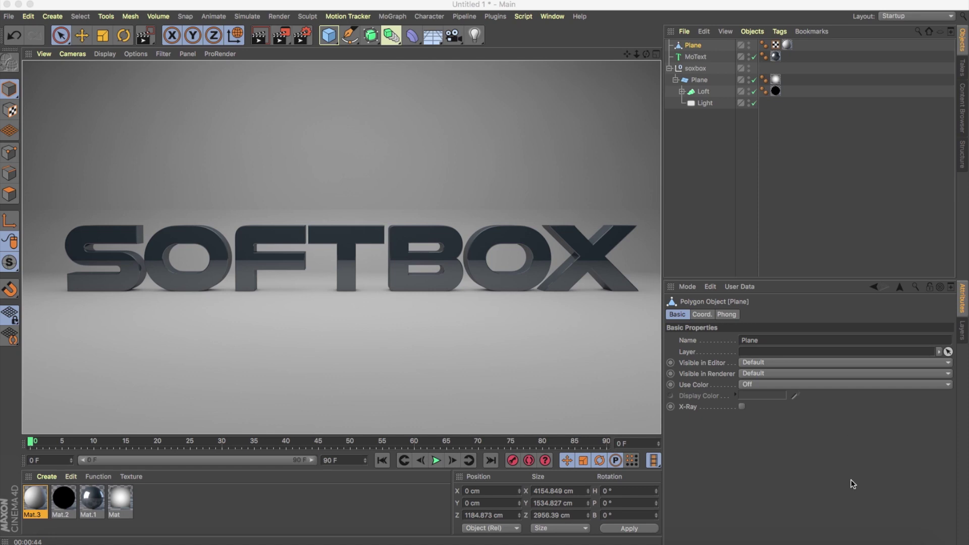
- Bring Chrome back and scroll down the Light Kit Pro 2 page's features and example work
{"action": "left_click", "coordinate": [866, 541]}
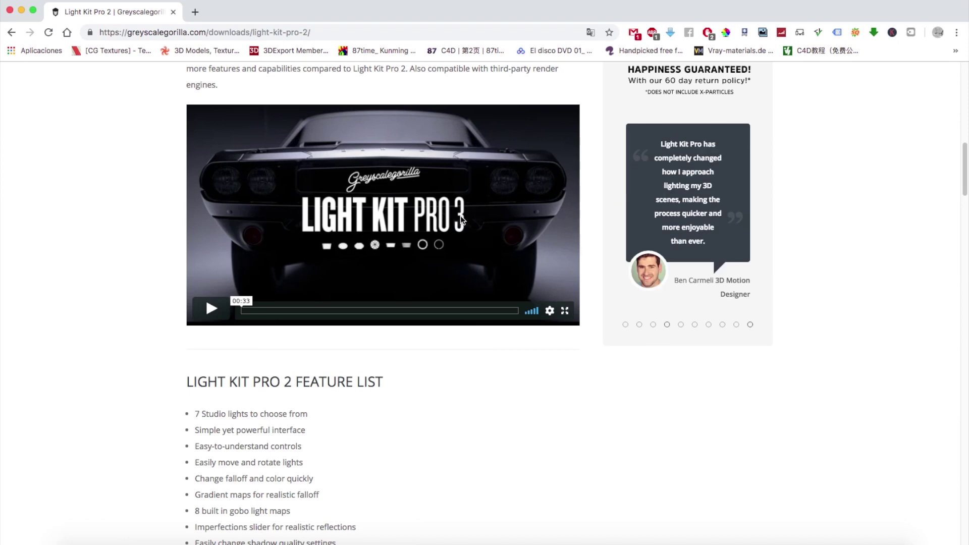
{"action": "scroll", "coordinate": [99, 241], "scroll_direction": "up", "scroll_amount": 7}
{"action": "scroll", "coordinate": [99, 241], "scroll_direction": "up", "scroll_amount": 7}
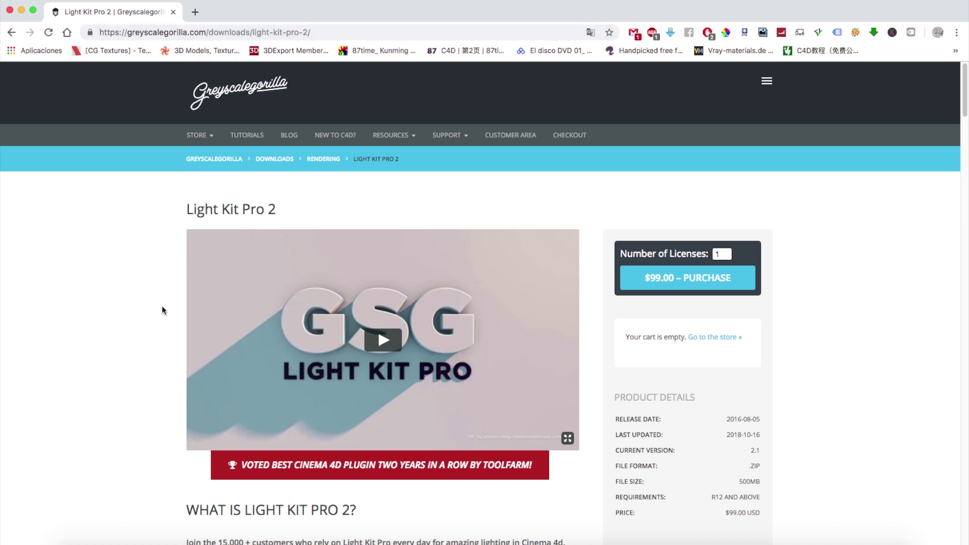
{"action": "scroll", "coordinate": [150, 309], "scroll_direction": "down", "scroll_amount": 2}
{"action": "scroll", "coordinate": [150, 309], "scroll_direction": "down", "scroll_amount": 2}
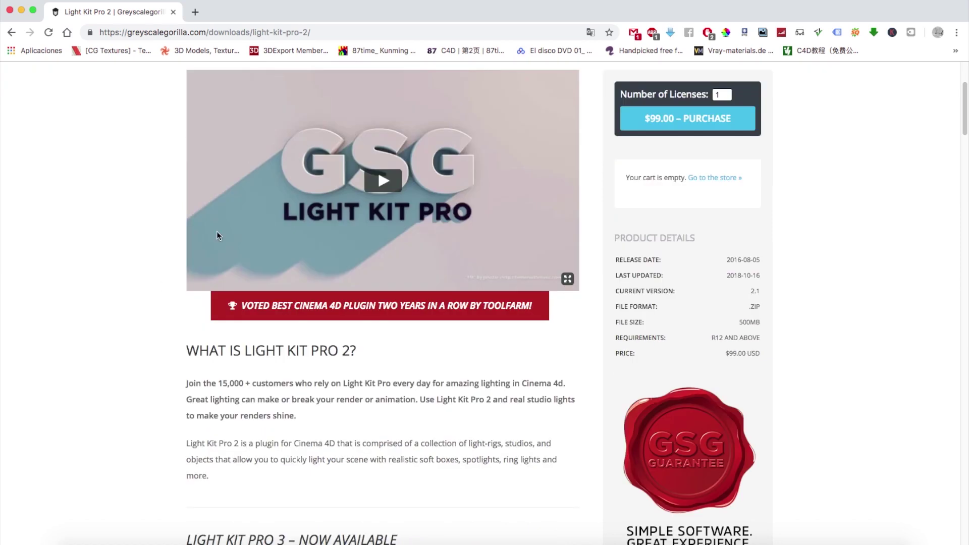
{"action": "scroll", "coordinate": [148, 321], "scroll_direction": "down", "scroll_amount": 4}
{"action": "scroll", "coordinate": [145, 317], "scroll_direction": "down", "scroll_amount": 1}
{"action": "scroll", "coordinate": [405, 309], "scroll_direction": "up", "scroll_amount": 8}
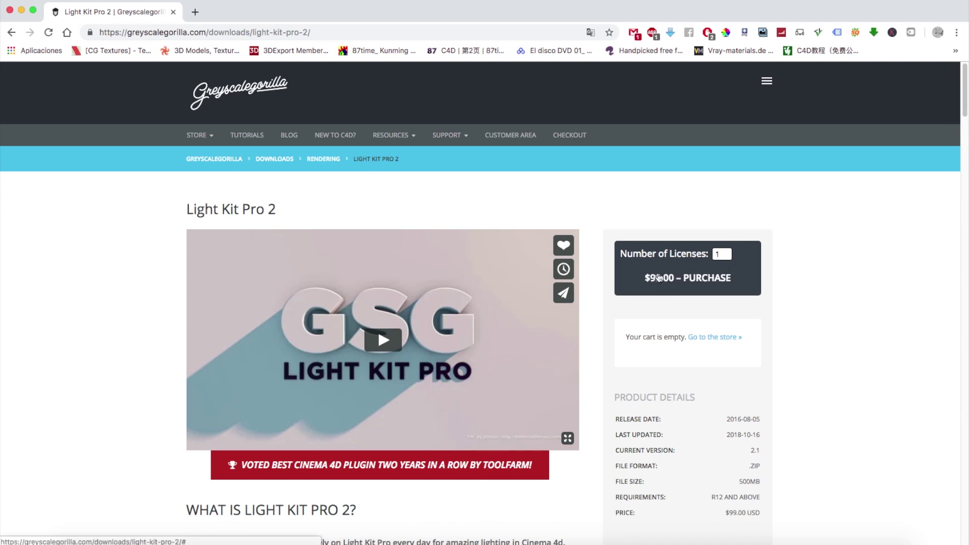
{"action": "scroll", "coordinate": [103, 385], "scroll_direction": "down", "scroll_amount": 1}
{"action": "scroll", "coordinate": [103, 386], "scroll_direction": "down", "scroll_amount": 2}
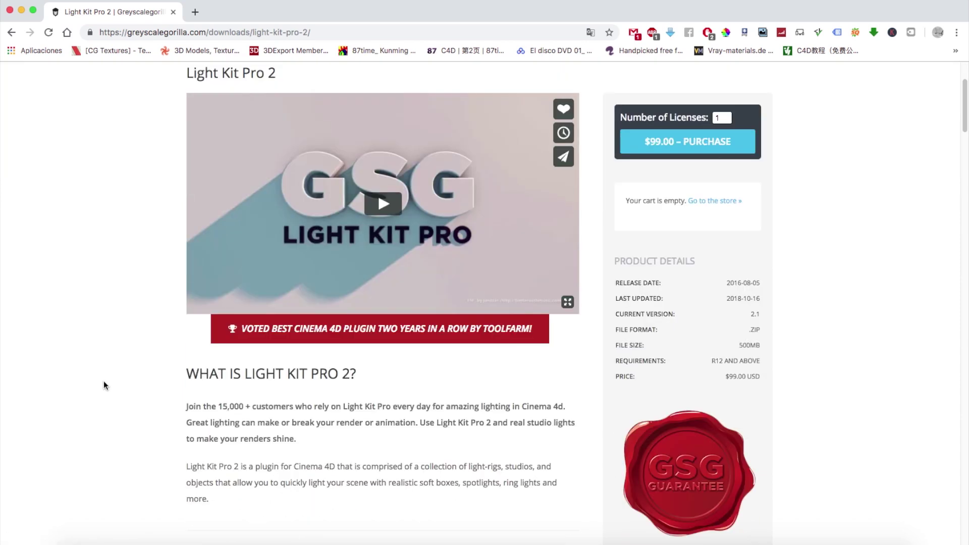
{"action": "scroll", "coordinate": [103, 385], "scroll_direction": "down", "scroll_amount": 3}
{"action": "scroll", "coordinate": [104, 384], "scroll_direction": "down", "scroll_amount": 4}
{"action": "scroll", "coordinate": [103, 380], "scroll_direction": "down", "scroll_amount": 3}
{"action": "scroll", "coordinate": [101, 383], "scroll_direction": "down", "scroll_amount": 1}
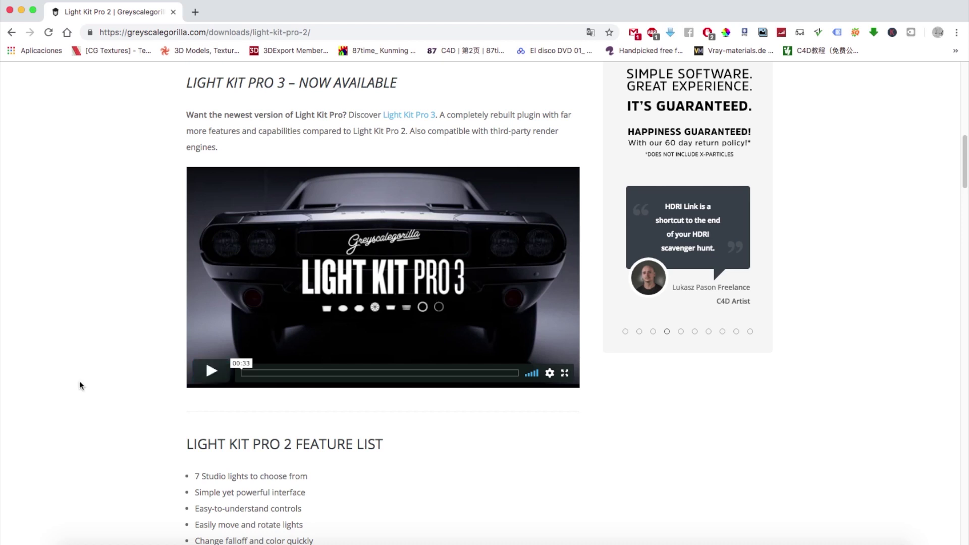
{"action": "scroll", "coordinate": [62, 393], "scroll_direction": "down", "scroll_amount": 3}
{"action": "scroll", "coordinate": [62, 390], "scroll_direction": "down", "scroll_amount": 6}
{"action": "scroll", "coordinate": [71, 390], "scroll_direction": "down", "scroll_amount": 3}
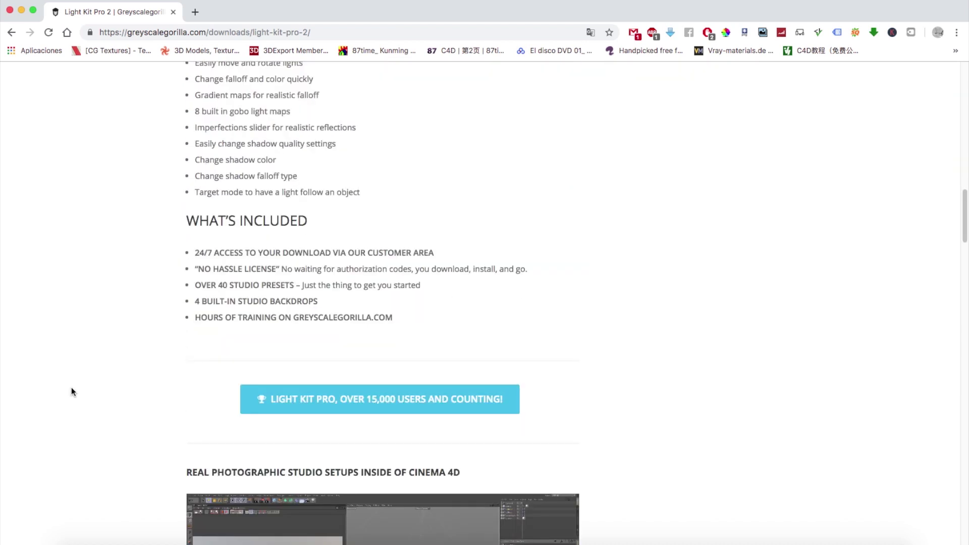
{"action": "scroll", "coordinate": [83, 393], "scroll_direction": "down", "scroll_amount": 2}
{"action": "scroll", "coordinate": [83, 391], "scroll_direction": "down", "scroll_amount": 4}
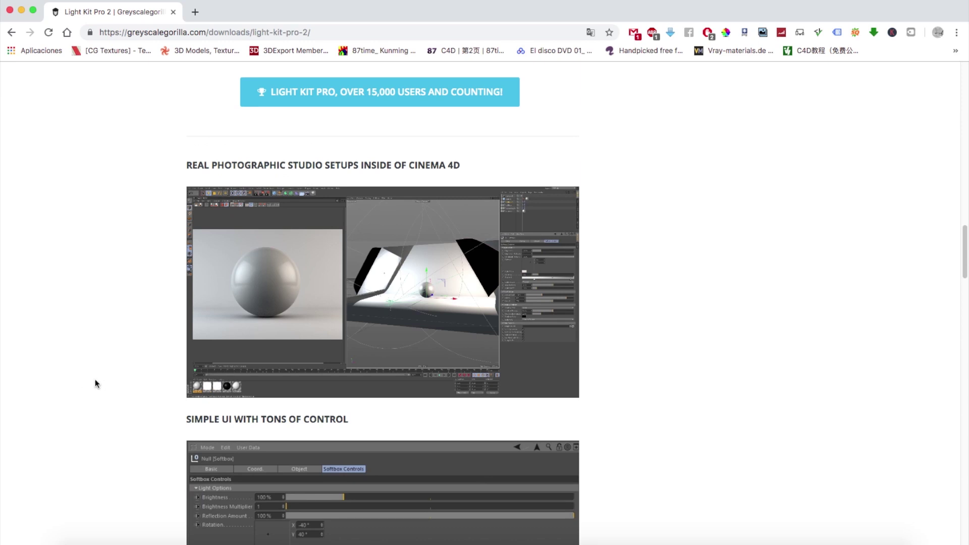
{"action": "scroll", "coordinate": [106, 384], "scroll_direction": "down", "scroll_amount": 3}
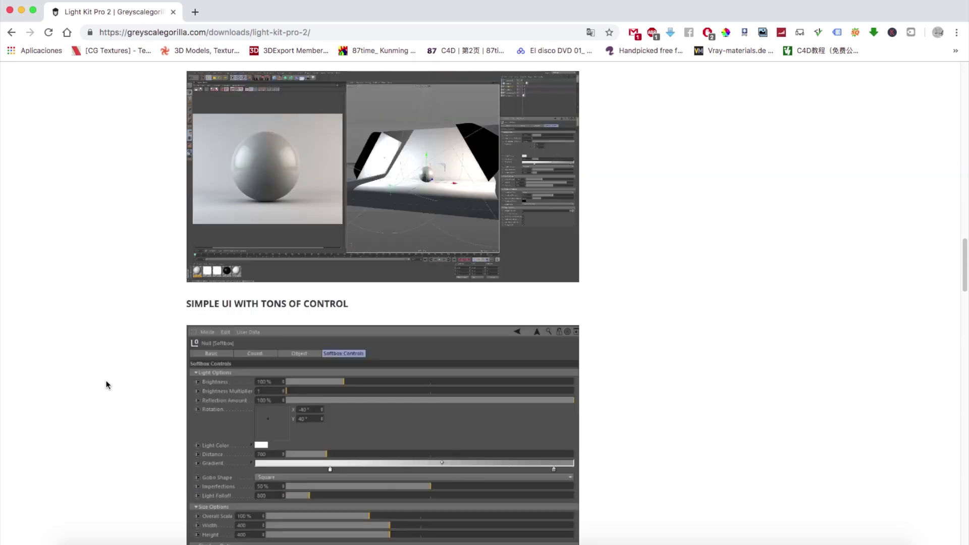
{"action": "scroll", "coordinate": [106, 384], "scroll_direction": "down", "scroll_amount": 2}
{"action": "scroll", "coordinate": [106, 384], "scroll_direction": "down", "scroll_amount": 1}
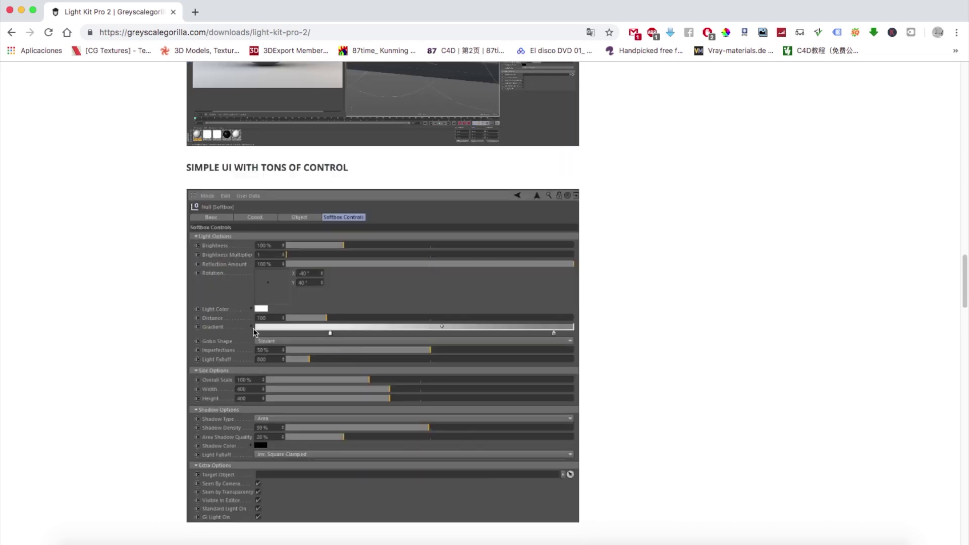
{"action": "scroll", "coordinate": [134, 420], "scroll_direction": "down", "scroll_amount": 6}
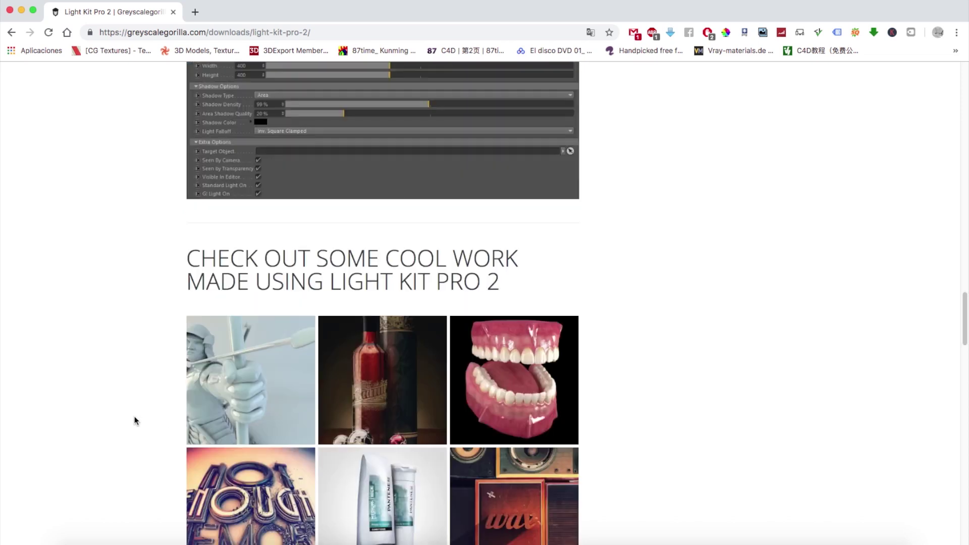
{"action": "scroll", "coordinate": [117, 411], "scroll_direction": "down", "scroll_amount": 2}
{"action": "scroll", "coordinate": [68, 405], "scroll_direction": "down", "scroll_amount": 1}
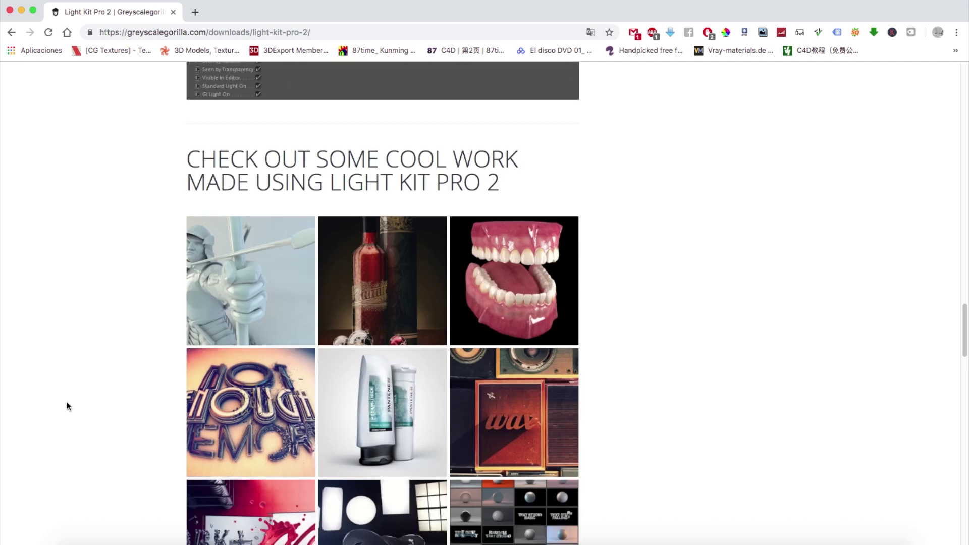
{"action": "scroll", "coordinate": [68, 406], "scroll_direction": "down", "scroll_amount": 3}
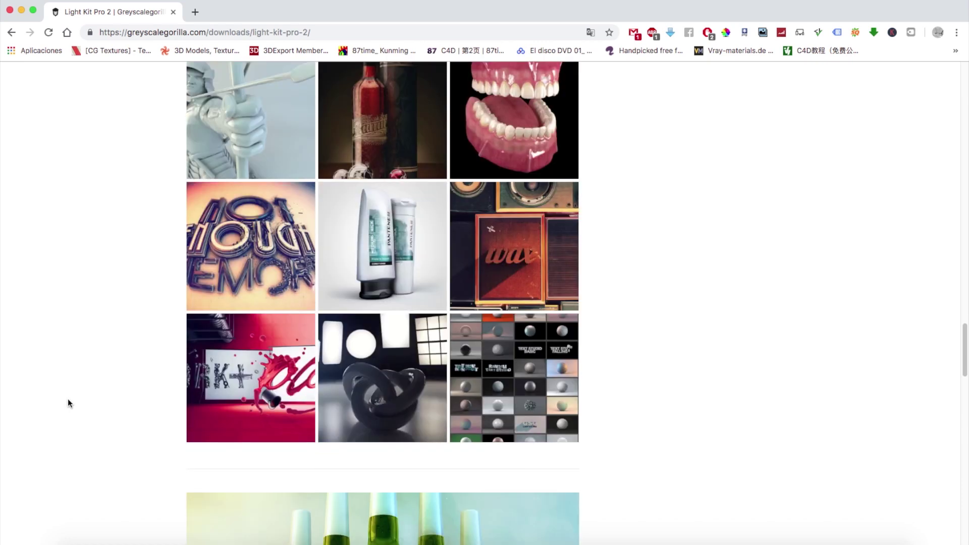
{"action": "scroll", "coordinate": [69, 403], "scroll_direction": "down", "scroll_amount": 4}
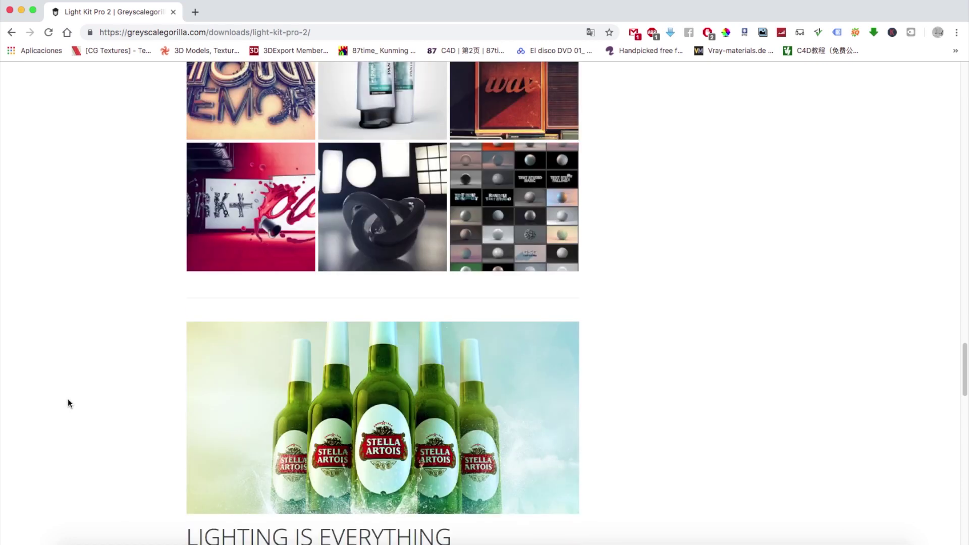
{"action": "scroll", "coordinate": [69, 402], "scroll_direction": "down", "scroll_amount": 5}
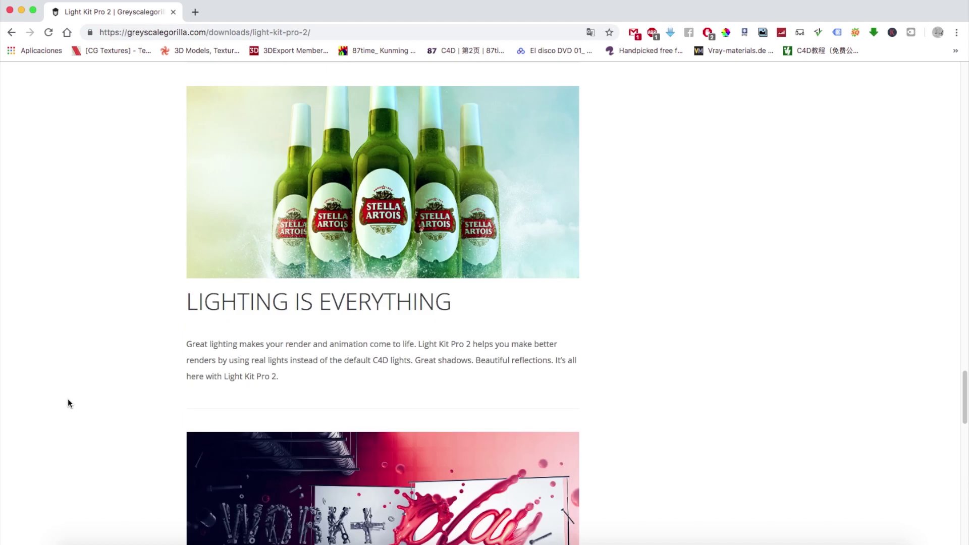
{"action": "scroll", "coordinate": [68, 402], "scroll_direction": "down", "scroll_amount": 2}
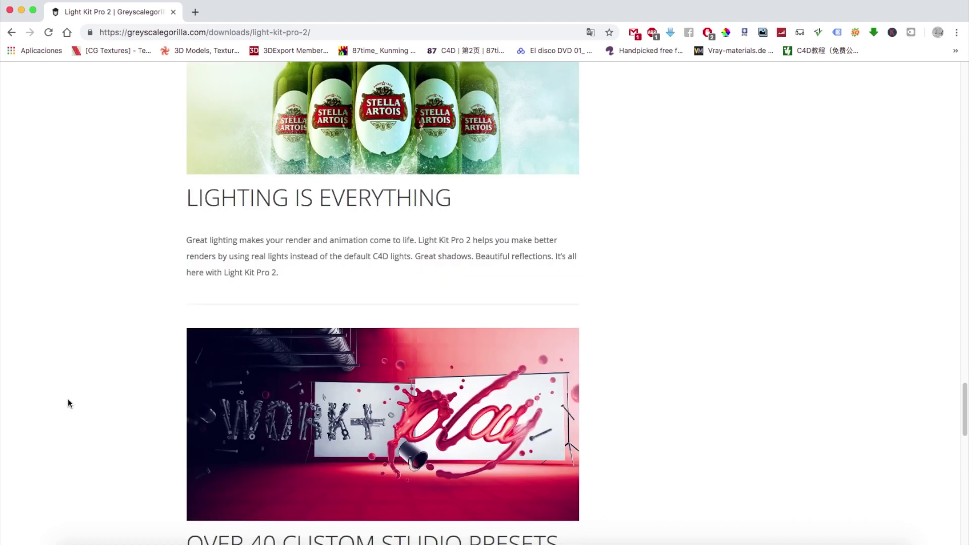
{"action": "scroll", "coordinate": [68, 403], "scroll_direction": "down", "scroll_amount": 3}
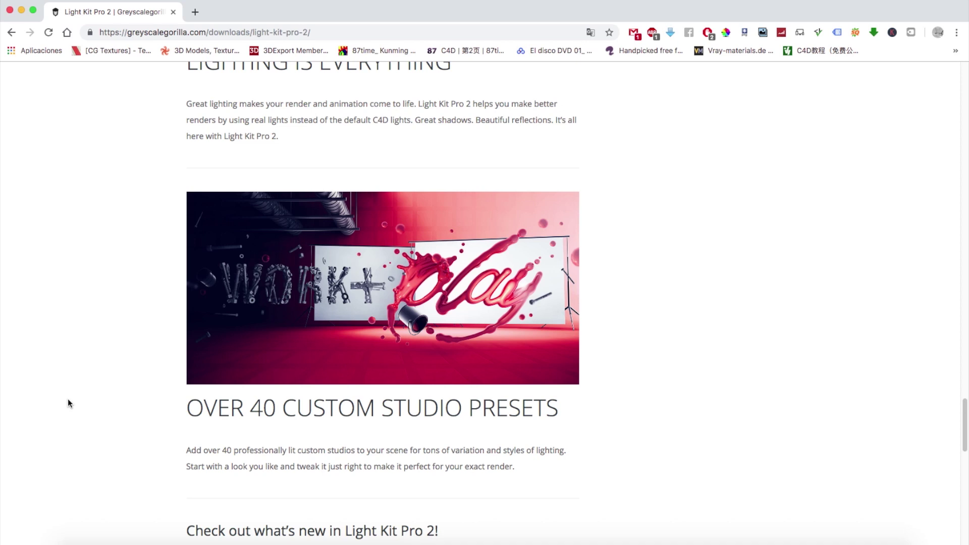
- Scroll back up the Light Kit Pro 2 page to review its earlier sections
{"action": "scroll", "coordinate": [68, 399], "scroll_direction": "up", "scroll_amount": 2}
{"action": "scroll", "coordinate": [68, 398], "scroll_direction": "up", "scroll_amount": 2}
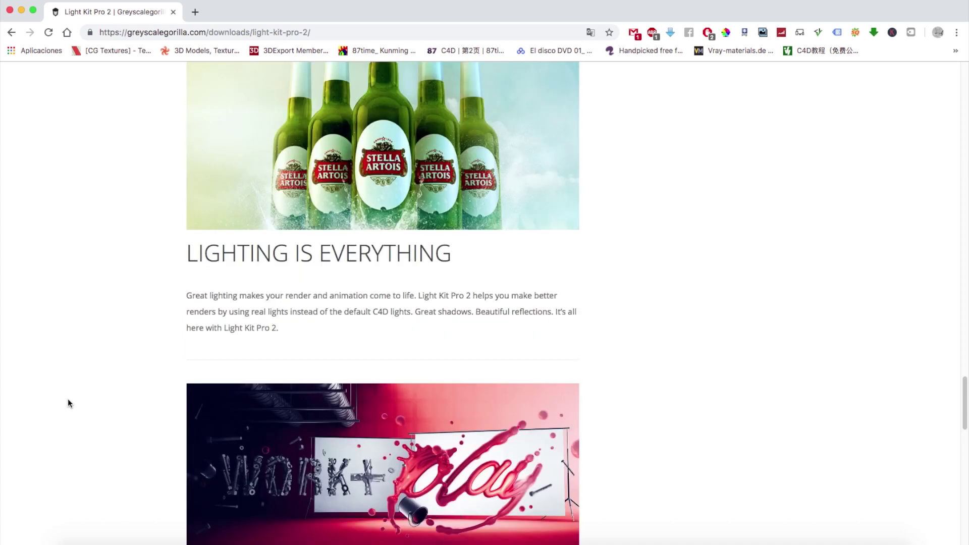
{"action": "scroll", "coordinate": [68, 399], "scroll_direction": "up", "scroll_amount": 4}
{"action": "scroll", "coordinate": [67, 399], "scroll_direction": "up", "scroll_amount": 4}
{"action": "scroll", "coordinate": [67, 398], "scroll_direction": "up", "scroll_amount": 4}
{"action": "scroll", "coordinate": [68, 398], "scroll_direction": "up", "scroll_amount": 4}
{"action": "scroll", "coordinate": [68, 399], "scroll_direction": "up", "scroll_amount": 1}
{"action": "scroll", "coordinate": [68, 399], "scroll_direction": "up", "scroll_amount": 4}
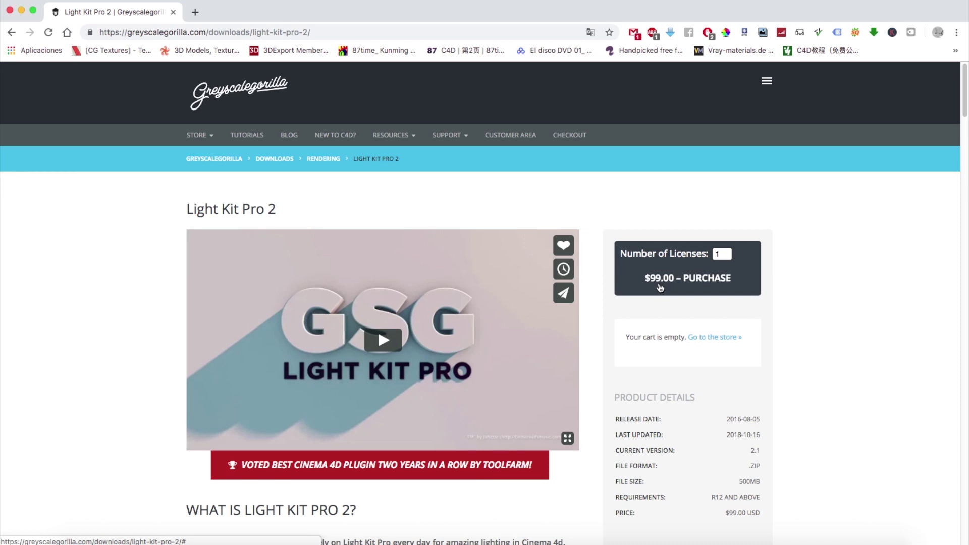
{"action": "scroll", "coordinate": [633, 323], "scroll_direction": "down", "scroll_amount": 6}
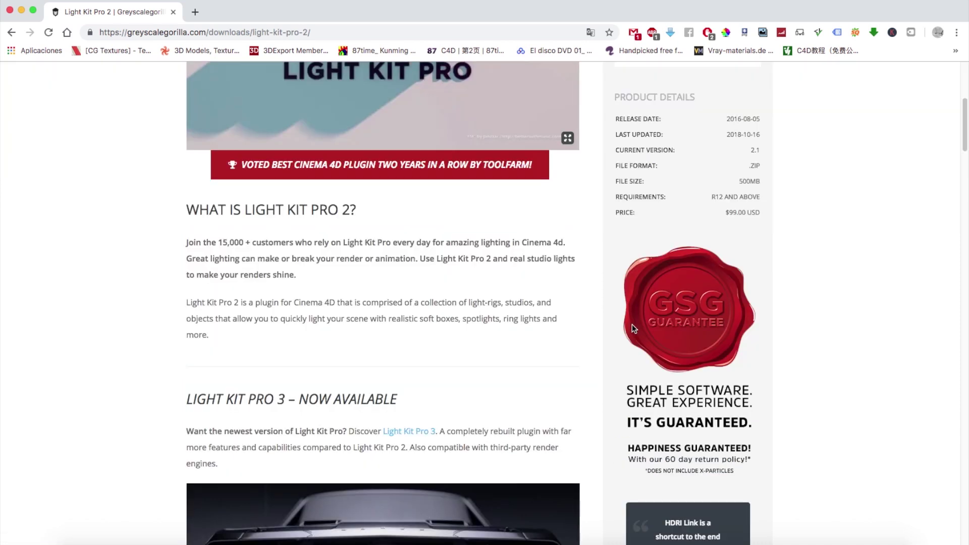
{"action": "scroll", "coordinate": [632, 324], "scroll_direction": "down", "scroll_amount": 7}
{"action": "scroll", "coordinate": [631, 321], "scroll_direction": "up", "scroll_amount": 1}
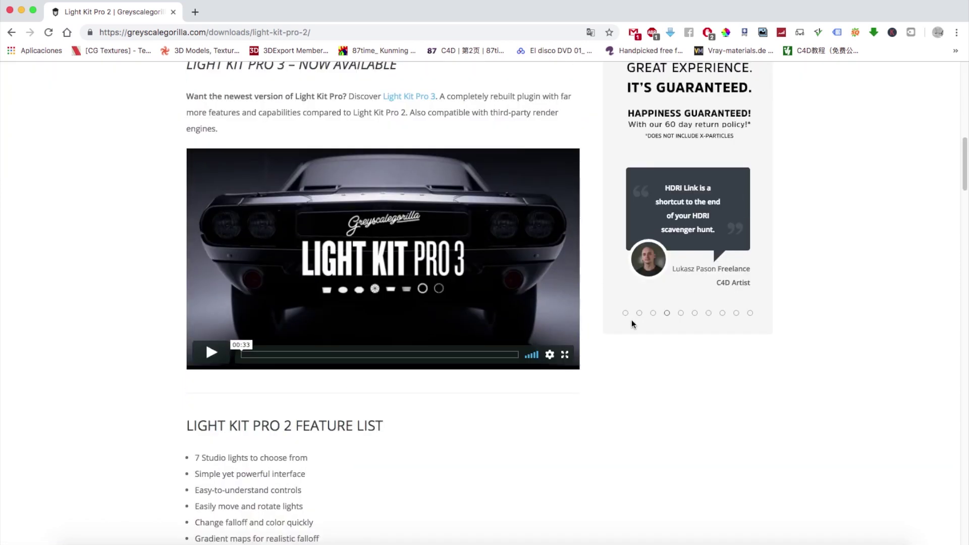
- Open the Light Kit Pro 3 product page and read through its first features
{"action": "left_click", "coordinate": [416, 131]}
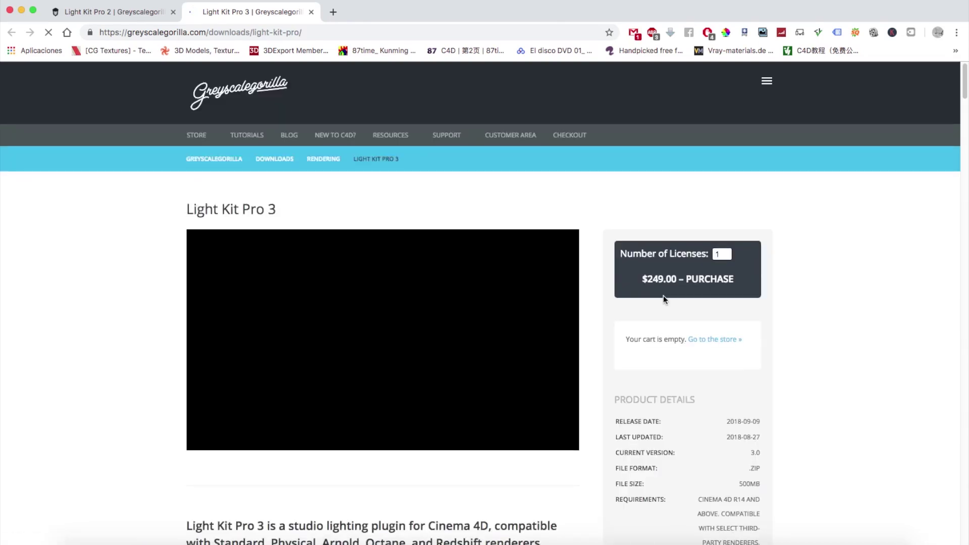
{"action": "scroll", "coordinate": [620, 373], "scroll_direction": "down", "scroll_amount": 3}
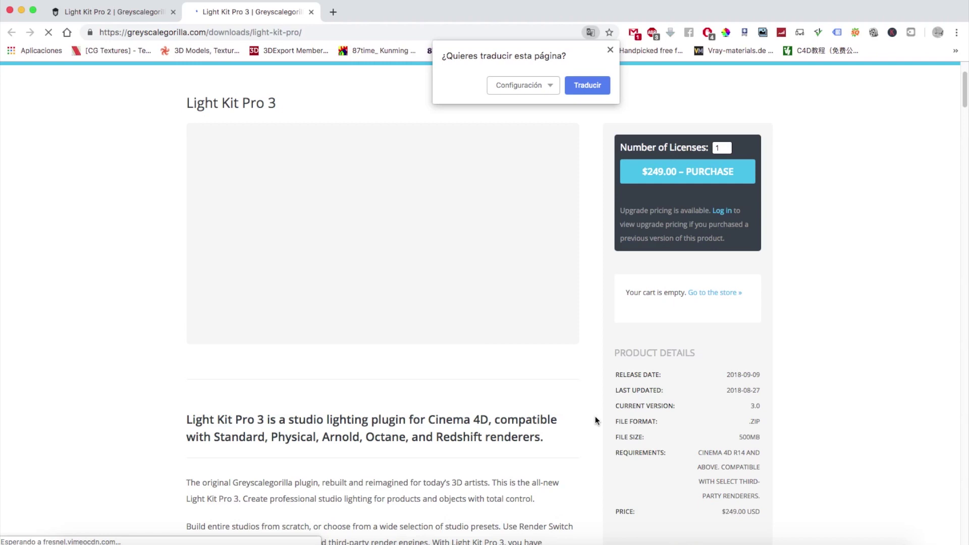
{"action": "scroll", "coordinate": [595, 417], "scroll_direction": "down", "scroll_amount": 2}
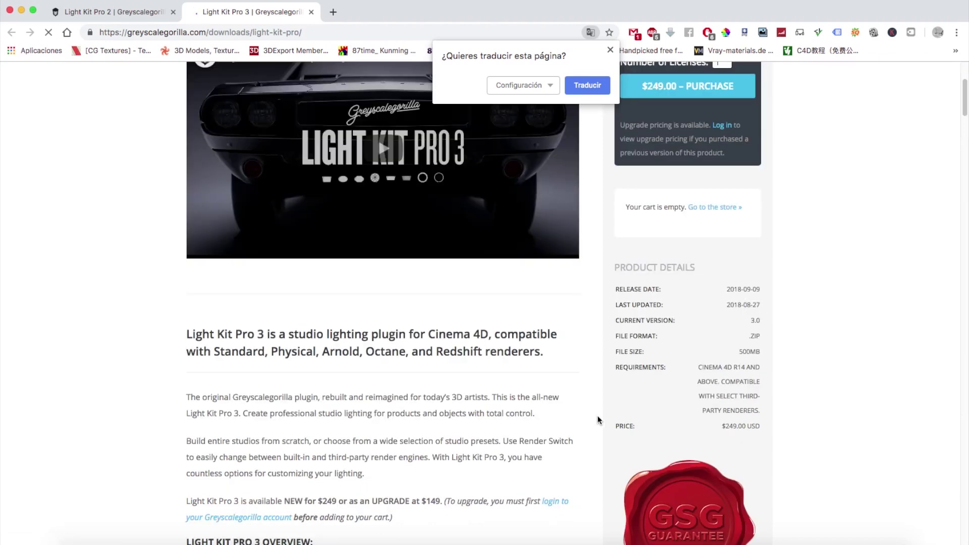
{"action": "scroll", "coordinate": [585, 416], "scroll_direction": "down", "scroll_amount": 3}
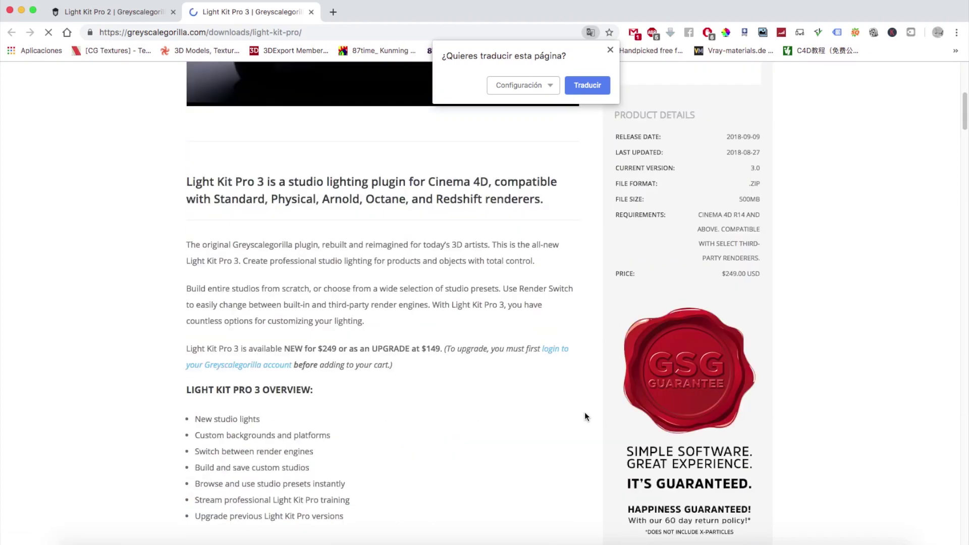
{"action": "scroll", "coordinate": [585, 416], "scroll_direction": "down", "scroll_amount": 4}
{"action": "scroll", "coordinate": [585, 416], "scroll_direction": "down", "scroll_amount": 2}
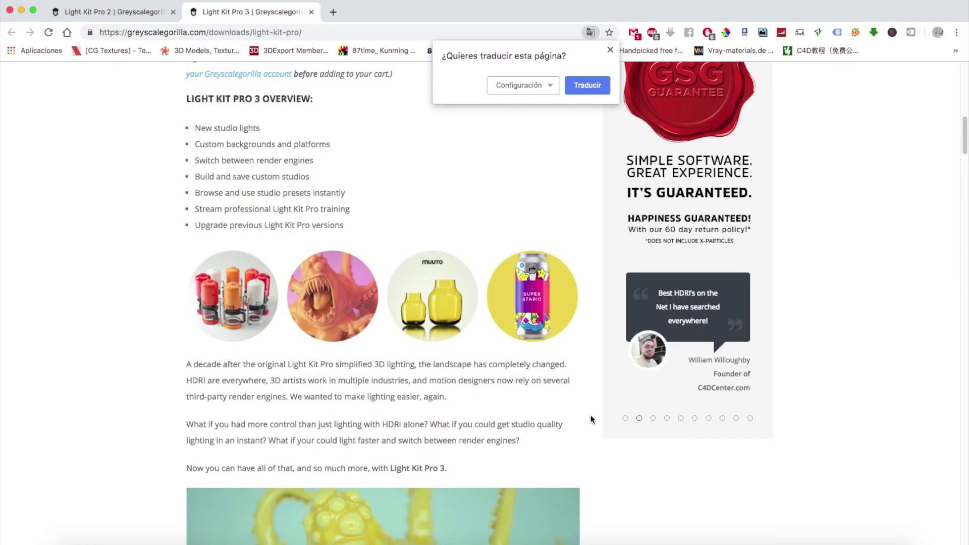
{"action": "scroll", "coordinate": [590, 419], "scroll_direction": "down", "scroll_amount": 3}
{"action": "scroll", "coordinate": [591, 418], "scroll_direction": "down", "scroll_amount": 2}
{"action": "scroll", "coordinate": [590, 417], "scroll_direction": "down", "scroll_amount": 2}
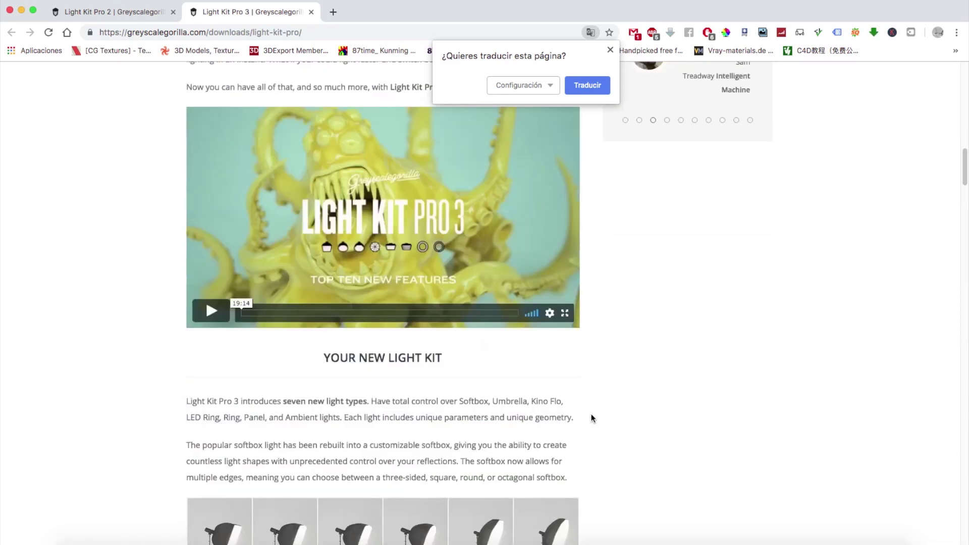
{"action": "scroll", "coordinate": [590, 416], "scroll_direction": "down", "scroll_amount": 4}
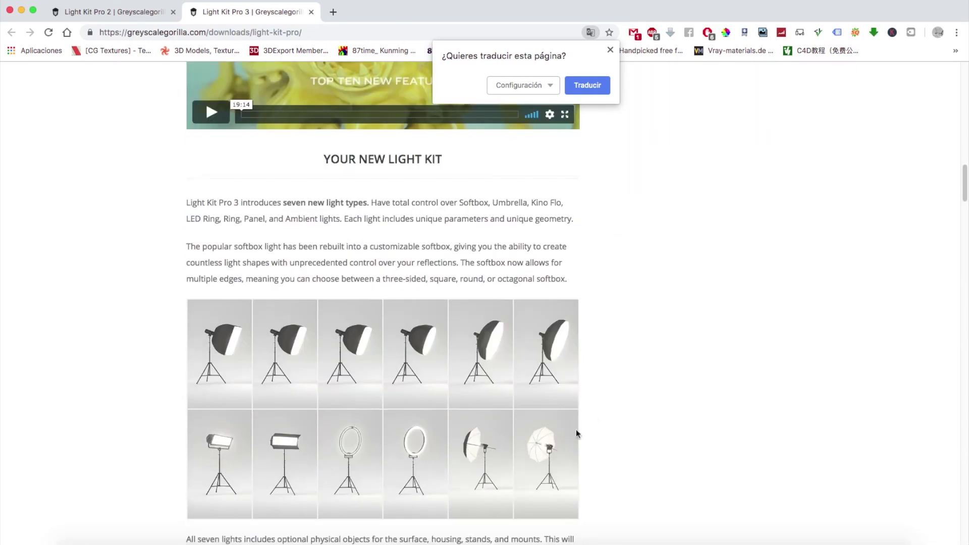
{"action": "scroll", "coordinate": [648, 438], "scroll_direction": "down", "scroll_amount": 8}
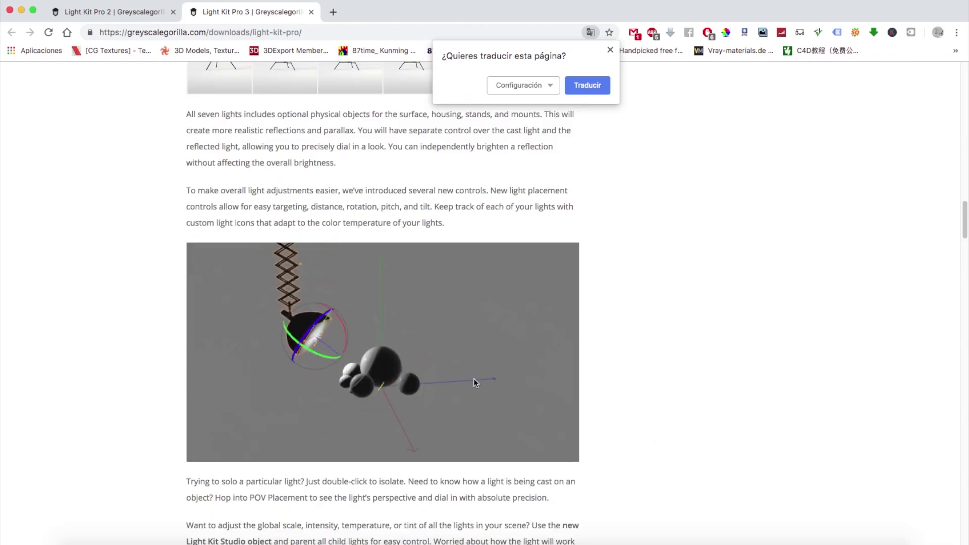
{"action": "scroll", "coordinate": [698, 442], "scroll_direction": "down", "scroll_amount": 7}
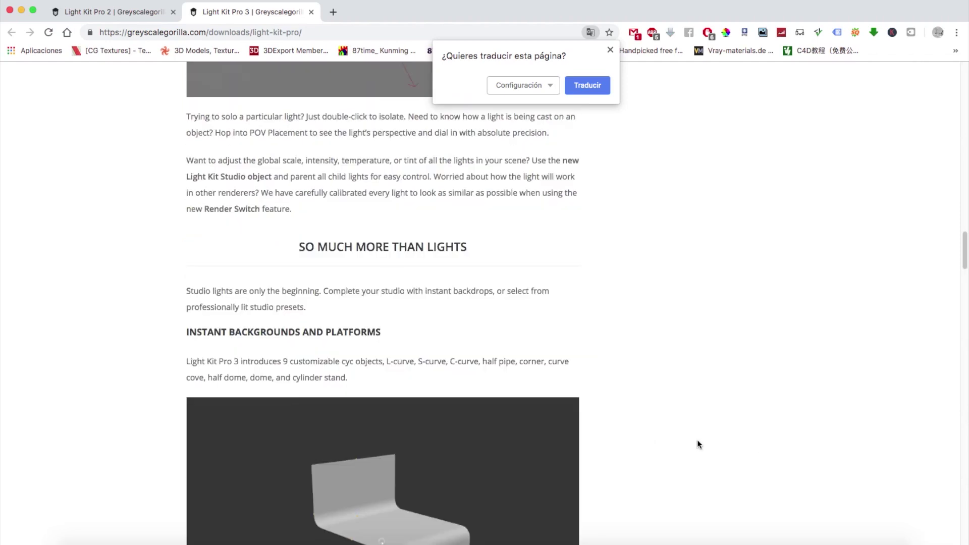
- Finish reading the Light Kit Pro 3 page and minimise the browser to reveal Cinema 4D
{"action": "scroll", "coordinate": [697, 440], "scroll_direction": "down", "scroll_amount": 3}
{"action": "scroll", "coordinate": [696, 443], "scroll_direction": "down", "scroll_amount": 3}
{"action": "scroll", "coordinate": [695, 442], "scroll_direction": "down", "scroll_amount": 6}
{"action": "scroll", "coordinate": [694, 441], "scroll_direction": "down", "scroll_amount": 2}
{"action": "scroll", "coordinate": [694, 441], "scroll_direction": "down", "scroll_amount": 1}
{"action": "scroll", "coordinate": [694, 440], "scroll_direction": "down", "scroll_amount": 5}
{"action": "scroll", "coordinate": [693, 440], "scroll_direction": "down", "scroll_amount": 2}
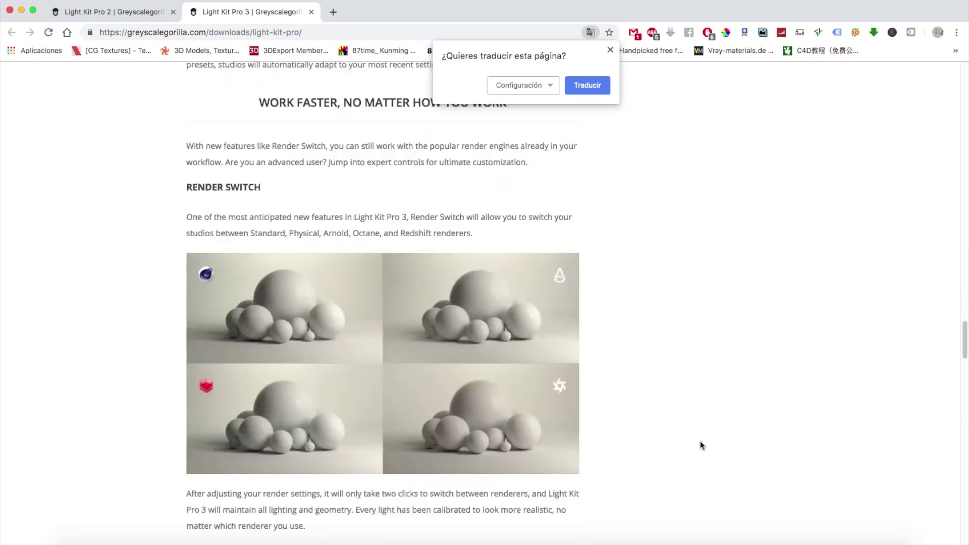
{"action": "scroll", "coordinate": [699, 442], "scroll_direction": "down", "scroll_amount": 4}
{"action": "scroll", "coordinate": [680, 442], "scroll_direction": "down", "scroll_amount": 5}
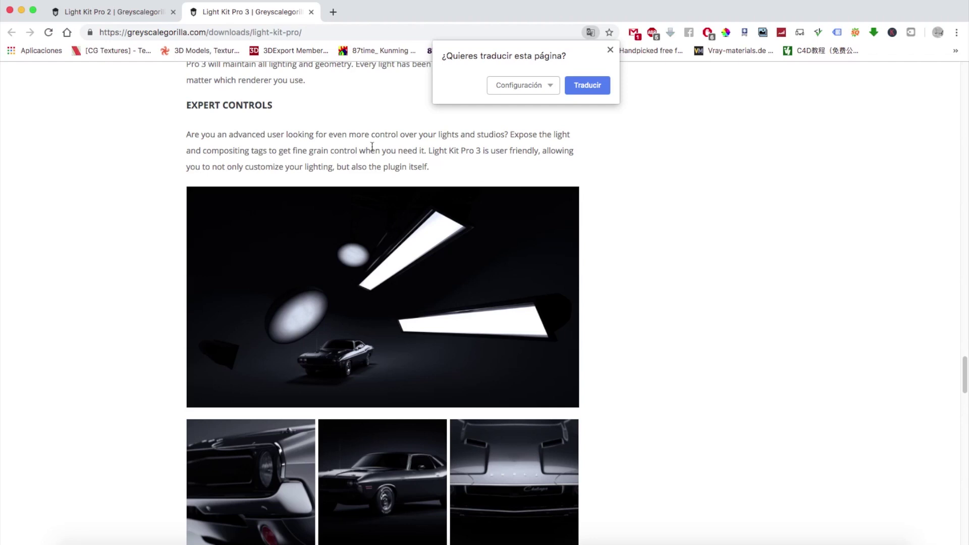
{"action": "left_click", "coordinate": [22, 12]}
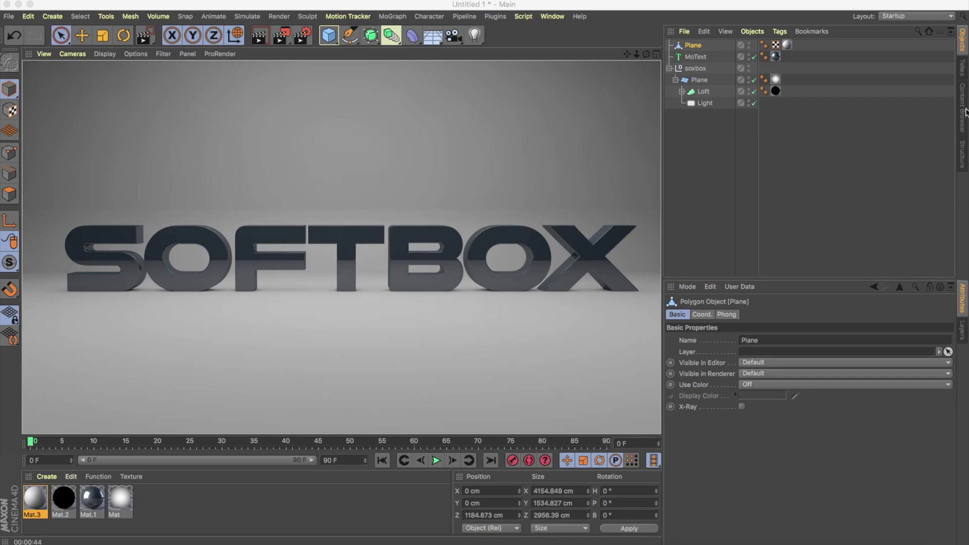
- Look over the Takes panel and the Content Browser's Presets and Default Presets folders
{"action": "left_click", "coordinate": [962, 71]}
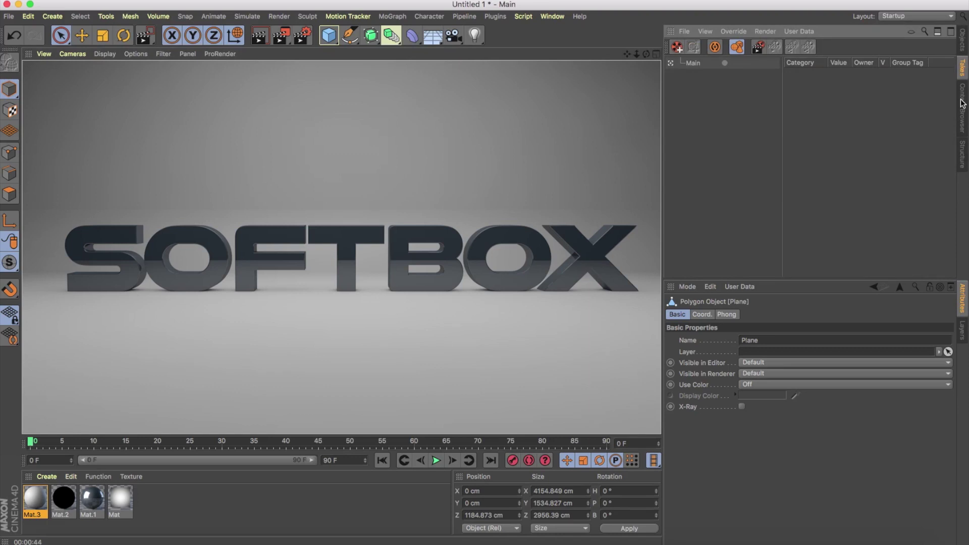
{"action": "left_click", "coordinate": [963, 107]}
{"action": "double_click", "coordinate": [707, 107]}
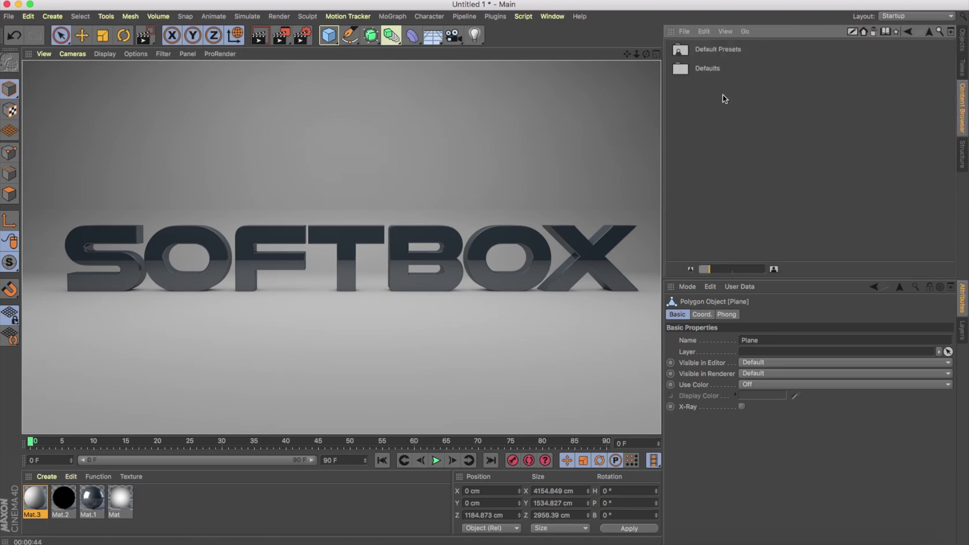
{"action": "left_click", "coordinate": [929, 32]}
{"action": "double_click", "coordinate": [721, 49]}
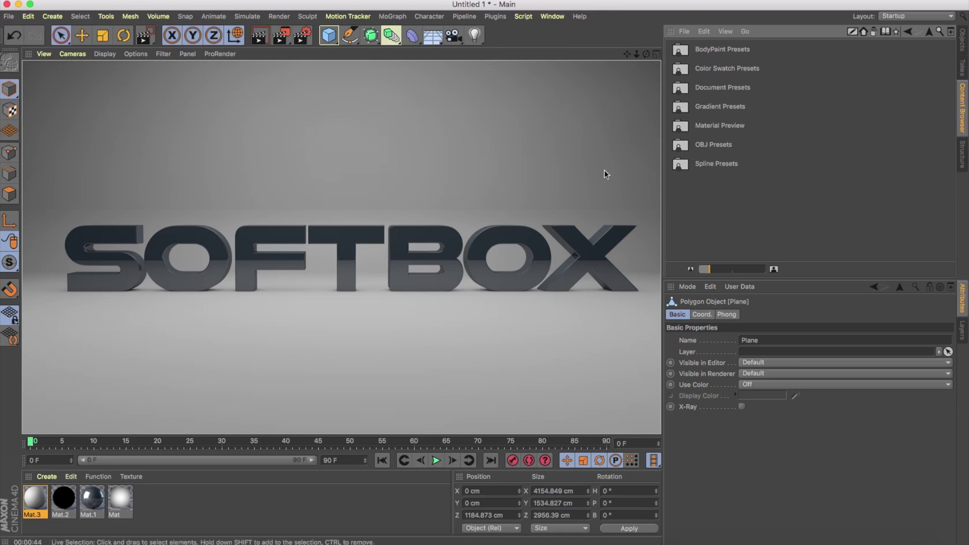
- Rename the 'soxbox' null to 'softbox' and collapse its Plane, Loft and Light children
{"action": "left_click", "coordinate": [962, 40]}
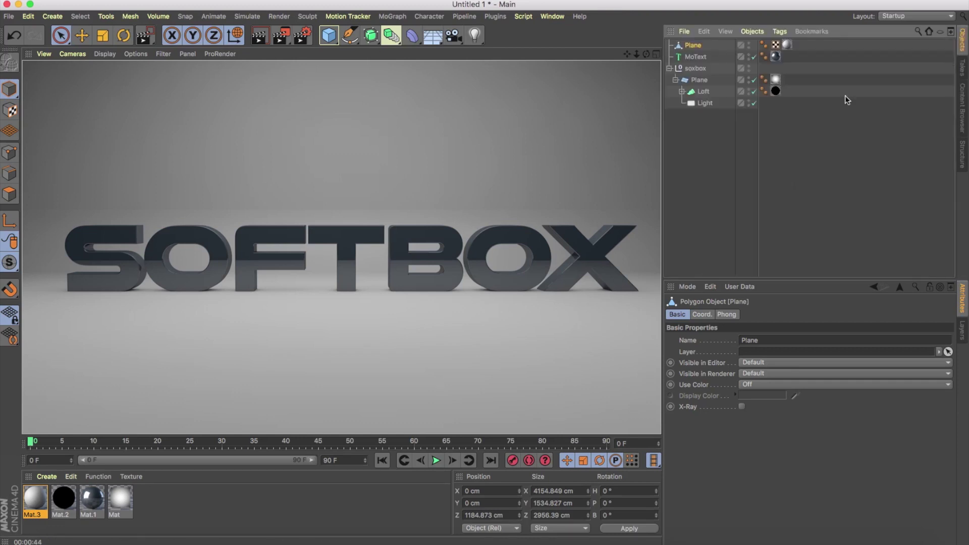
{"action": "double_click", "coordinate": [696, 69]}
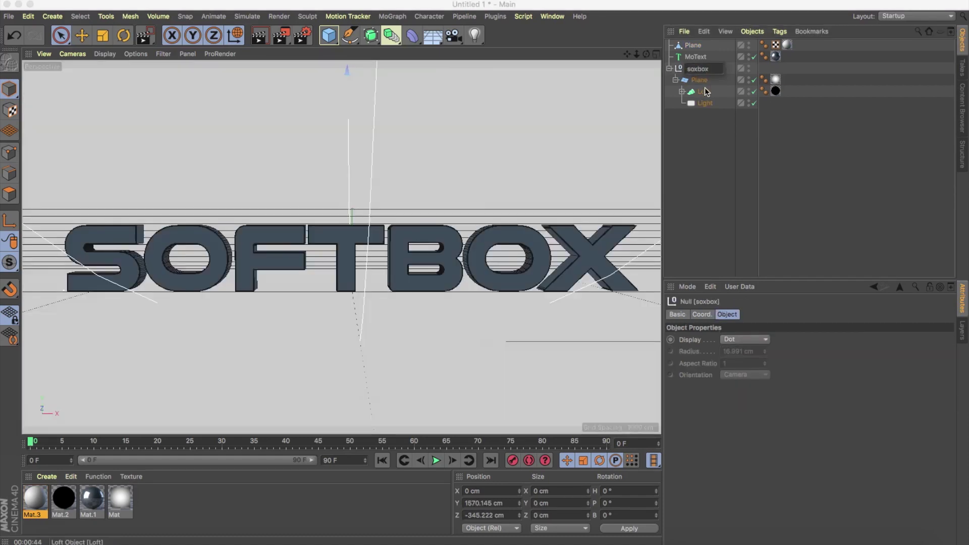
{"action": "type", "text": "ft"}
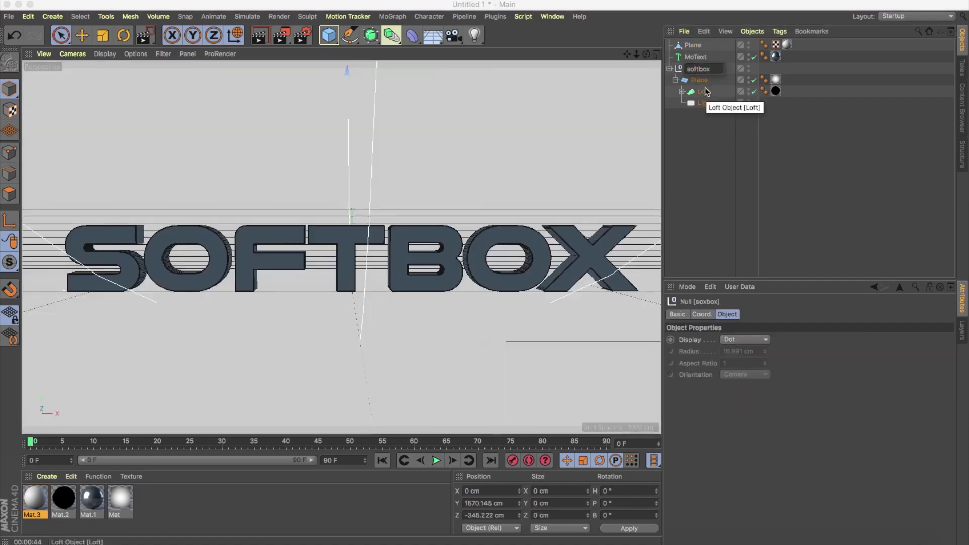
{"action": "key", "text": "Return"}
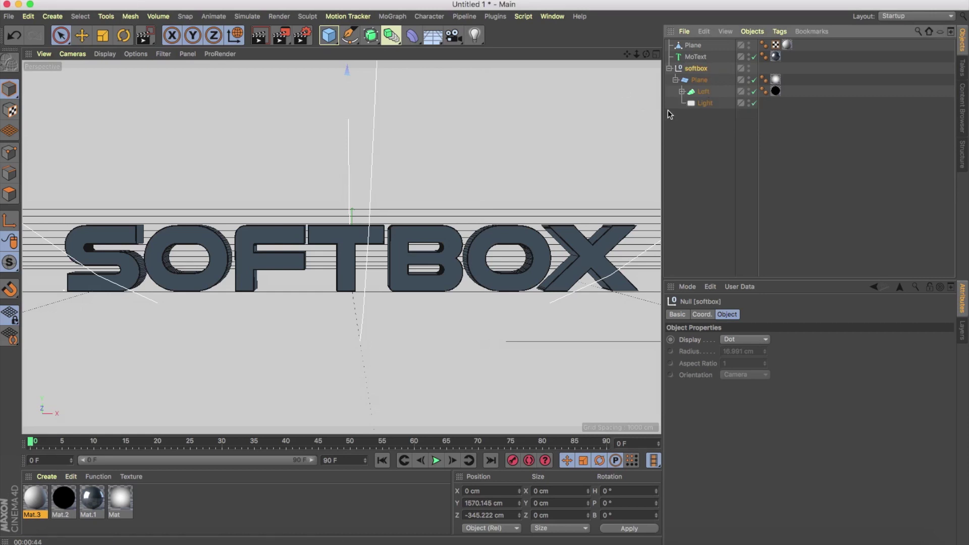
{"action": "left_click", "coordinate": [669, 69]}
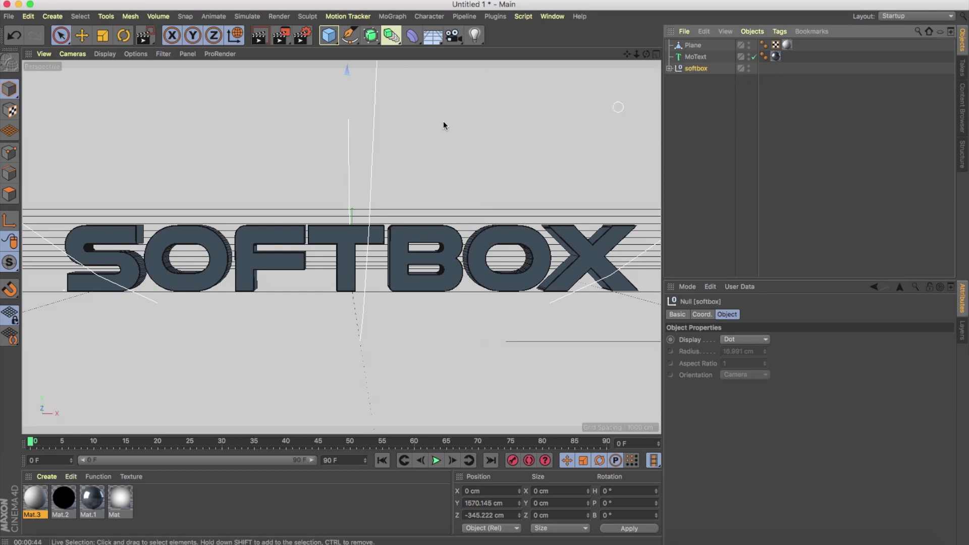
{"action": "left_click", "coordinate": [9, 16]}
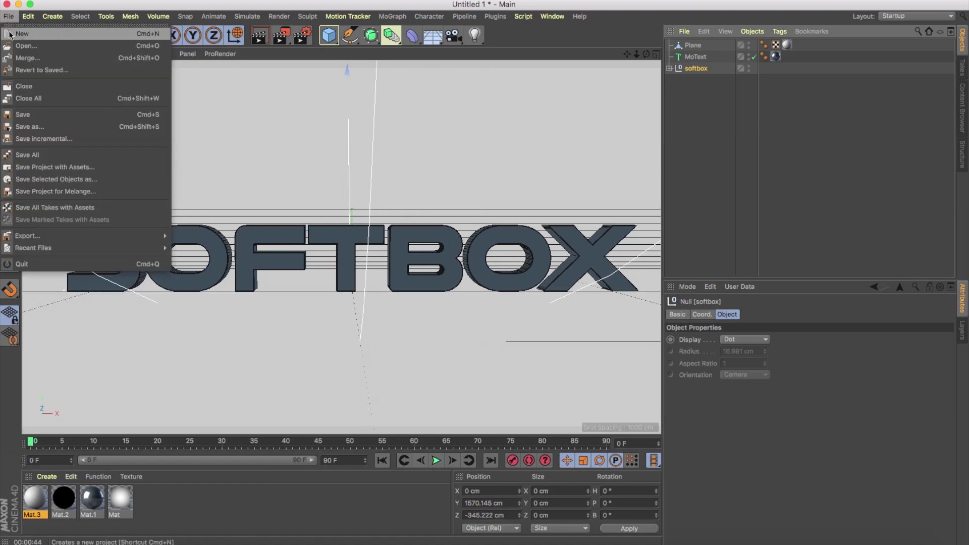
- Start a new project with a 50 × 50 cm Rectangle spline on the XZ plane
{"action": "left_click", "coordinate": [22, 34]}
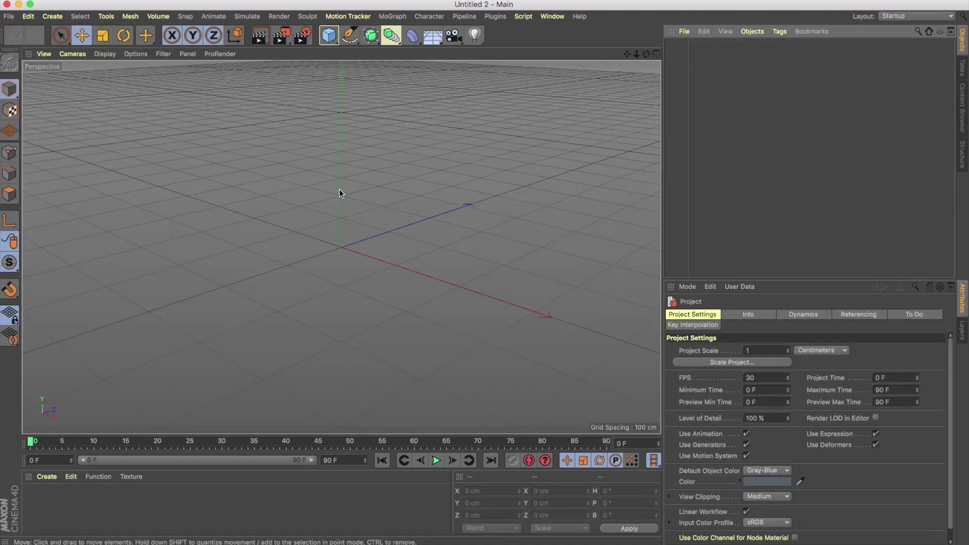
{"action": "left_click", "coordinate": [350, 43]}
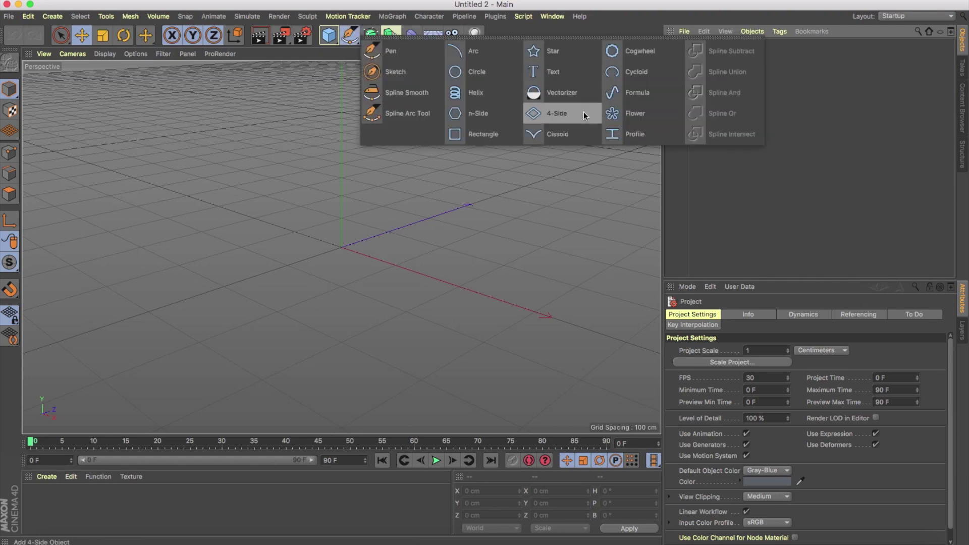
{"action": "left_click", "coordinate": [488, 137]}
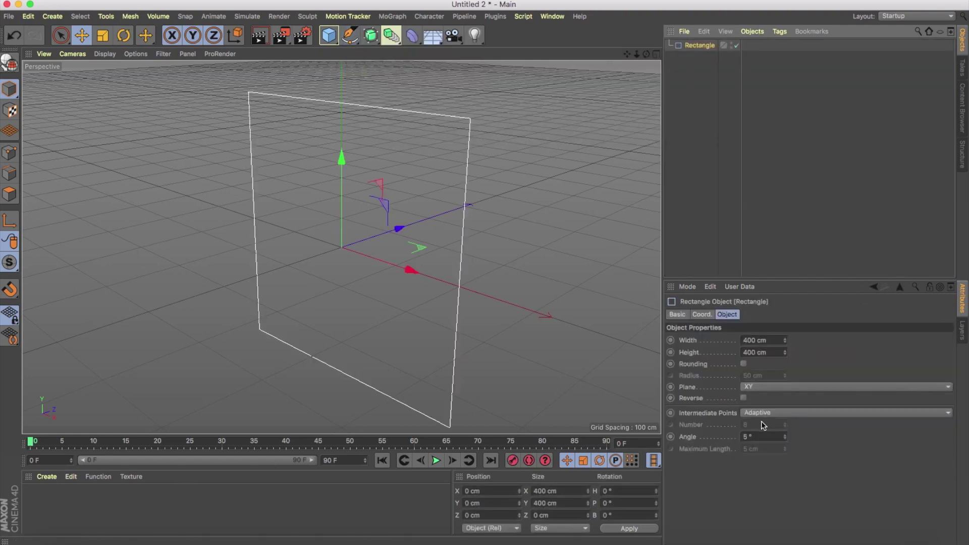
{"action": "left_click", "coordinate": [777, 388]}
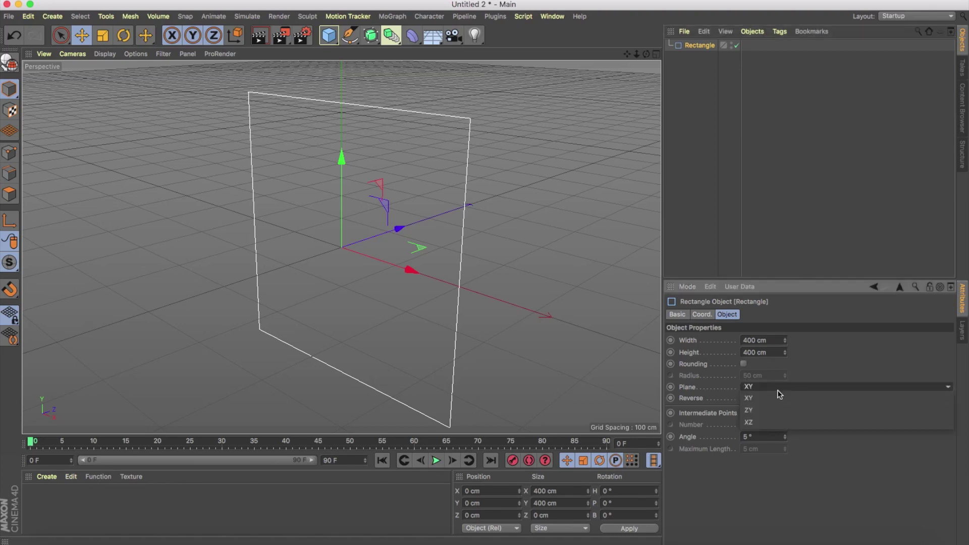
{"action": "left_click", "coordinate": [773, 424]}
{"action": "double_click", "coordinate": [770, 340]}
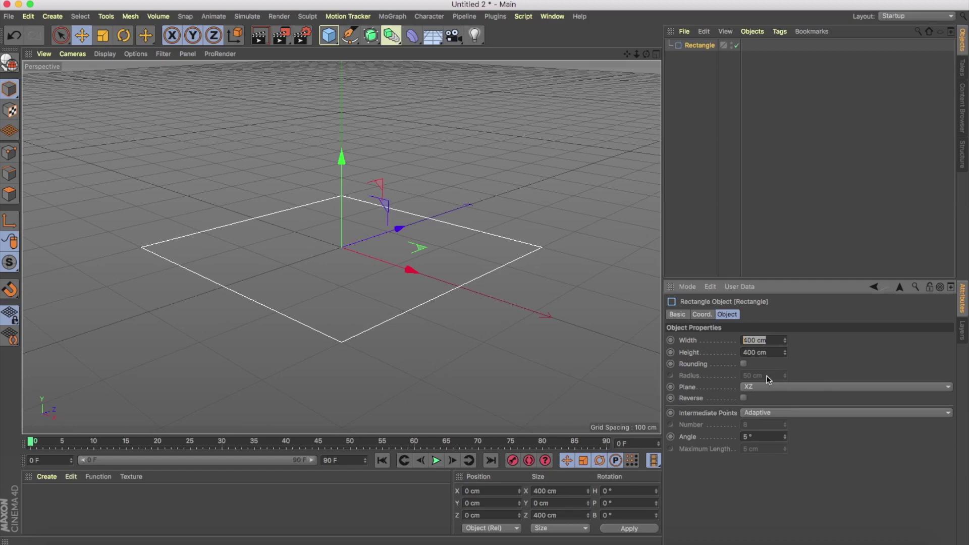
{"action": "type", "text": "50"}
{"action": "key", "text": "Return"}
{"action": "key", "text": "Tab"}
{"action": "type", "text": "50"}
{"action": "key", "text": "Return"}
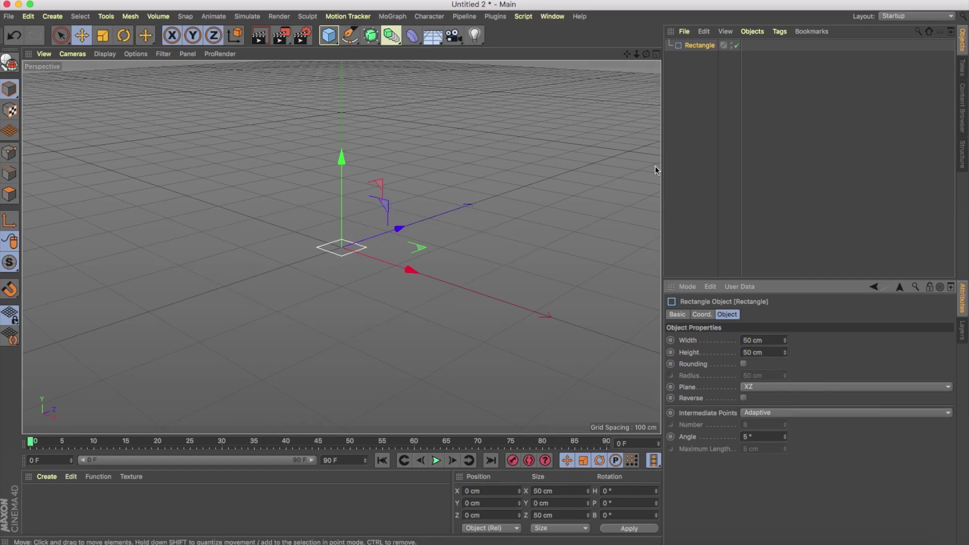
- Rename the rectangle to '1' and round its corners with a 5 cm radius
{"action": "double_click", "coordinate": [696, 46]}
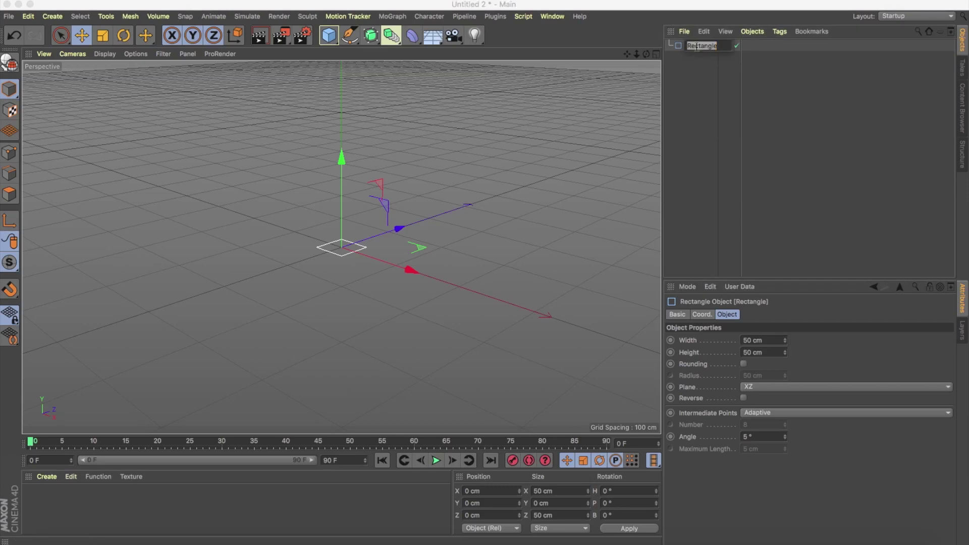
{"action": "type", "text": "1"}
{"action": "key", "text": "Return"}
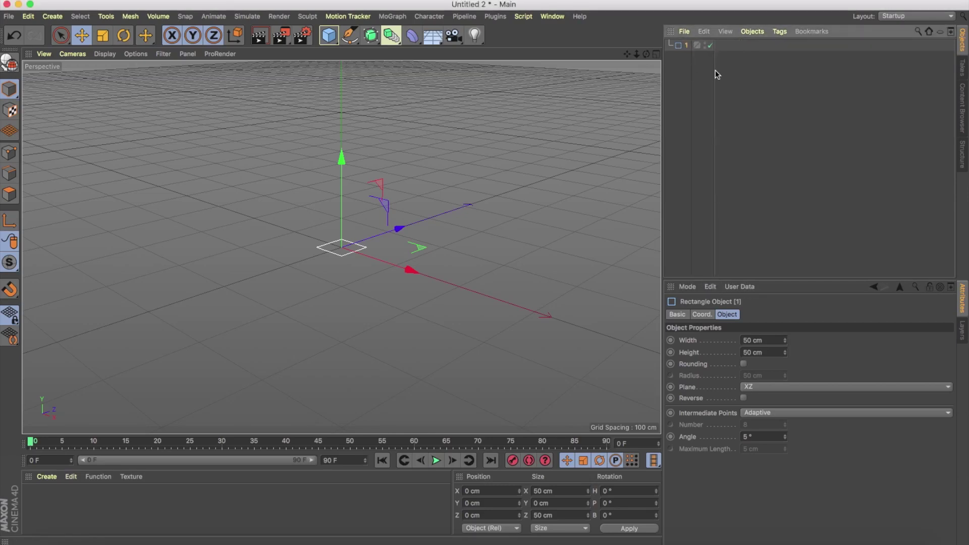
{"action": "left_click_drag", "start_coordinate": [716, 71], "coordinate": [805, 86]}
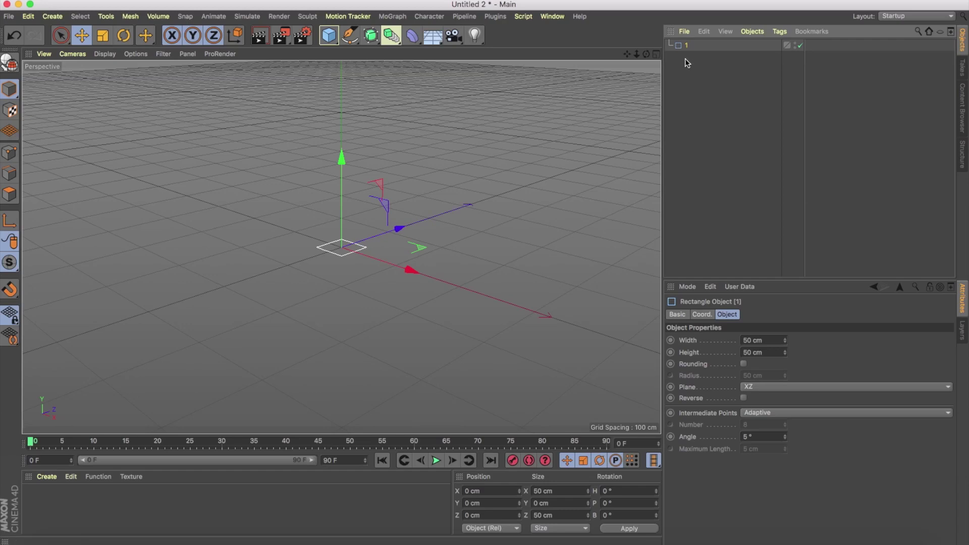
{"action": "left_click", "coordinate": [742, 364]}
{"action": "type", "text": "5"}
{"action": "key", "text": "Return"}
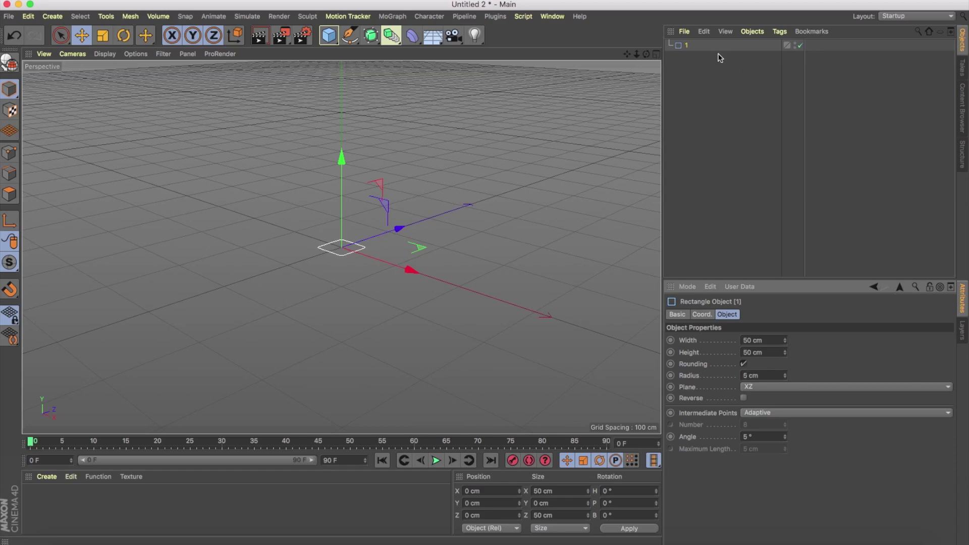
{"action": "left_click", "coordinate": [703, 34]}
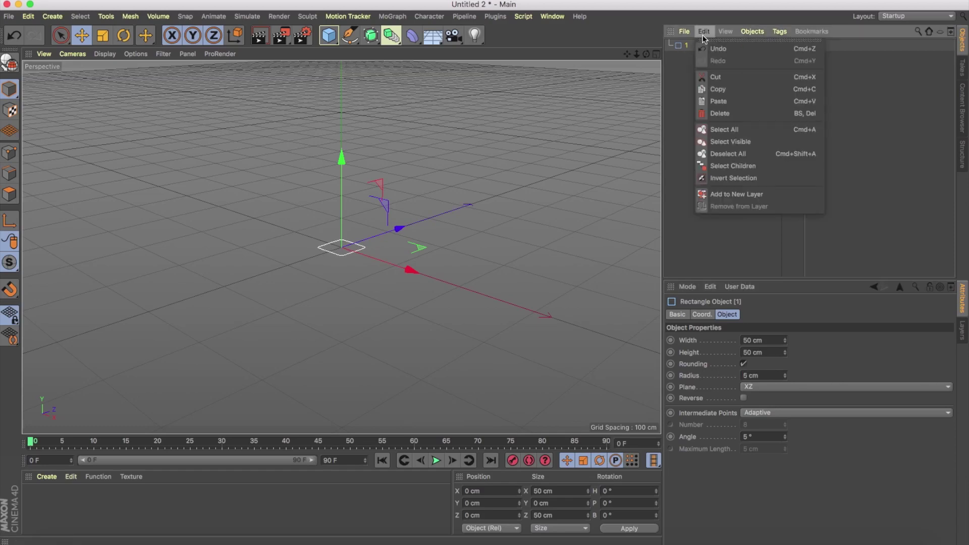
- Duplicate rectangle 1 as '2', sized 1200 × 1200 cm, and edit its corner radius
{"action": "left_click", "coordinate": [725, 90]}
{"action": "left_click", "coordinate": [704, 31]}
{"action": "left_click", "coordinate": [720, 101]}
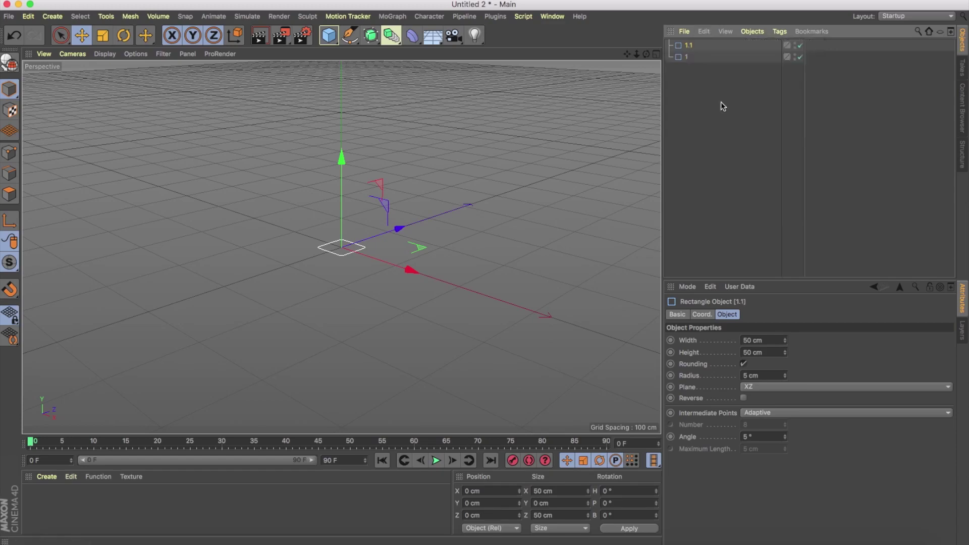
{"action": "double_click", "coordinate": [688, 45]}
{"action": "type", "text": "2"}
{"action": "key", "text": "Return"}
{"action": "left_click", "coordinate": [765, 340]}
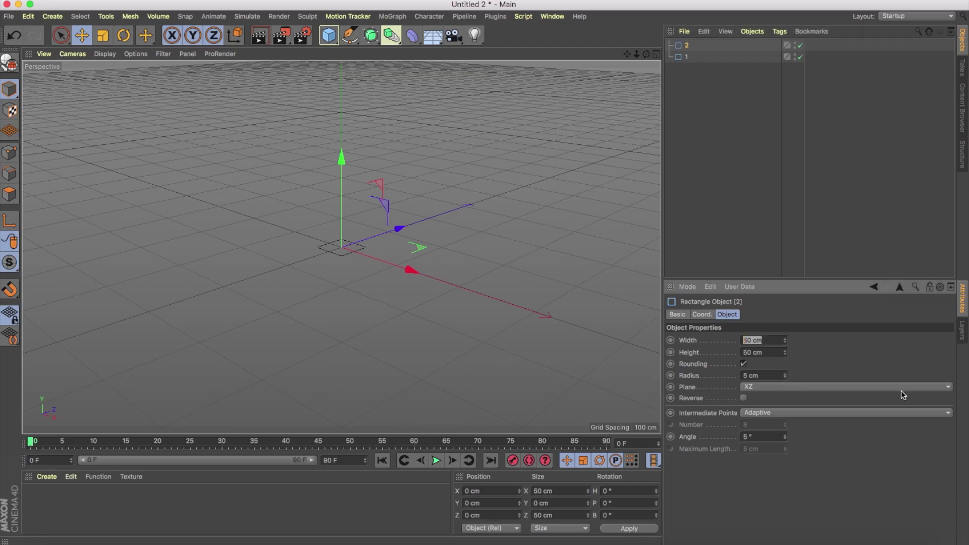
{"action": "type", "text": "1200"}
{"action": "key", "text": "Return"}
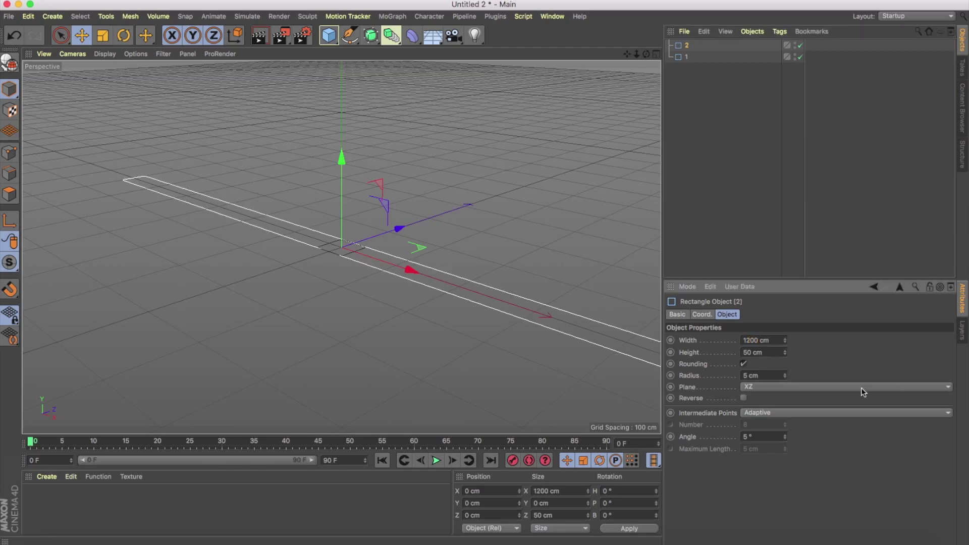
{"action": "left_click", "coordinate": [762, 352]}
{"action": "type", "text": "1200"}
{"action": "key", "text": "Return"}
{"action": "left_click", "coordinate": [779, 375]}
{"action": "type", "text": "1"}
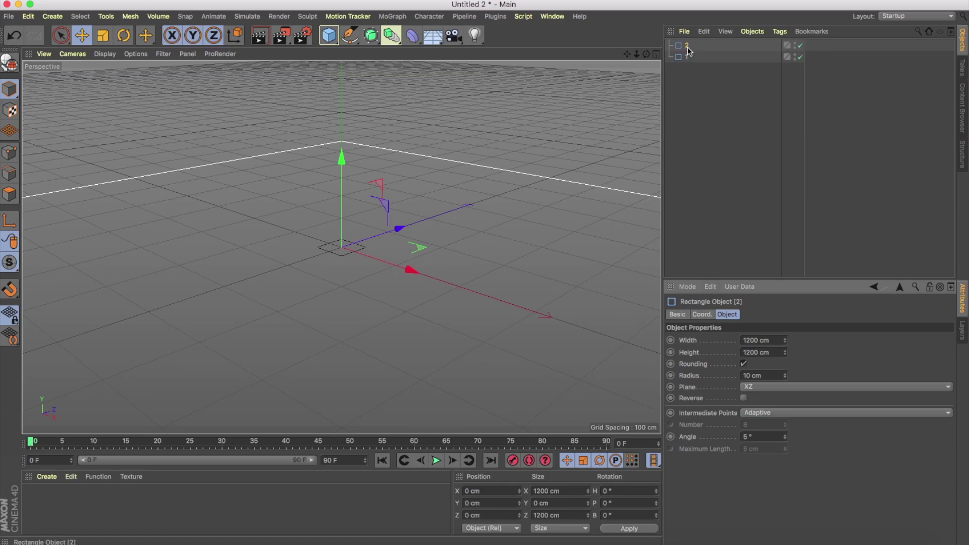
- Paste a copy of rectangle 2 as '3', sized 1500 × 1500 cm with 15 cm radius
{"action": "left_click", "coordinate": [703, 32]}
{"action": "left_click", "coordinate": [705, 33]}
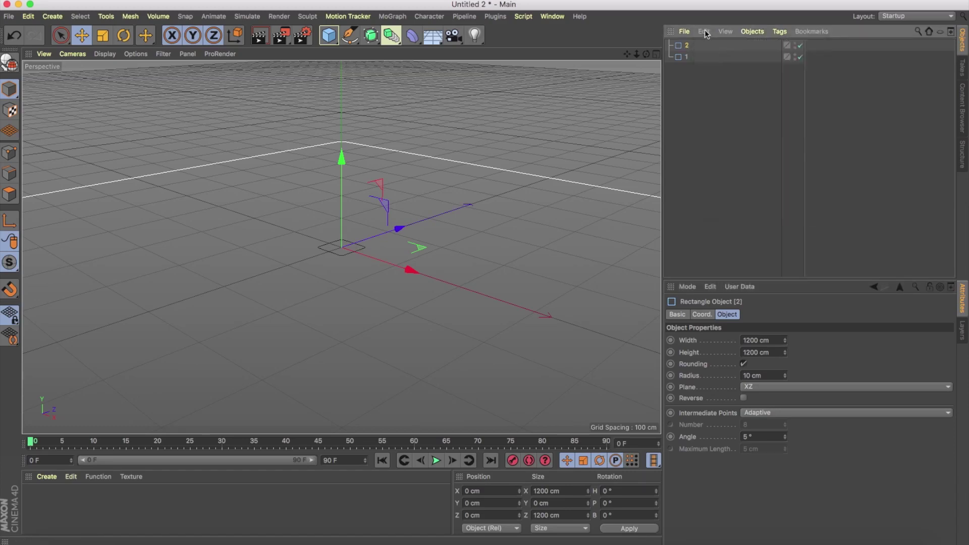
{"action": "left_click", "coordinate": [713, 100]}
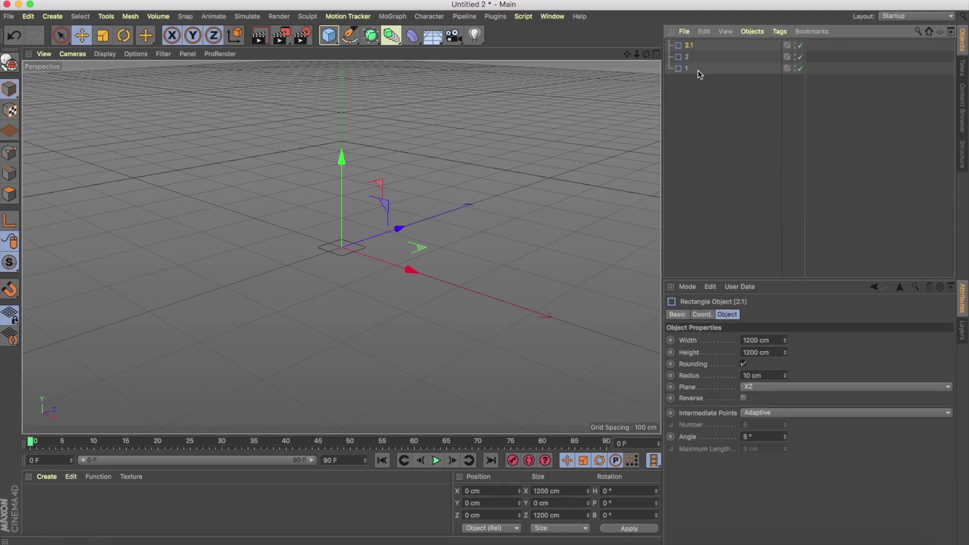
{"action": "double_click", "coordinate": [687, 46]}
{"action": "type", "text": "3"}
{"action": "key", "text": "Return"}
{"action": "left_click", "coordinate": [762, 340]}
{"action": "type", "text": "1500"}
{"action": "key", "text": "Return"}
{"action": "left_click", "coordinate": [770, 352]}
{"action": "type", "text": "1500"}
{"action": "key", "text": "Return"}
{"action": "left_click", "coordinate": [767, 375]}
{"action": "type", "text": "15"}
{"action": "key", "text": "Return"}
- Zoom and pan the viewport to frame all three rectangles, then select rectangle 1
{"action": "scroll", "coordinate": [357, 293], "scroll_direction": "up", "scroll_amount": 2}
{"action": "scroll", "coordinate": [356, 293], "scroll_direction": "up", "scroll_amount": 2}
{"action": "scroll", "coordinate": [356, 297], "scroll_direction": "up", "scroll_amount": 2}
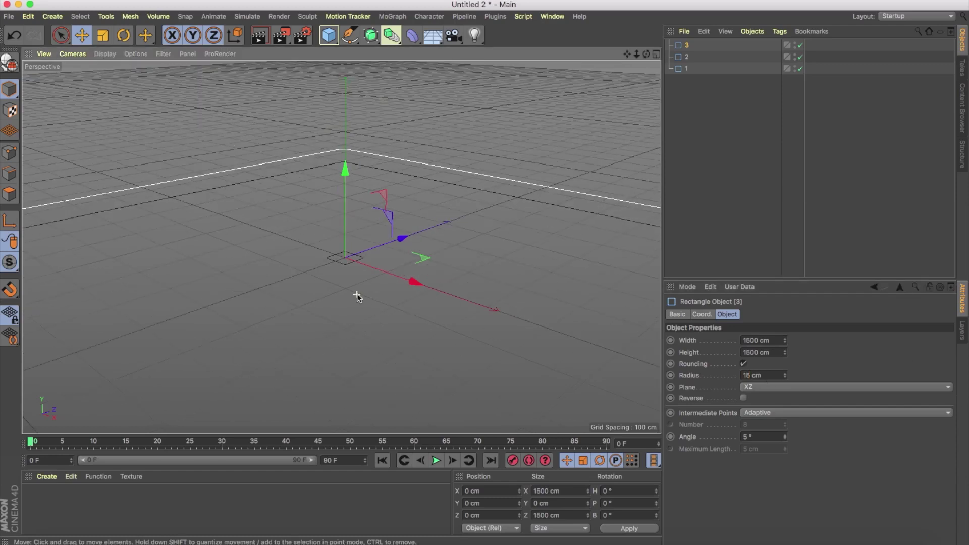
{"action": "scroll", "coordinate": [357, 298], "scroll_direction": "down", "scroll_amount": 3}
{"action": "left_click_drag", "start_coordinate": [627, 54], "coordinate": [628, 57]}
{"action": "scroll", "coordinate": [500, 217], "scroll_direction": "down", "scroll_amount": 3}
{"action": "scroll", "coordinate": [501, 217], "scroll_direction": "down", "scroll_amount": 1}
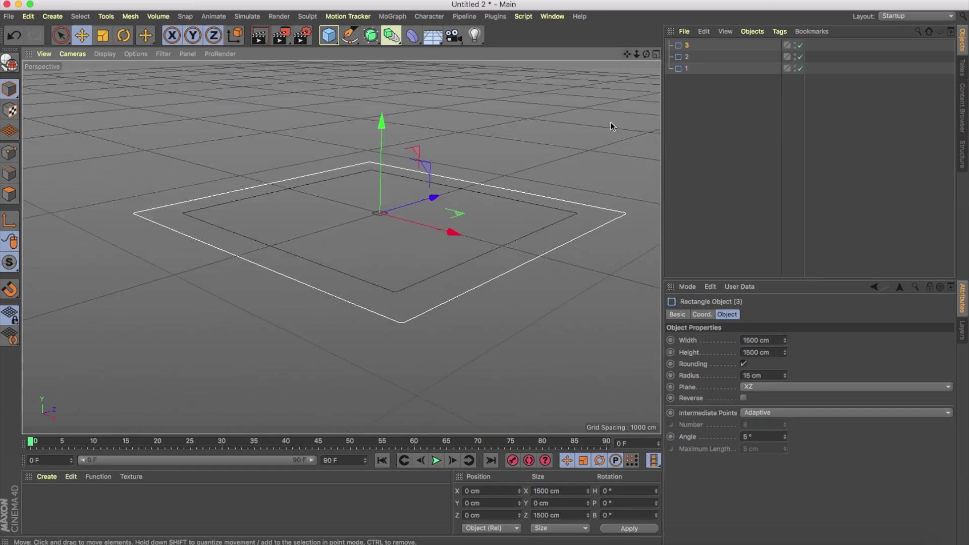
{"action": "left_click_drag", "start_coordinate": [626, 59], "coordinate": [600, 93]}
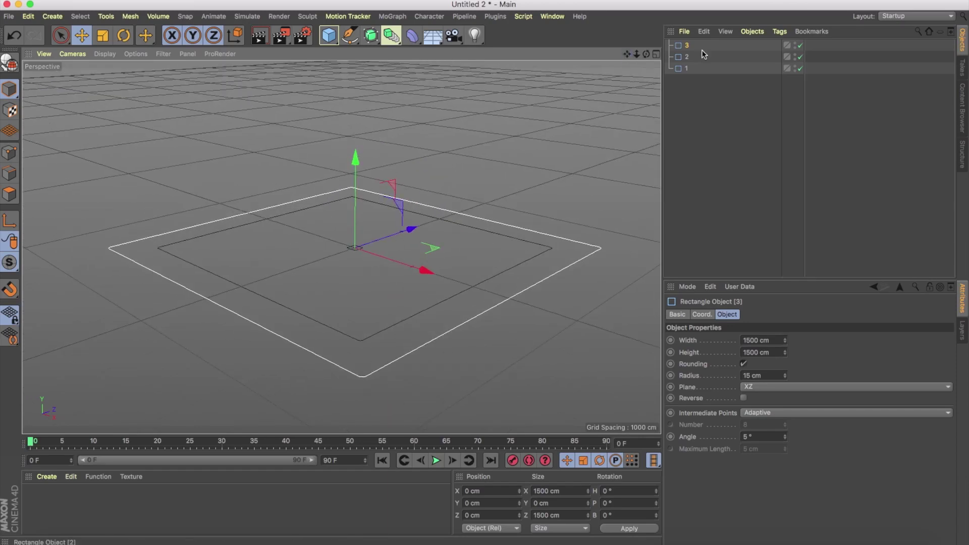
{"action": "left_click", "coordinate": [688, 69]}
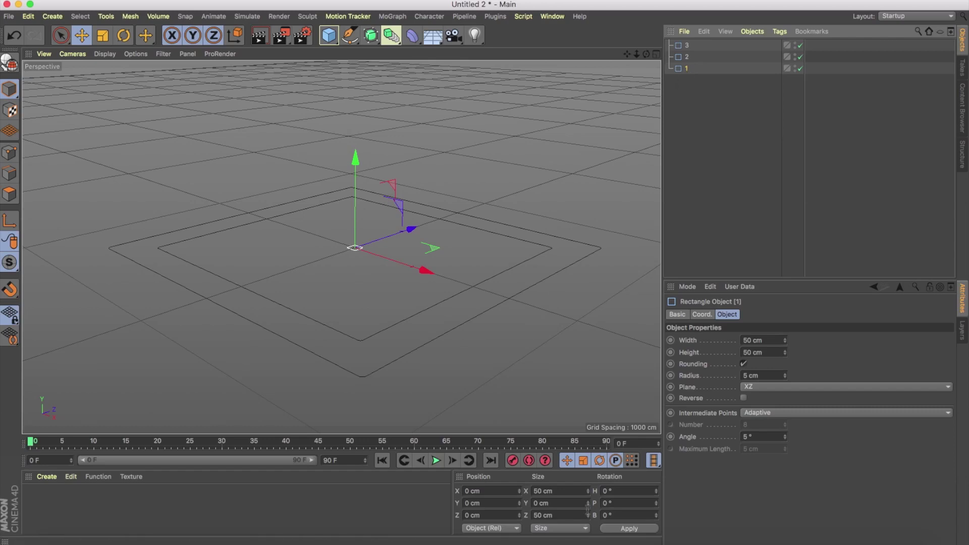
- Raise rectangle 1 to a Y position of 800 cm
{"action": "left_click", "coordinate": [492, 503]}
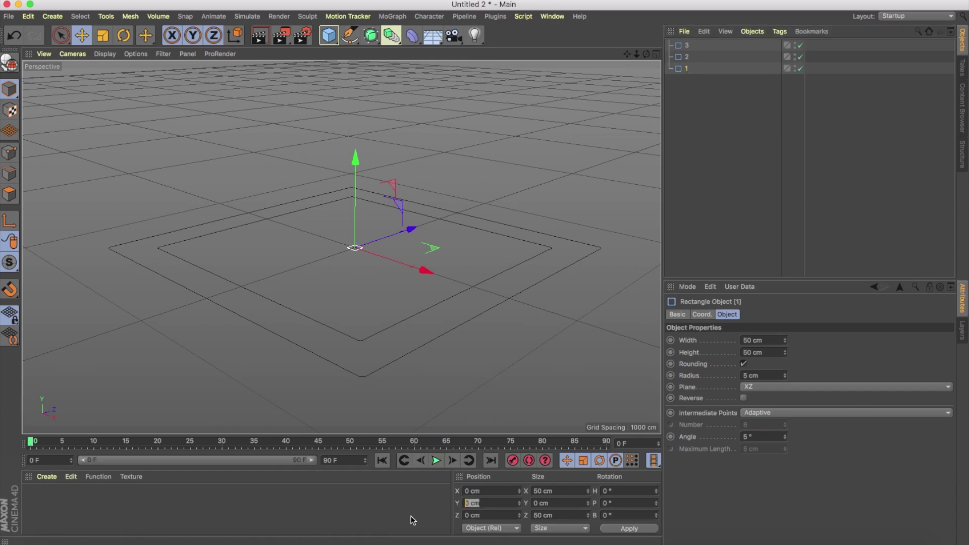
{"action": "type", "text": "6"}
{"action": "key", "text": "Return"}
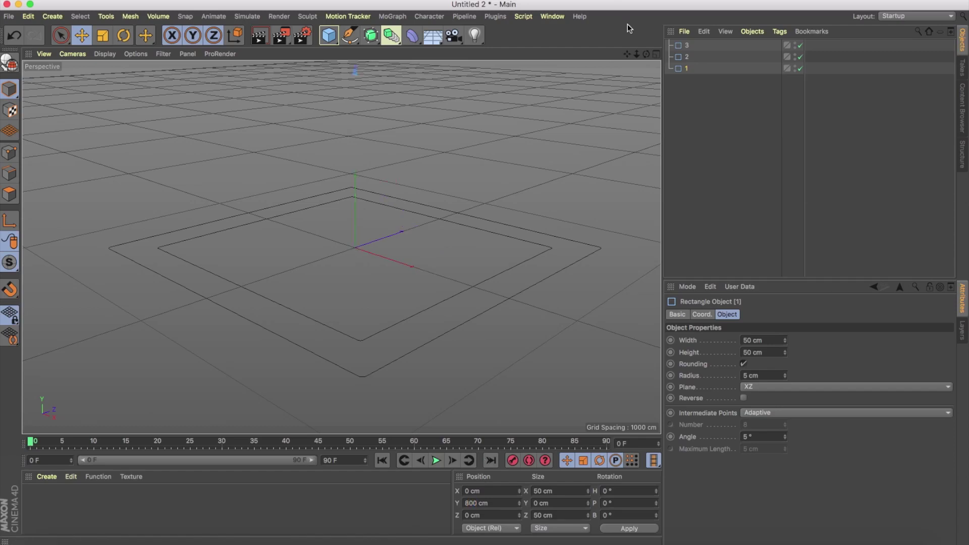
{"action": "left_click_drag", "start_coordinate": [625, 55], "coordinate": [338, 246]}
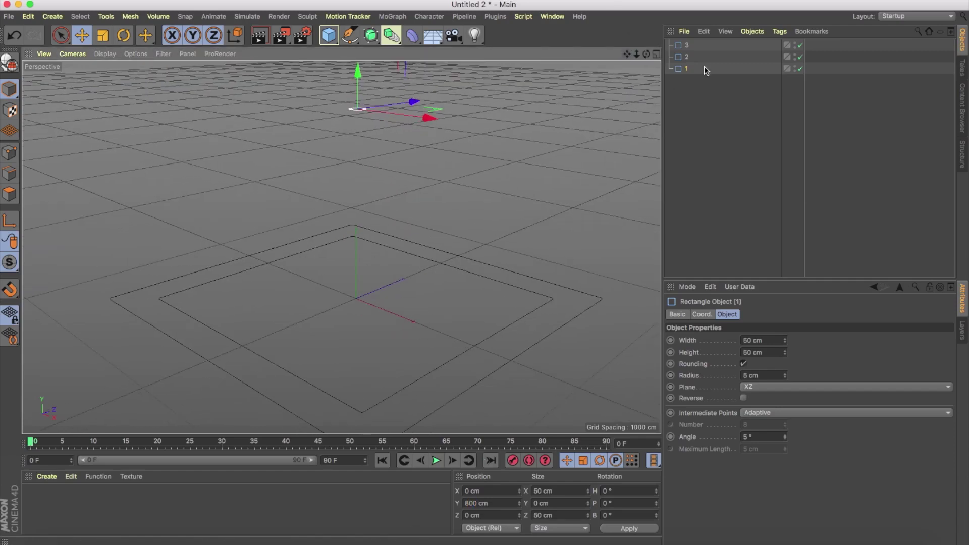
- Raise rectangle 2 to a Y position of 450 cm, then deselect it
{"action": "left_click", "coordinate": [689, 61]}
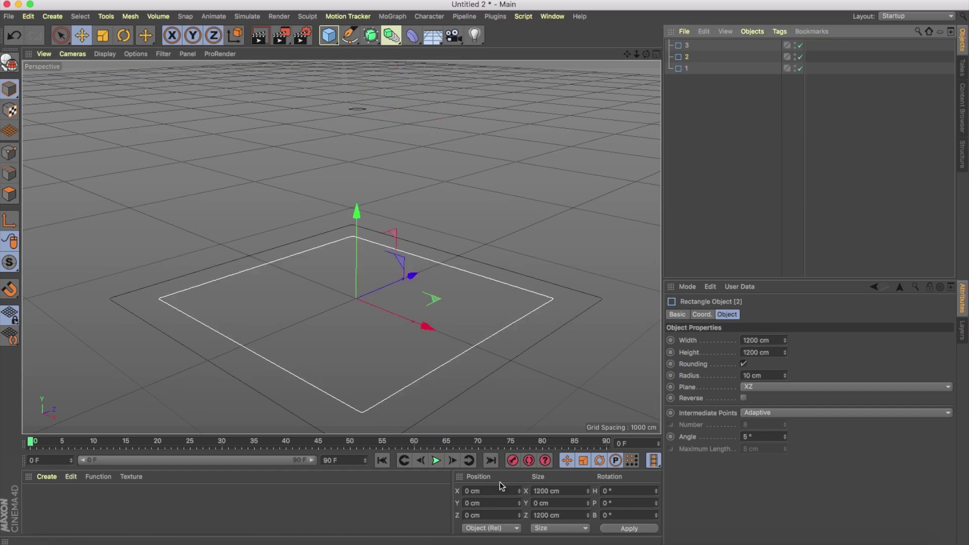
{"action": "left_click", "coordinate": [488, 504]}
{"action": "double_click", "coordinate": [489, 504]}
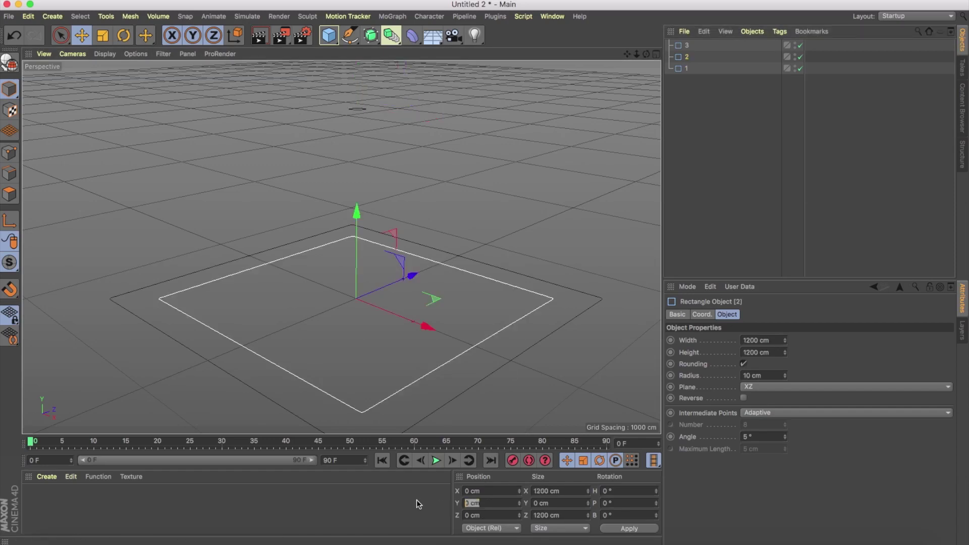
{"action": "type", "text": "450"}
{"action": "key", "text": "Return"}
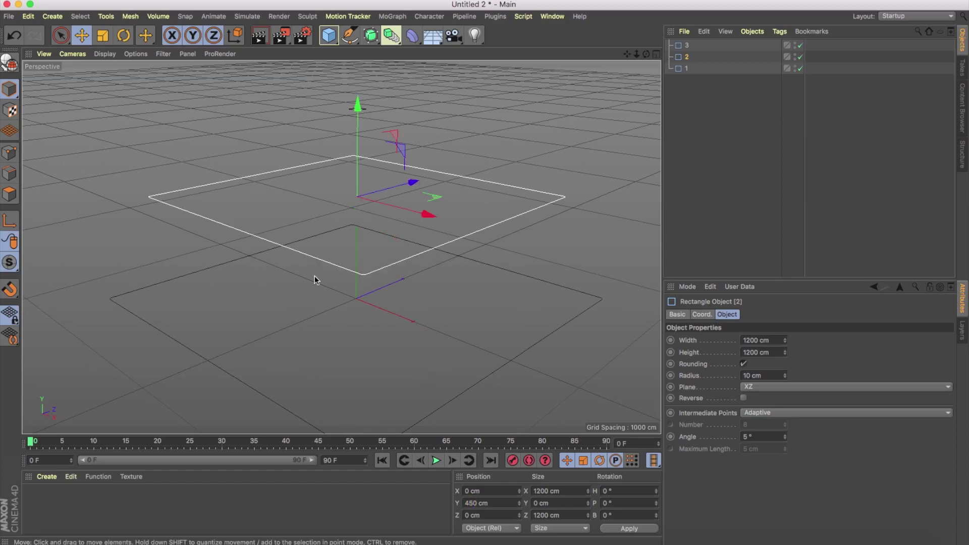
{"action": "left_click", "coordinate": [689, 126]}
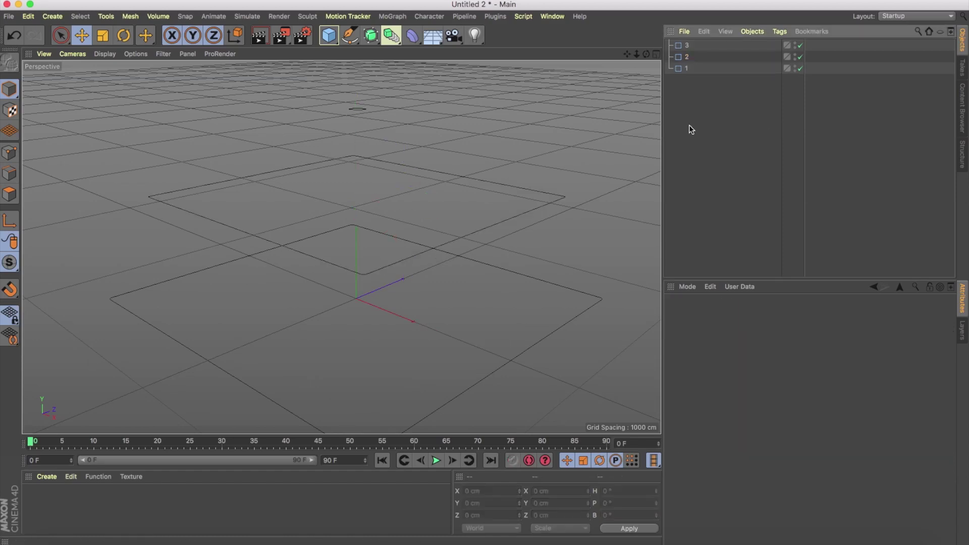
- Add a Loft object and place rectangles 3, 2 and 1 inside it
{"action": "left_click", "coordinate": [374, 39]}
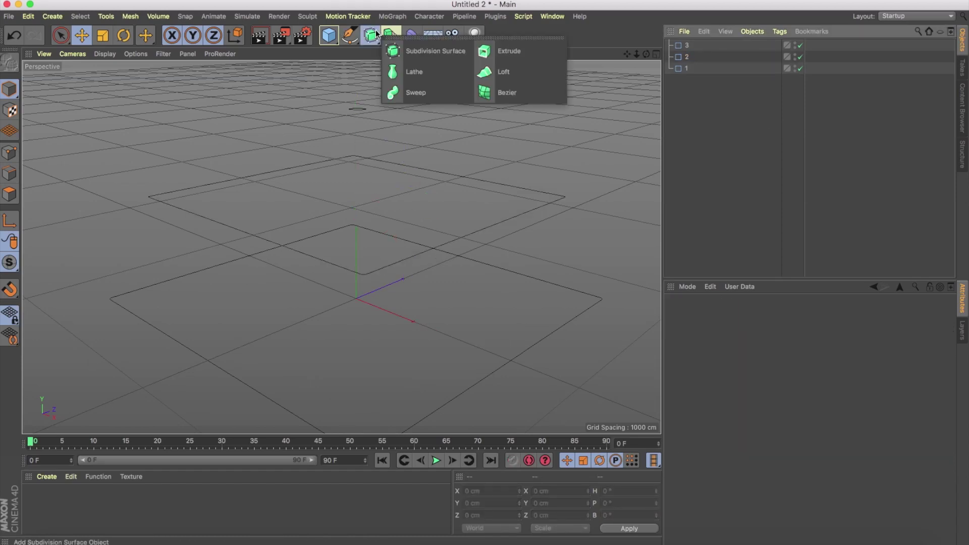
{"action": "left_click", "coordinate": [504, 76]}
{"action": "left_click_drag", "start_coordinate": [681, 107], "coordinate": [703, 59]}
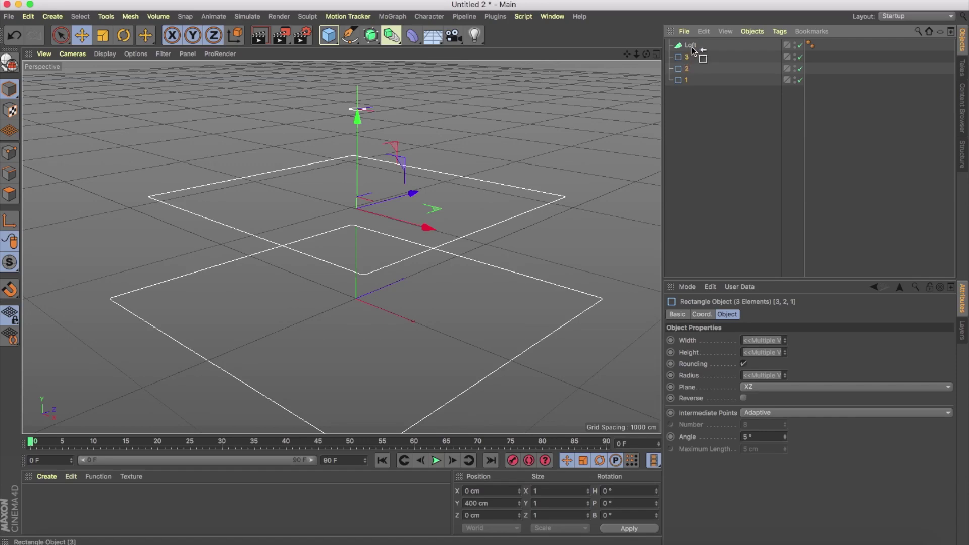
{"action": "left_click_drag", "start_coordinate": [692, 46], "coordinate": [690, 46]}
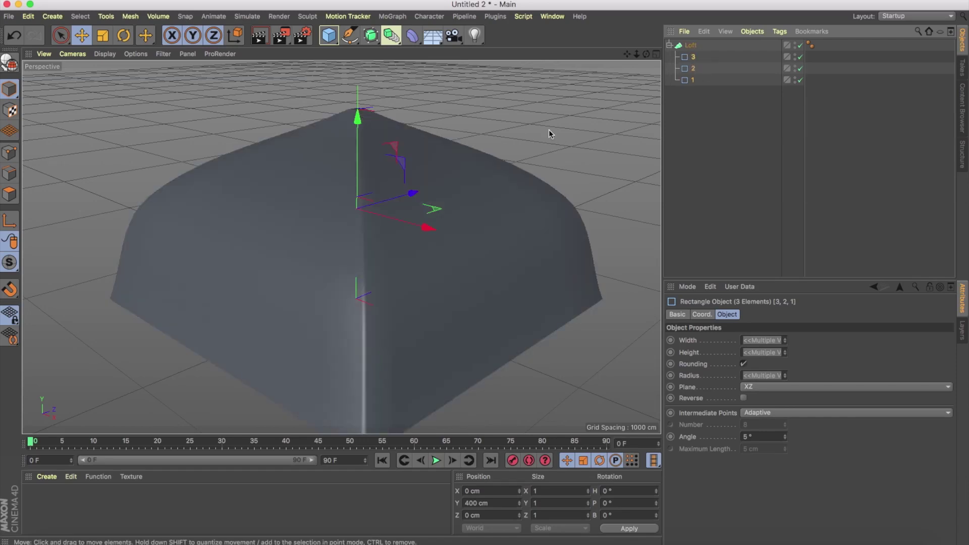
- Switch the viewport to Constant Shading (Lines) and select the loft
{"action": "left_click", "coordinate": [105, 54]}
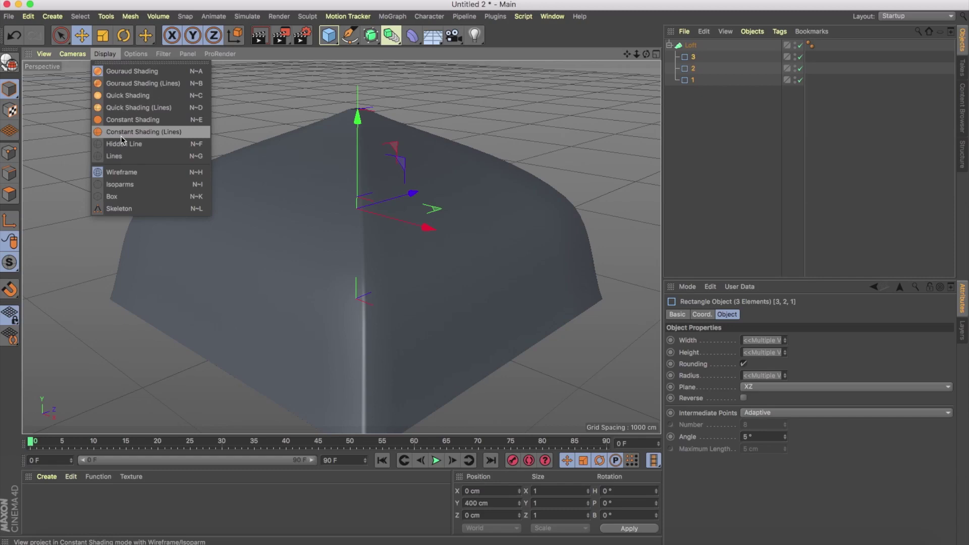
{"action": "left_click", "coordinate": [120, 135]}
{"action": "scroll", "coordinate": [374, 211], "scroll_direction": "down", "scroll_amount": 2}
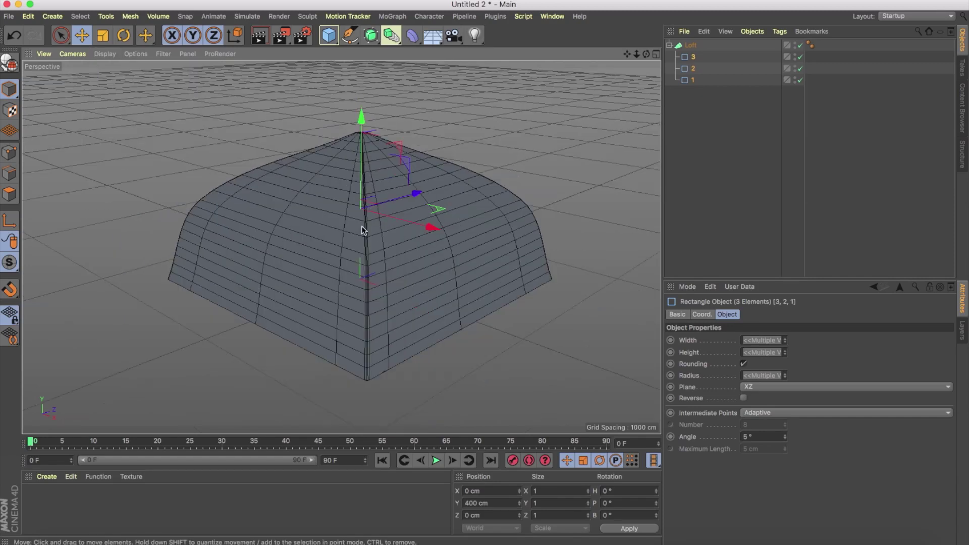
{"action": "left_click_drag", "start_coordinate": [646, 54], "coordinate": [641, 30]}
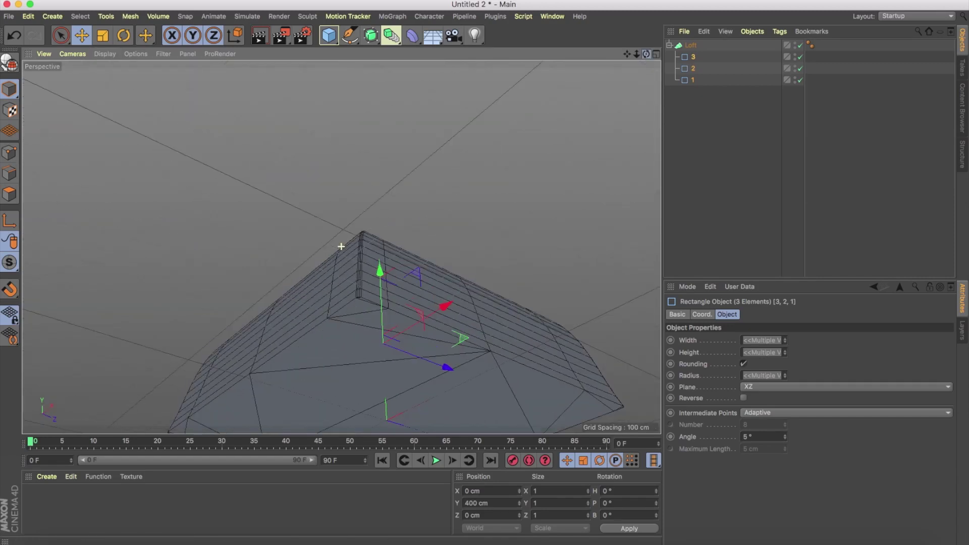
{"action": "left_click_drag", "start_coordinate": [342, 246], "coordinate": [341, 247]}
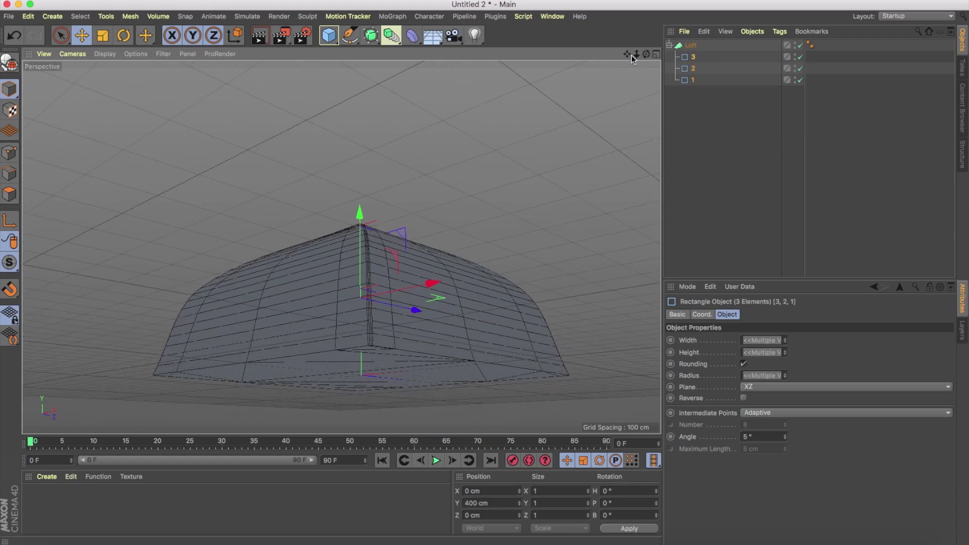
{"action": "left_click_drag", "start_coordinate": [633, 59], "coordinate": [631, 48]}
{"action": "left_click", "coordinate": [675, 47]}
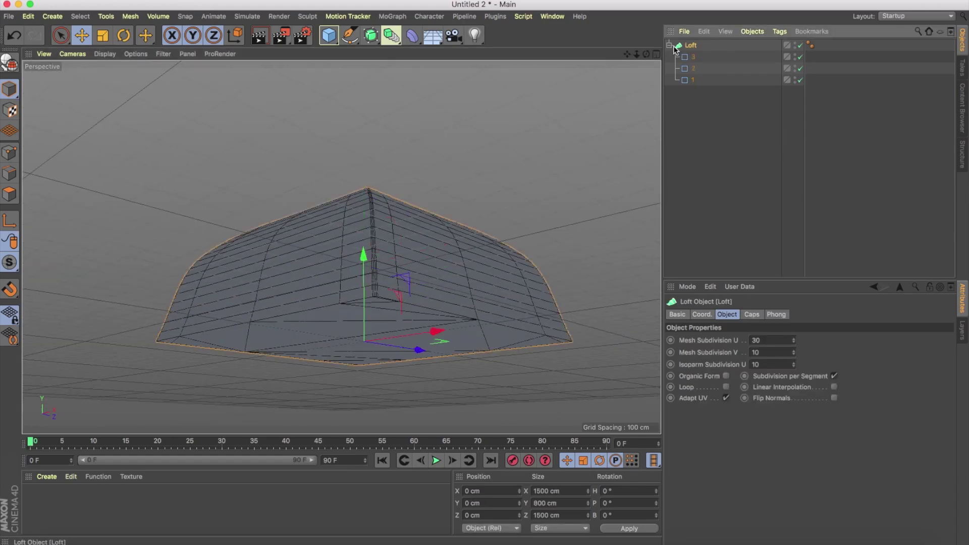
- In the loft's Caps settings, keep the end cap and set Start to None
{"action": "left_click", "coordinate": [670, 46]}
{"action": "left_click", "coordinate": [752, 313]}
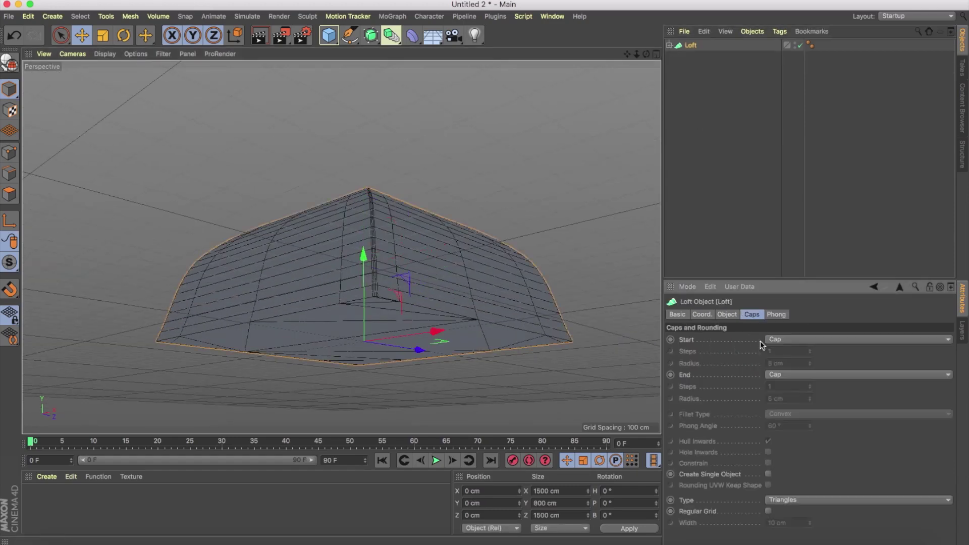
{"action": "left_click", "coordinate": [804, 378]}
{"action": "left_click", "coordinate": [799, 385]}
{"action": "left_click", "coordinate": [802, 373]}
{"action": "left_click", "coordinate": [804, 396]}
{"action": "left_click", "coordinate": [803, 343]}
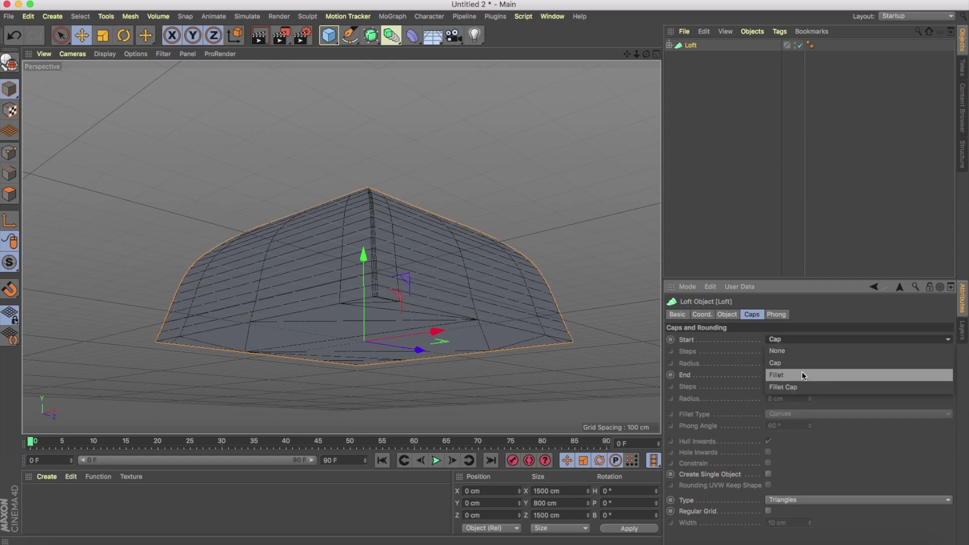
{"action": "left_click", "coordinate": [801, 364]}
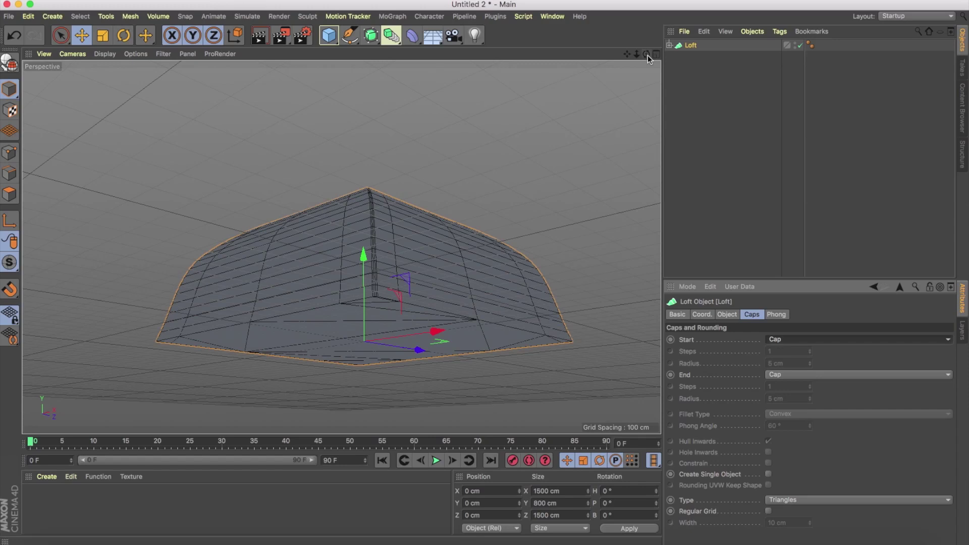
{"action": "left_click_drag", "start_coordinate": [647, 56], "coordinate": [629, 85]}
{"action": "left_click", "coordinate": [802, 339]}
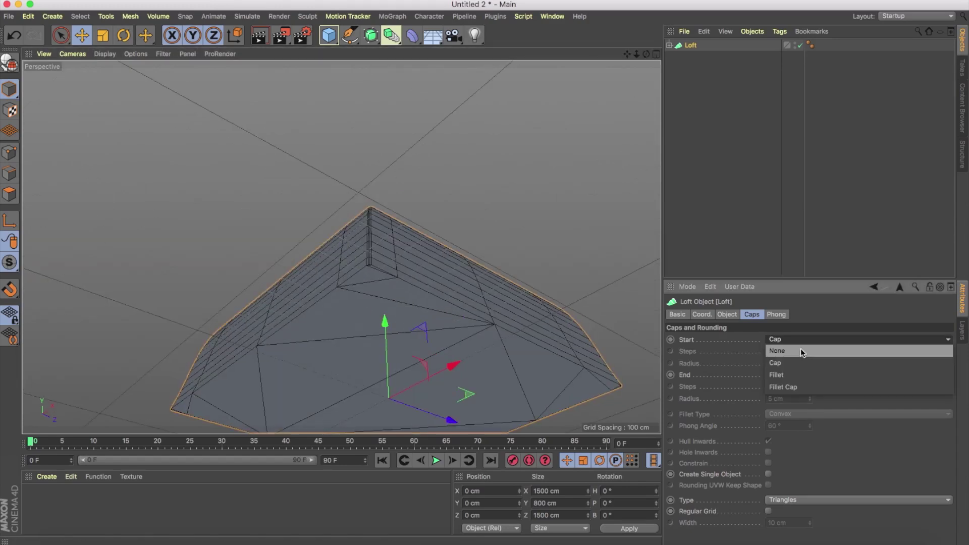
- Reframe the view on the open dome and hide the loft in the viewport
{"action": "mouse_move", "coordinate": [646, 53]}
{"action": "left_mouse_down"}
{"action": "mouse_move", "coordinate": [639, 68]}
{"action": "mouse_move", "coordinate": [646, 53]}
{"action": "left_mouse_up"}
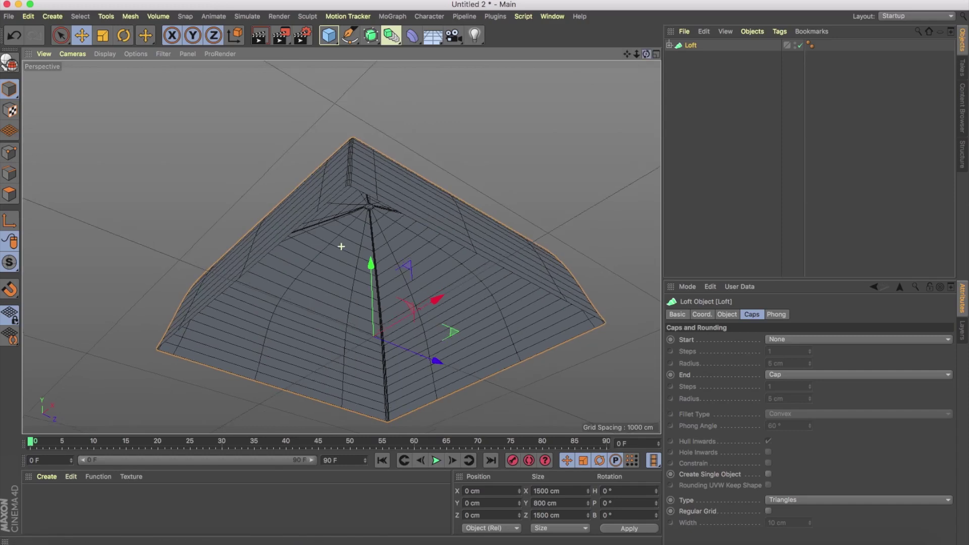
{"action": "left_click_drag", "start_coordinate": [341, 247], "coordinate": [342, 246], "text": "alt"}
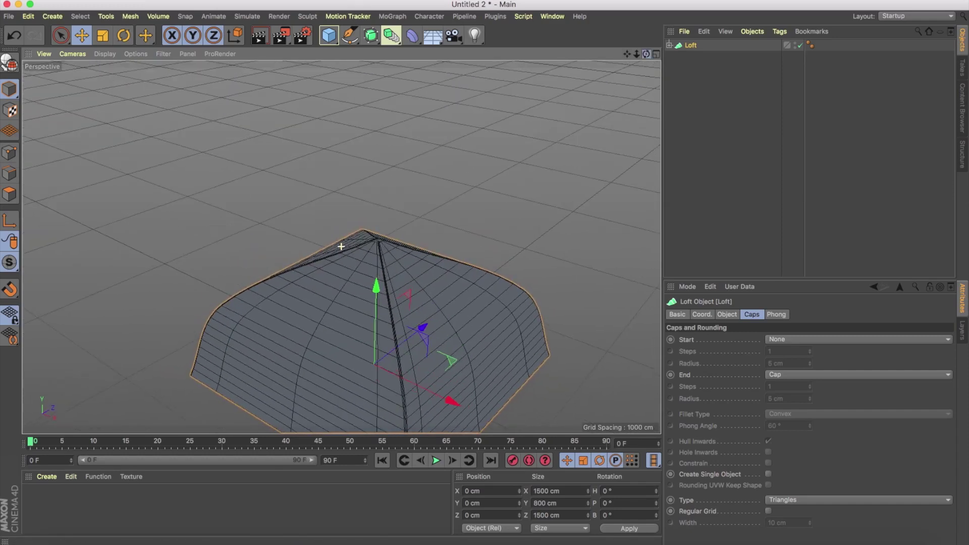
{"action": "left_click_drag", "start_coordinate": [627, 53], "coordinate": [631, 20]}
{"action": "middle_click_drag", "start_coordinate": [341, 247], "coordinate": [342, 247], "text": "alt"}
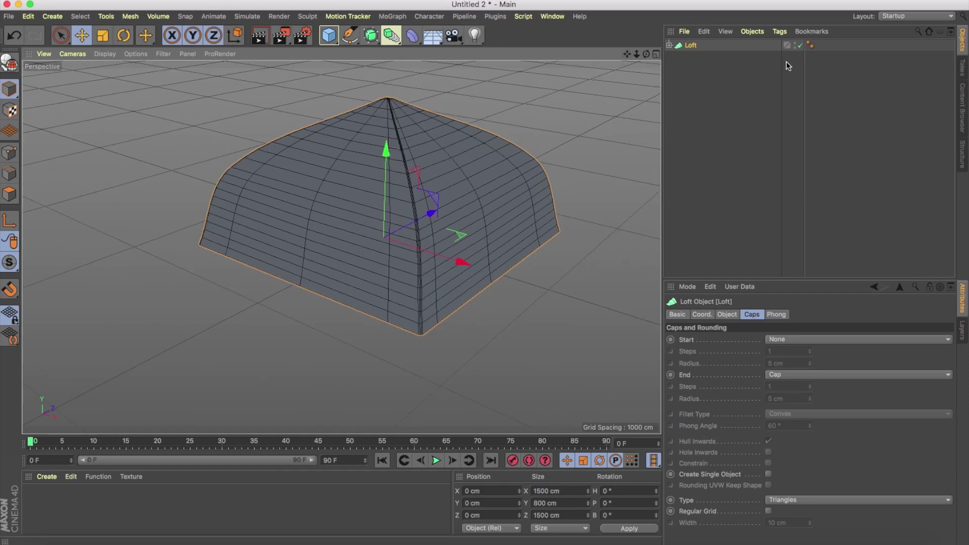
{"action": "left_click", "coordinate": [795, 46]}
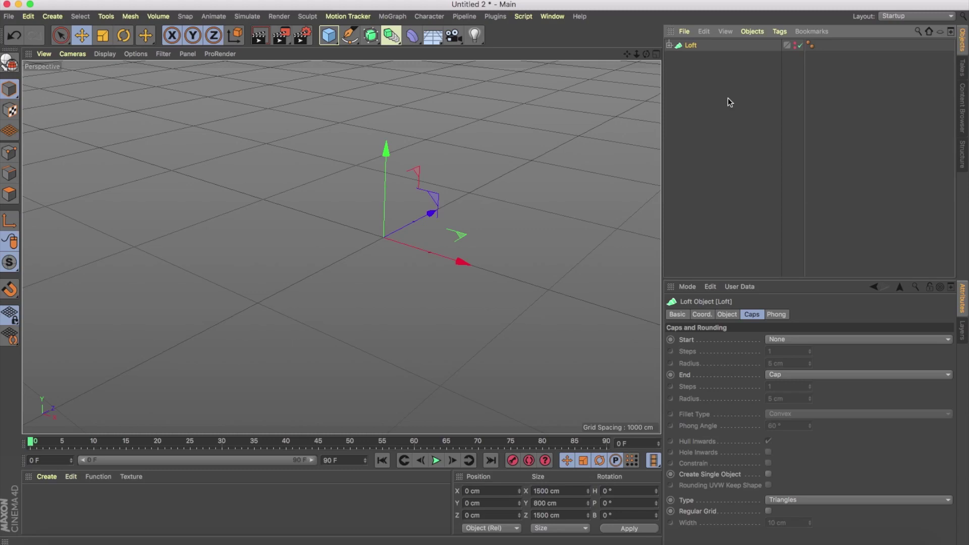
- Add a Plane sized 1500 × 1500 cm
{"action": "left_click", "coordinate": [724, 129]}
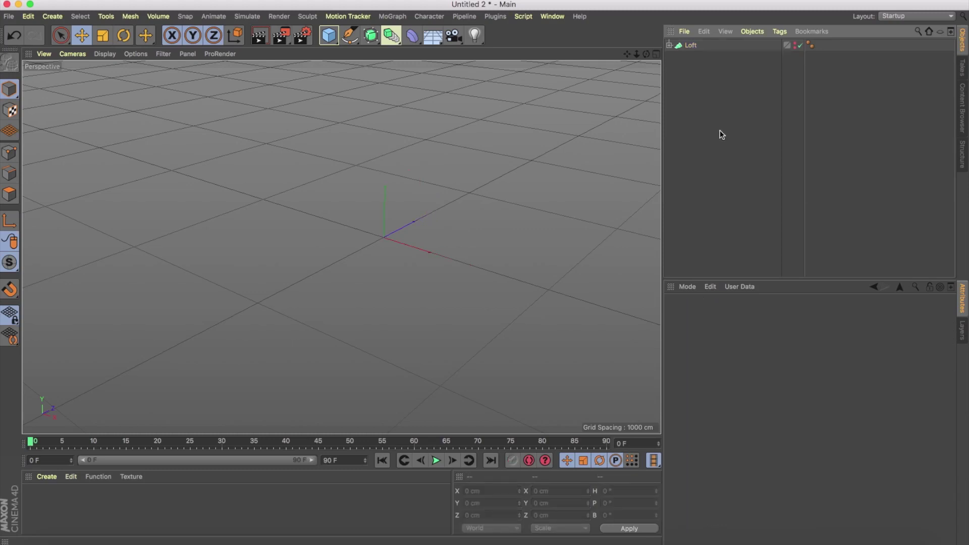
{"action": "left_click", "coordinate": [333, 39]}
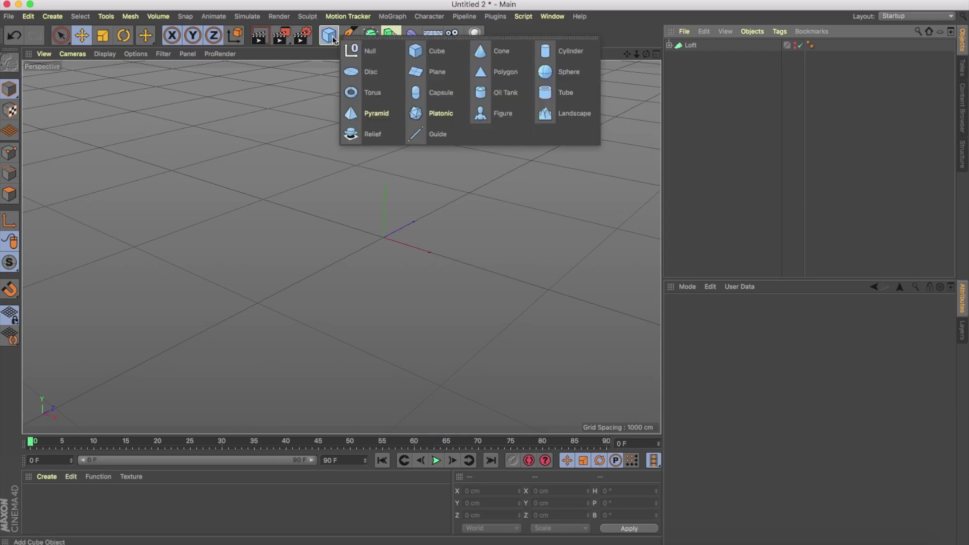
{"action": "left_click", "coordinate": [437, 76]}
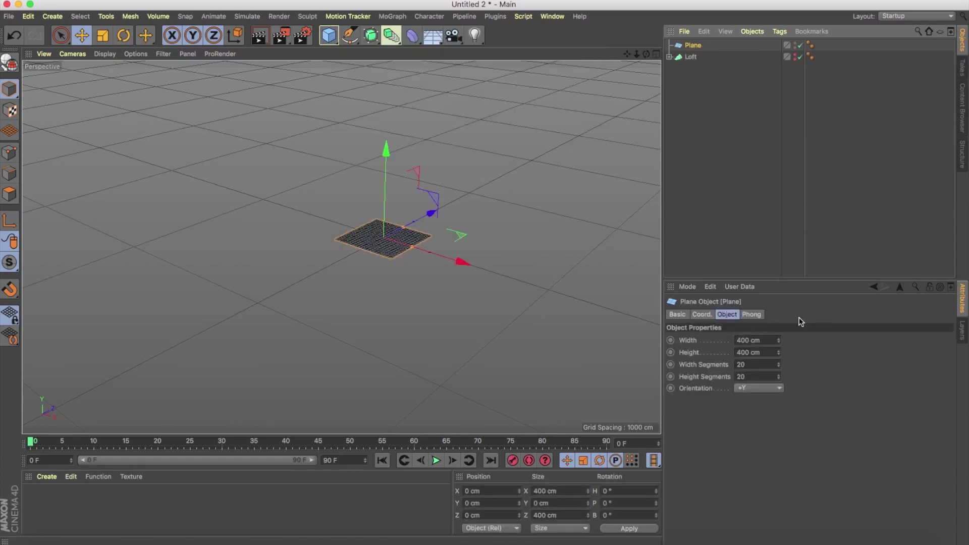
{"action": "left_click", "coordinate": [764, 340]}
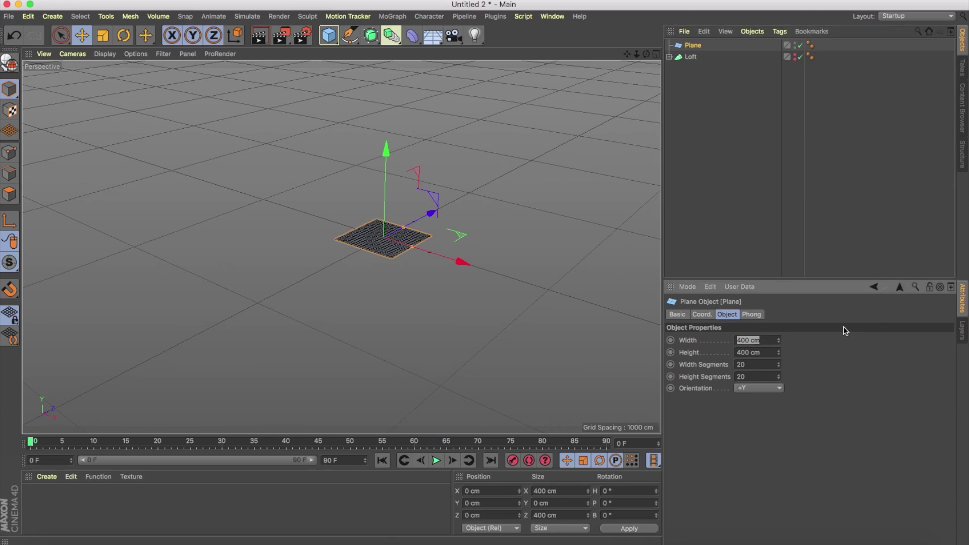
{"action": "type", "text": "1500"}
{"action": "key", "text": "Tab"}
{"action": "type", "text": "1500"}
{"action": "key", "text": "Return"}
- Give the plane 1 width and 1 height segment, and create a new material, Mat
{"action": "left_click", "coordinate": [764, 364]}
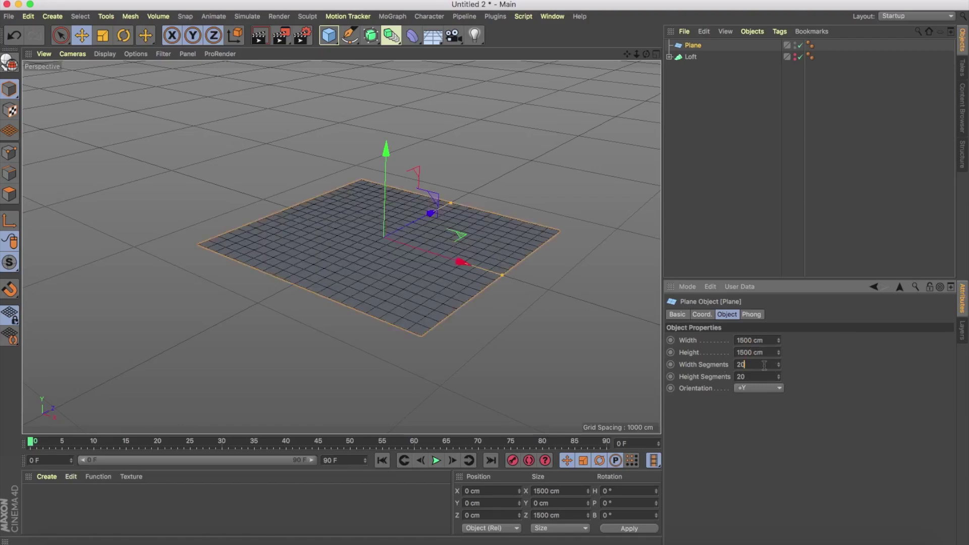
{"action": "type", "text": "1"}
{"action": "key", "text": "Return"}
{"action": "double_click", "coordinate": [761, 377]}
{"action": "type", "text": "1"}
{"action": "key", "text": "Return"}
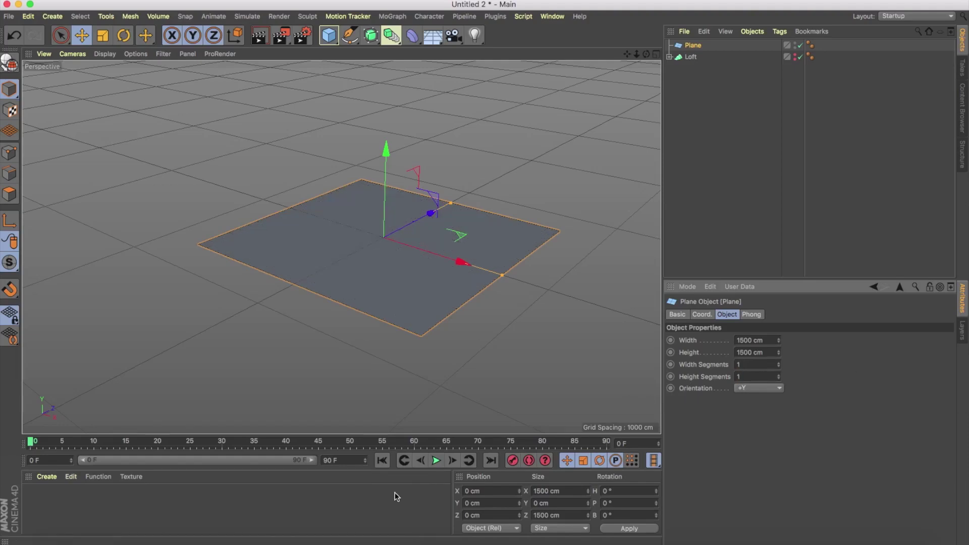
{"action": "double_click", "coordinate": [274, 513]}
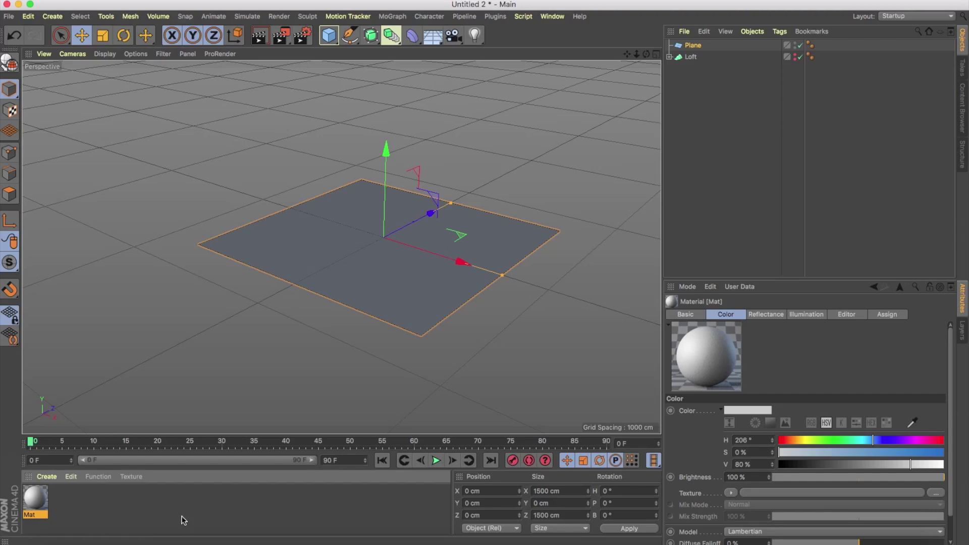
- Open the Mat material in the Material Editor and move the editor aside
{"action": "left_click", "coordinate": [47, 480]}
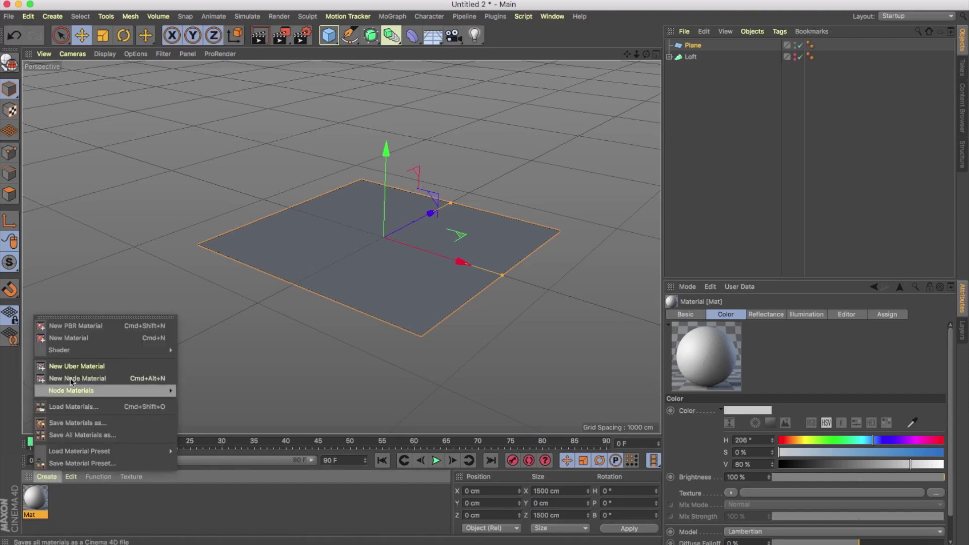
{"action": "left_click", "coordinate": [144, 509]}
{"action": "double_click", "coordinate": [31, 498]}
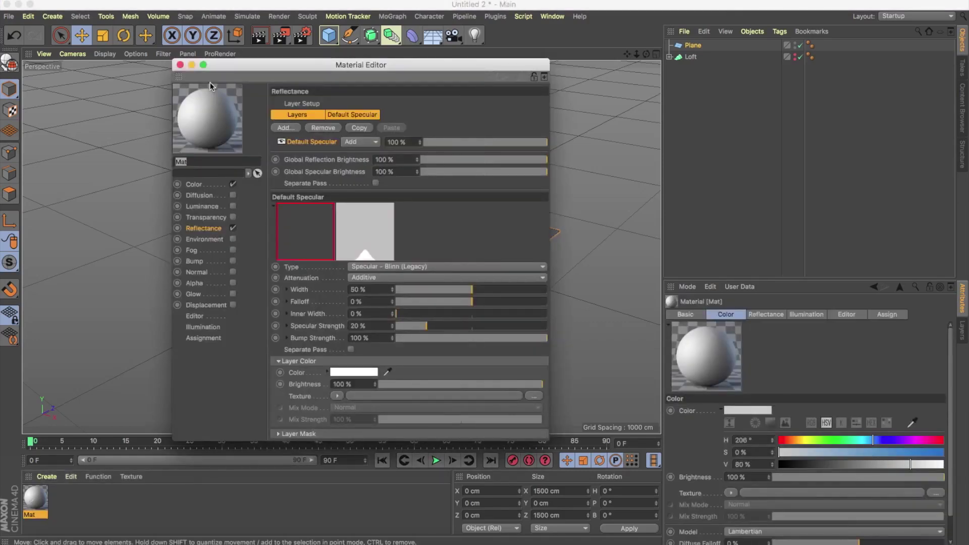
{"action": "left_click_drag", "start_coordinate": [251, 68], "coordinate": [547, 100]}
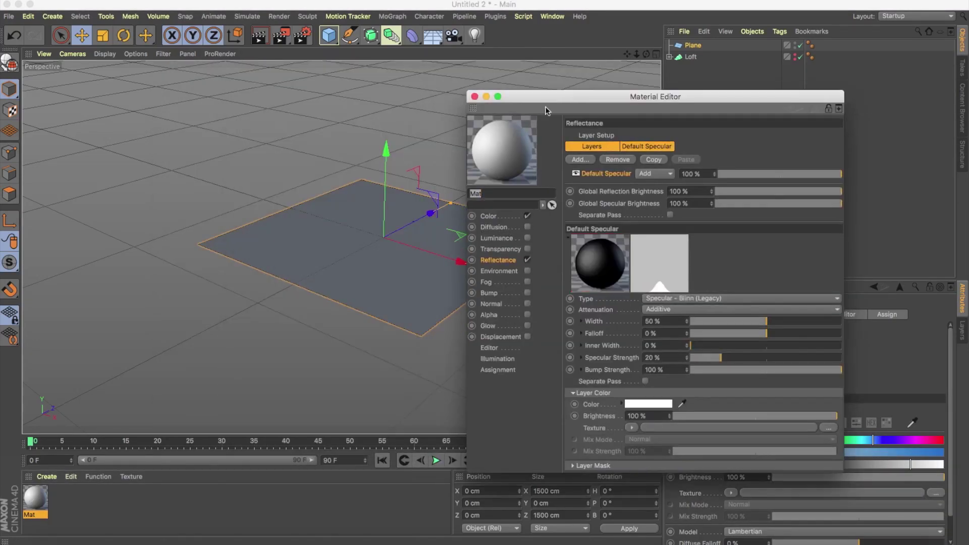
- Turn off Color, enable Luminance, and load a Gradient as its texture
{"action": "left_click", "coordinate": [527, 216]}
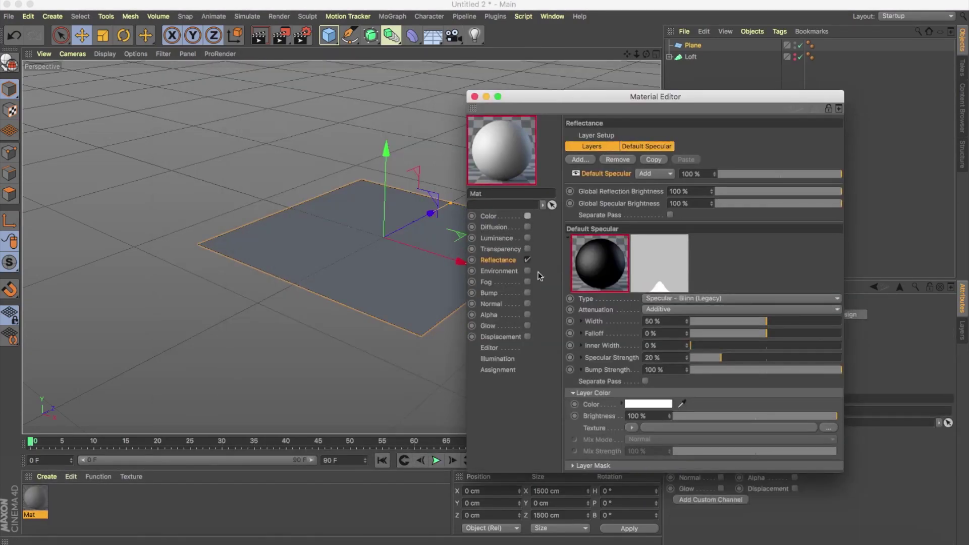
{"action": "left_click", "coordinate": [497, 239]}
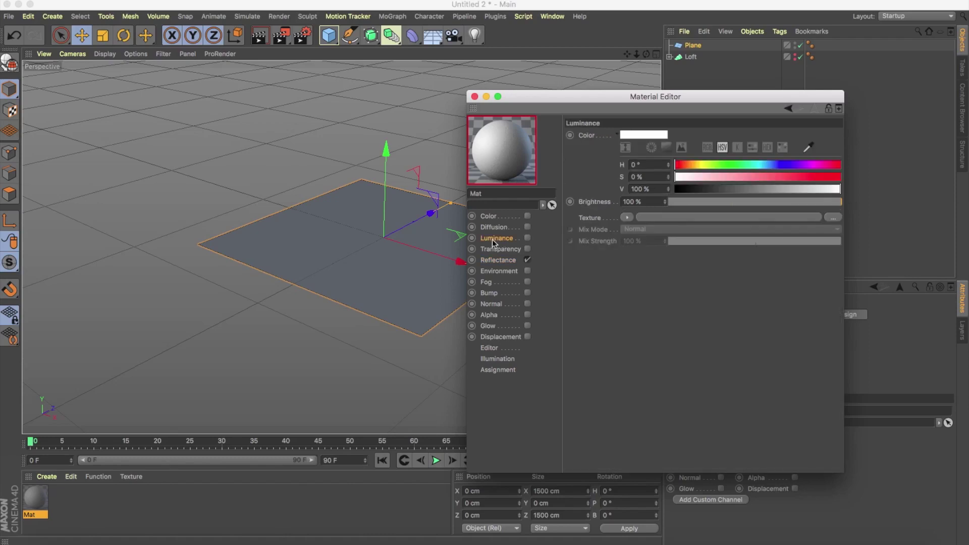
{"action": "left_click", "coordinate": [527, 238]}
{"action": "left_click", "coordinate": [626, 217]}
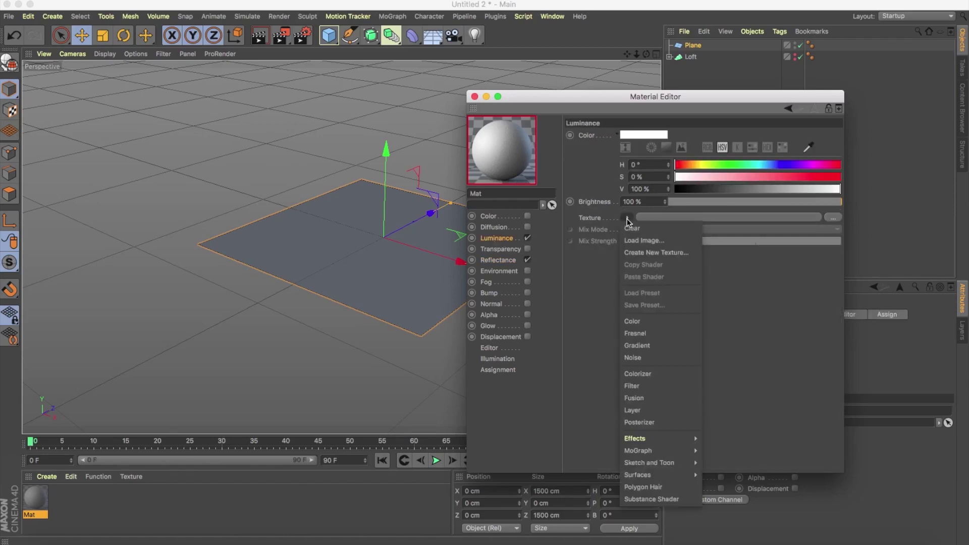
{"action": "left_click", "coordinate": [650, 347]}
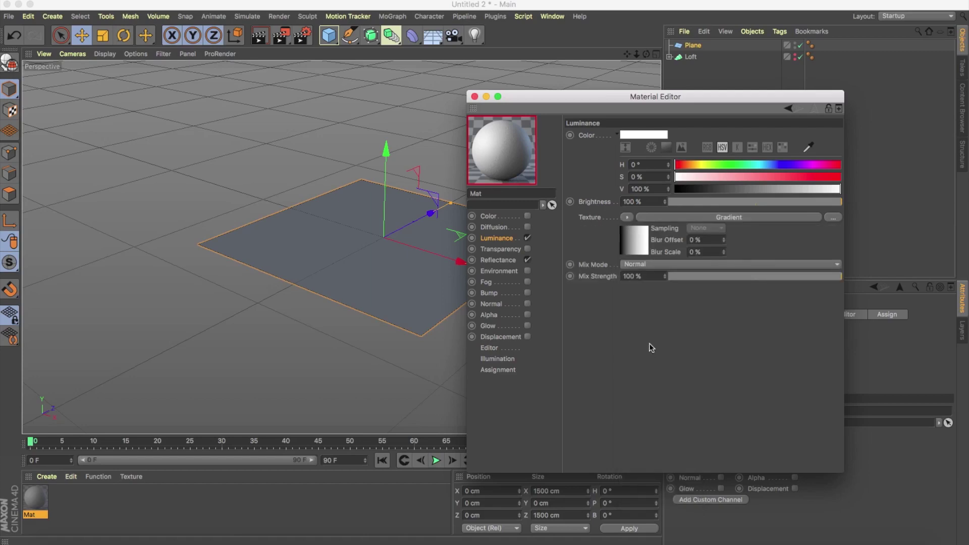
{"action": "left_click", "coordinate": [727, 225]}
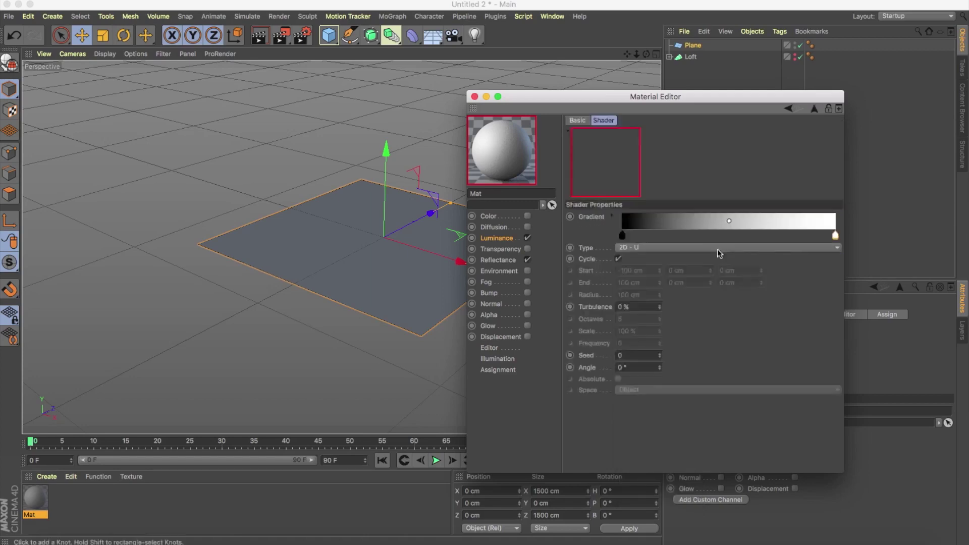
- Set the gradient type to 2D - Circular and preview the material on a flat plane
{"action": "left_click", "coordinate": [685, 249]}
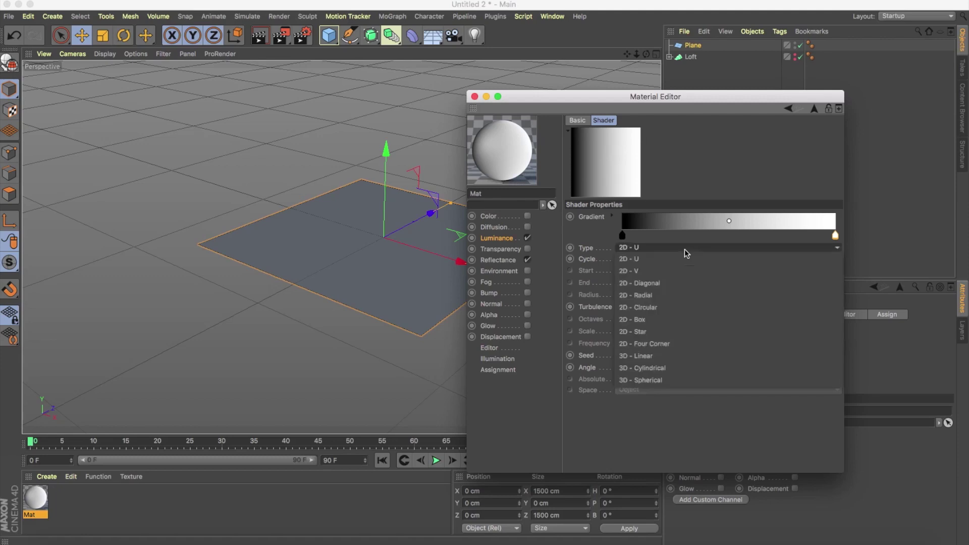
{"action": "left_click", "coordinate": [658, 308]}
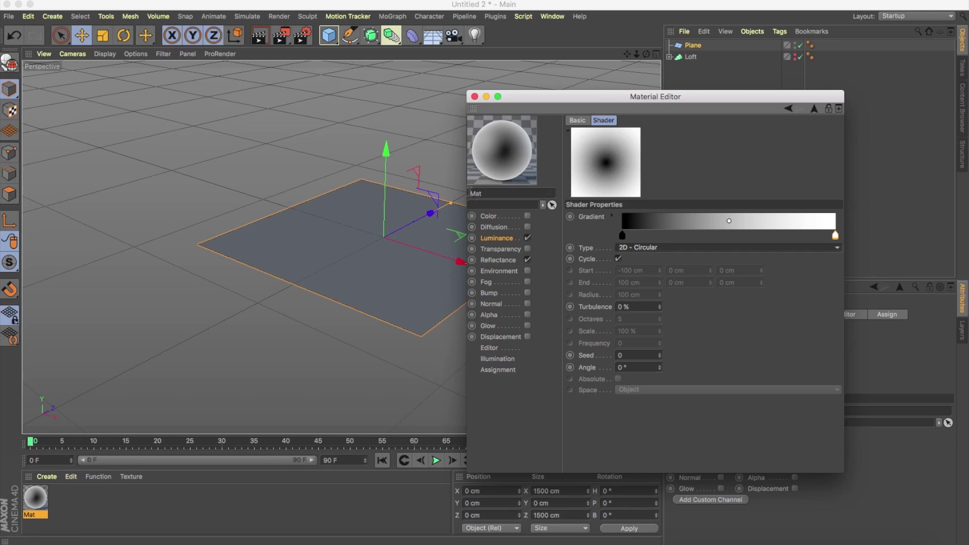
{"action": "right_click", "coordinate": [502, 159]}
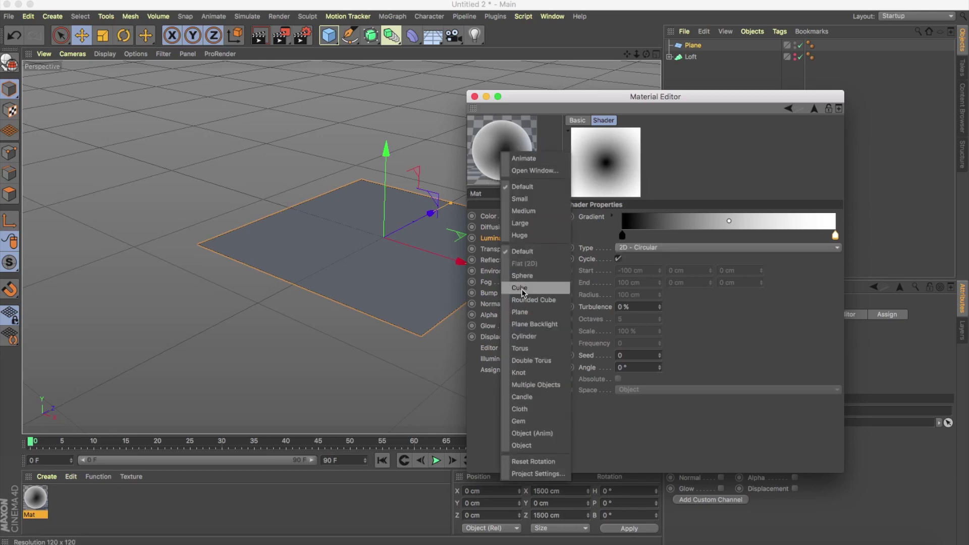
{"action": "left_click", "coordinate": [520, 308]}
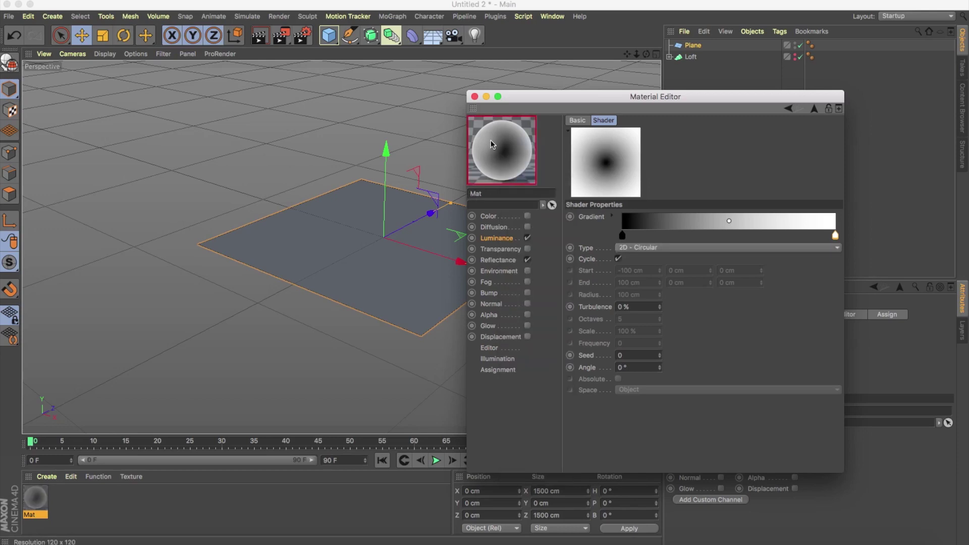
- Invert the gradient, make its black end dark grey, and widen the white centre
{"action": "right_click", "coordinate": [623, 239]}
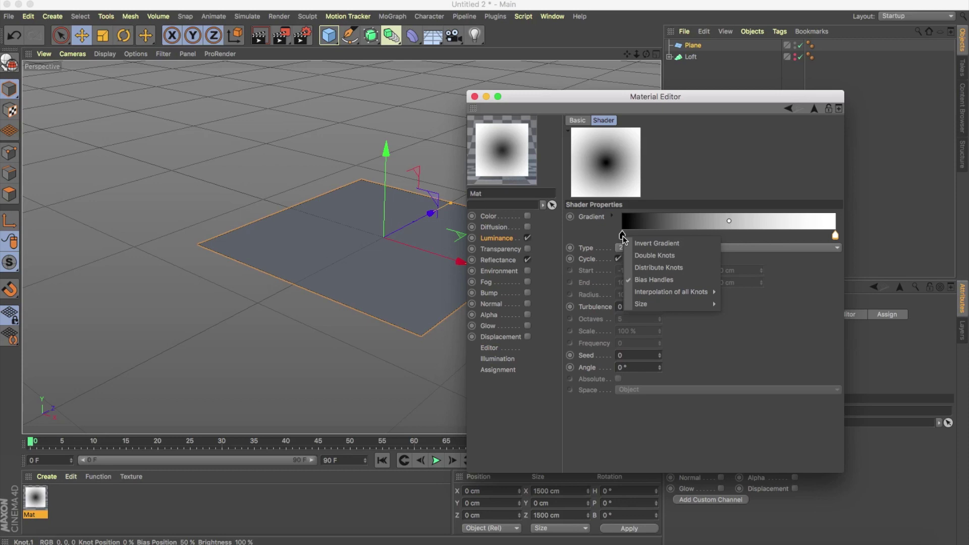
{"action": "left_click", "coordinate": [649, 244]}
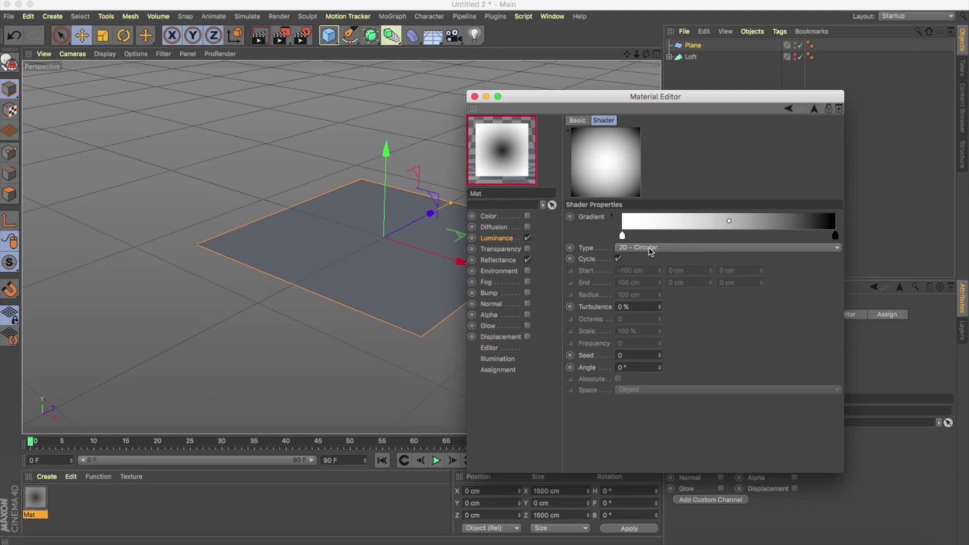
{"action": "double_click", "coordinate": [835, 236]}
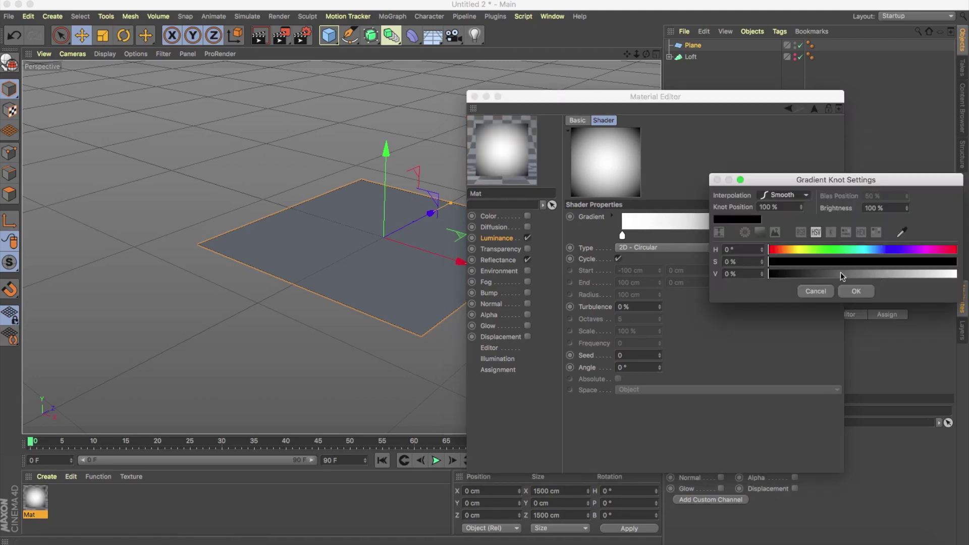
{"action": "left_click_drag", "start_coordinate": [856, 274], "coordinate": [797, 275]}
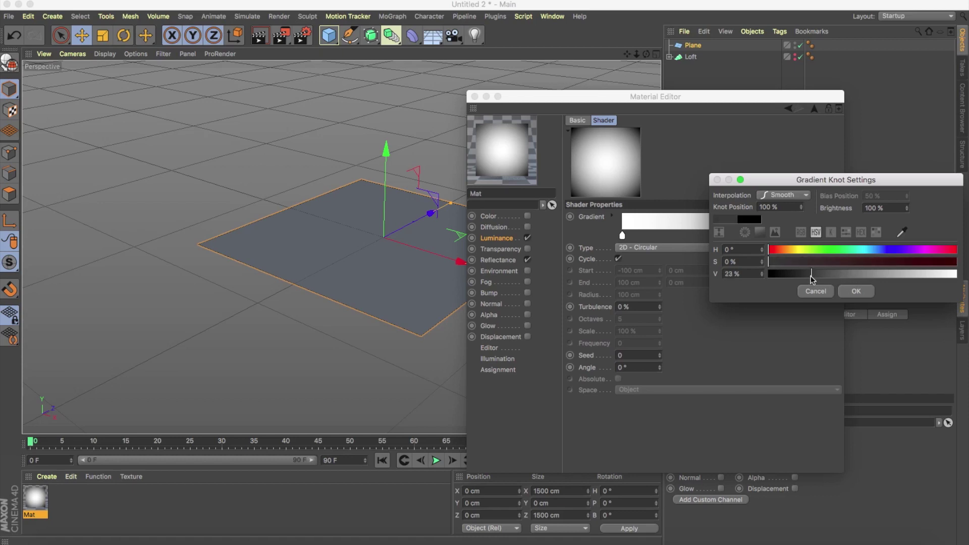
{"action": "left_click", "coordinate": [862, 292]}
{"action": "left_click_drag", "start_coordinate": [622, 236], "coordinate": [674, 240]}
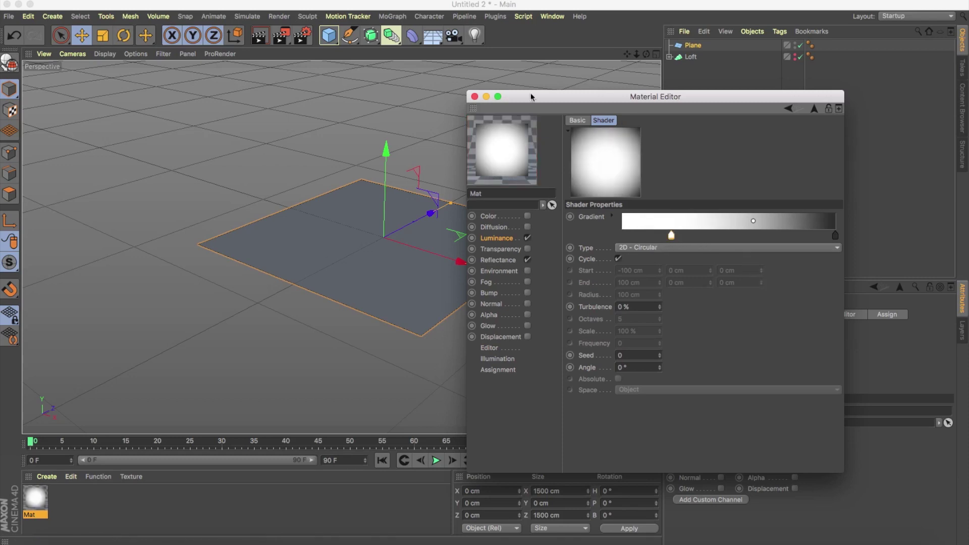
{"action": "left_click_drag", "start_coordinate": [671, 236], "coordinate": [658, 236]}
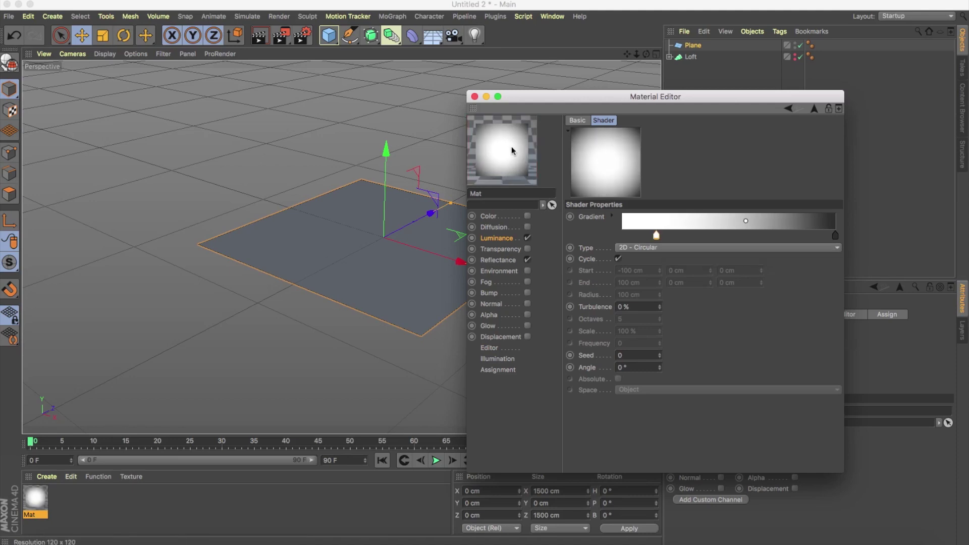
{"action": "left_click", "coordinate": [475, 96]}
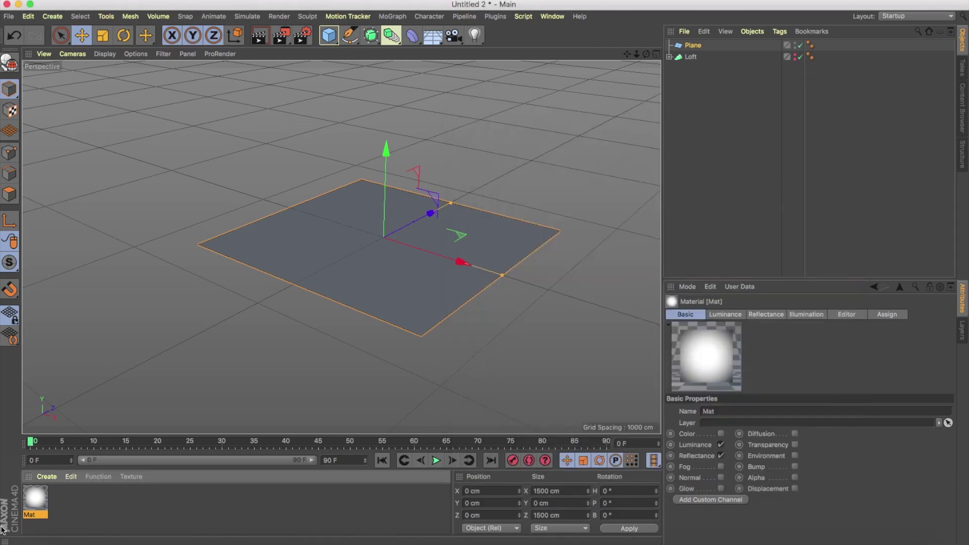
- Apply Mat to the plane, hide the plane, and add an Area Light
{"action": "left_click_drag", "start_coordinate": [34, 505], "coordinate": [356, 299]}
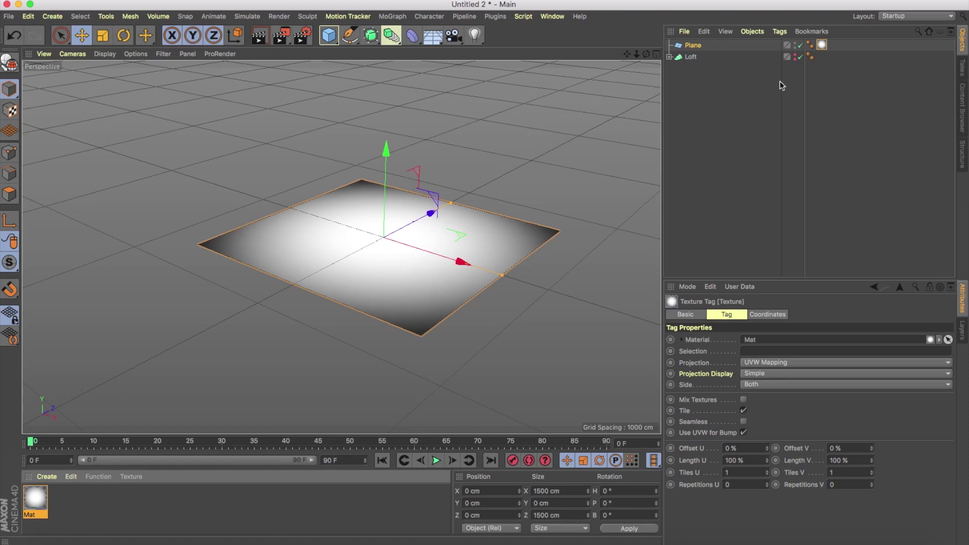
{"action": "left_click", "coordinate": [796, 44]}
{"action": "left_click", "coordinate": [705, 120]}
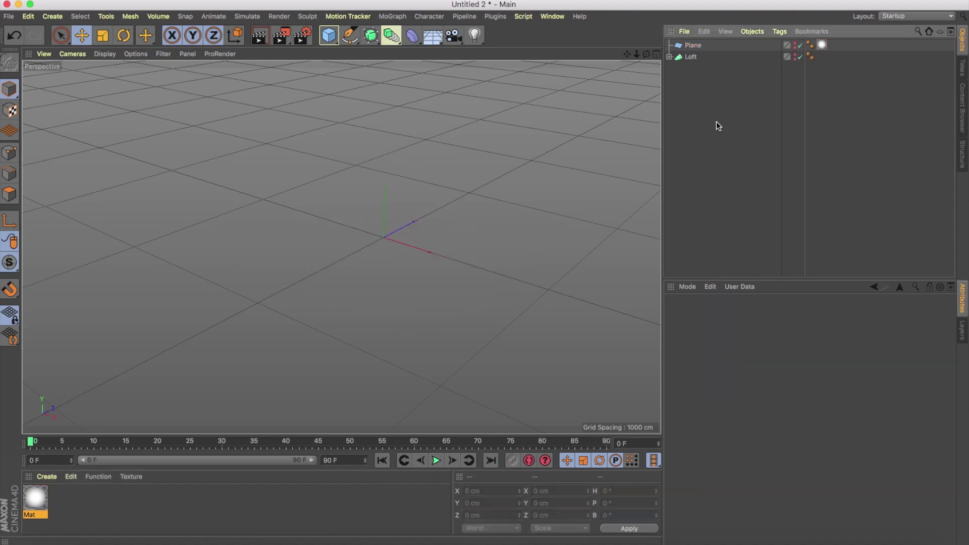
{"action": "left_click", "coordinate": [469, 38]}
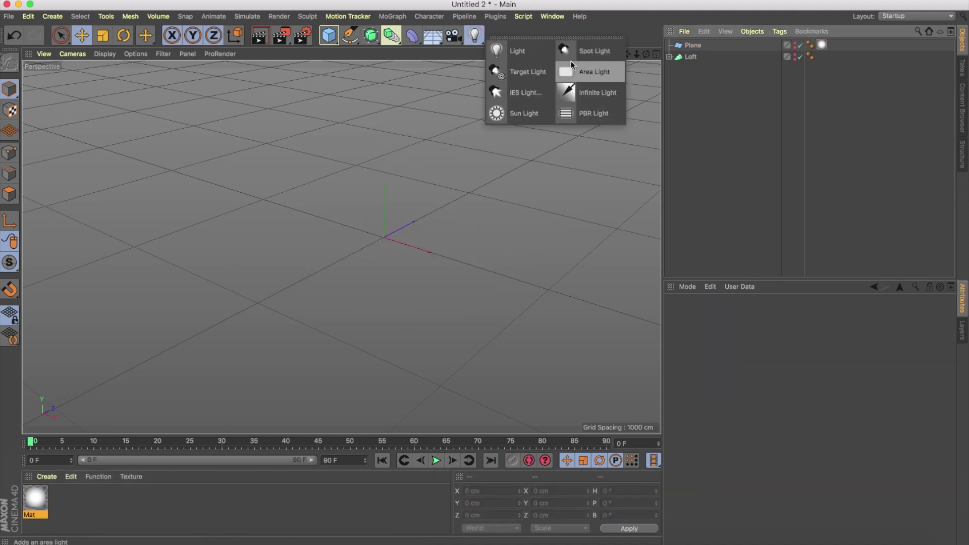
{"action": "left_click", "coordinate": [604, 76]}
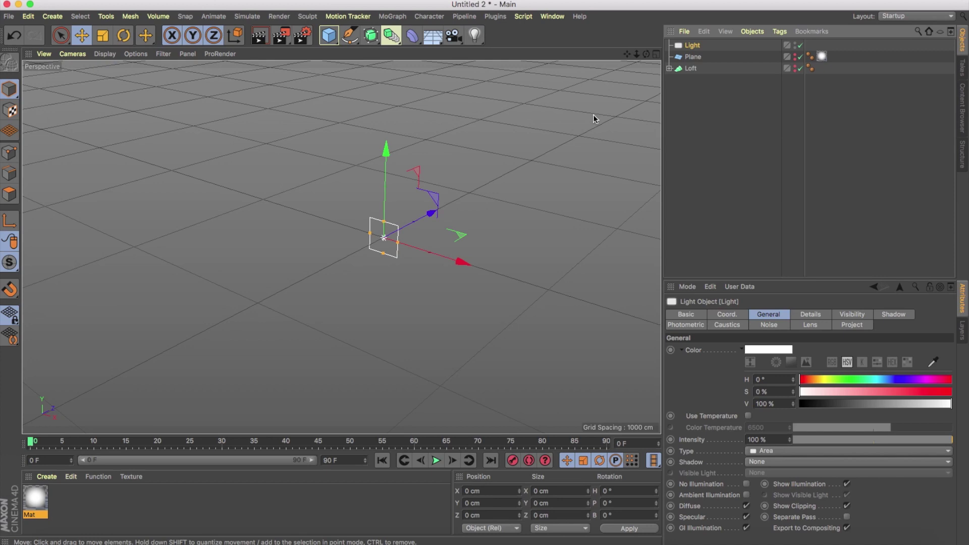
- Rotate the light to a pitch of -90° so it faces down
{"action": "left_click", "coordinate": [727, 315]}
{"action": "double_click", "coordinate": [883, 363]}
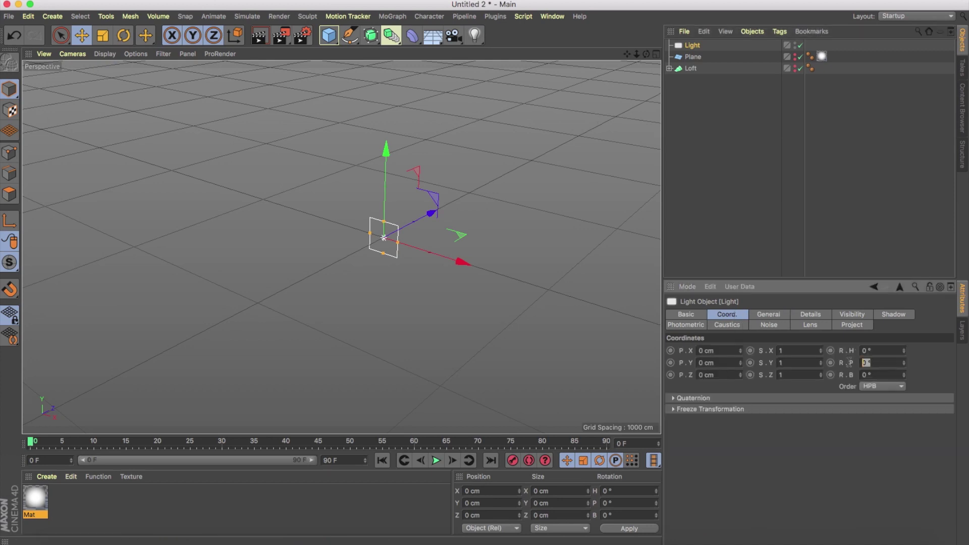
{"action": "type", "text": "-90"}
{"action": "key", "text": "Return"}
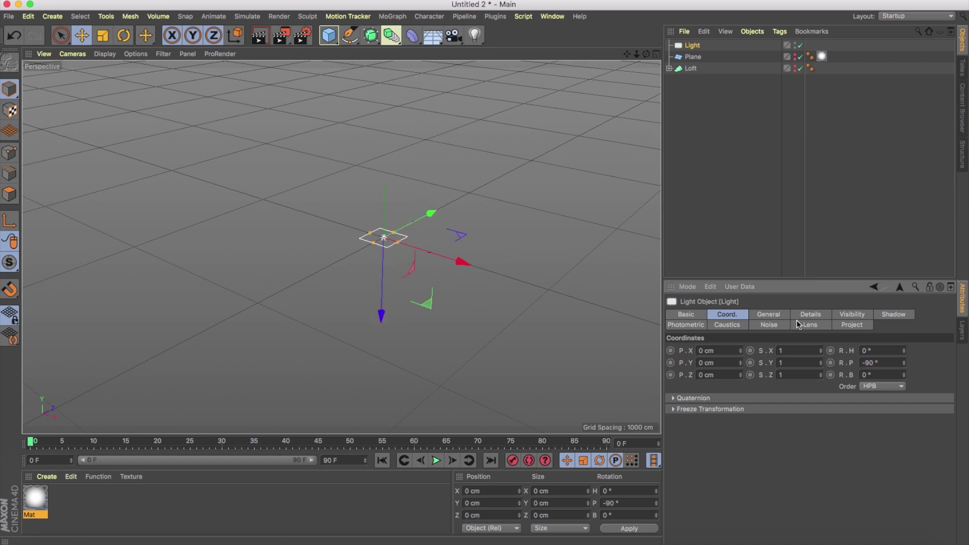
- Set the light's intensity to 80% and its shadow type to Area
{"action": "left_click", "coordinate": [776, 317]}
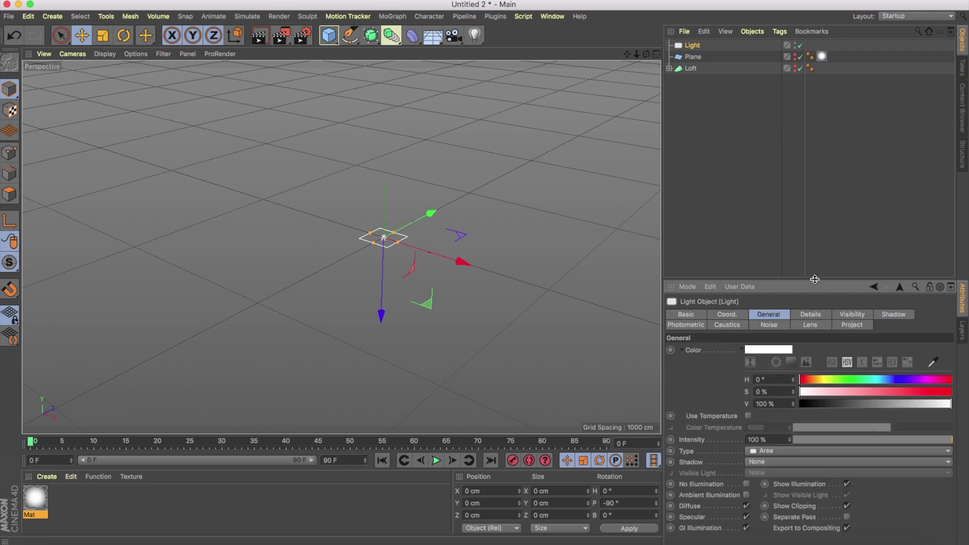
{"action": "left_click_drag", "start_coordinate": [814, 278], "coordinate": [813, 167]}
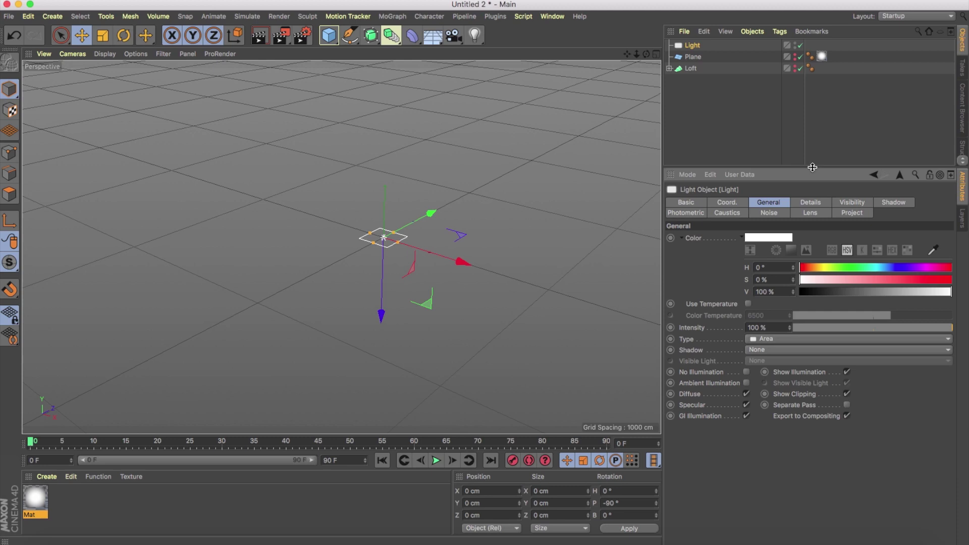
{"action": "left_click", "coordinate": [782, 327]}
{"action": "type", "text": "80"}
{"action": "key", "text": "Return"}
{"action": "left_click", "coordinate": [792, 351]}
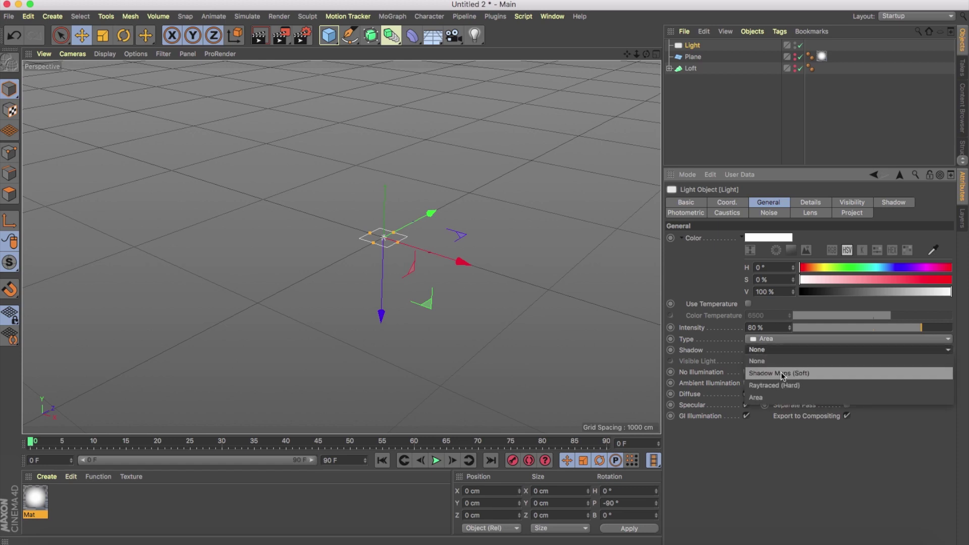
{"action": "left_click", "coordinate": [764, 398]}
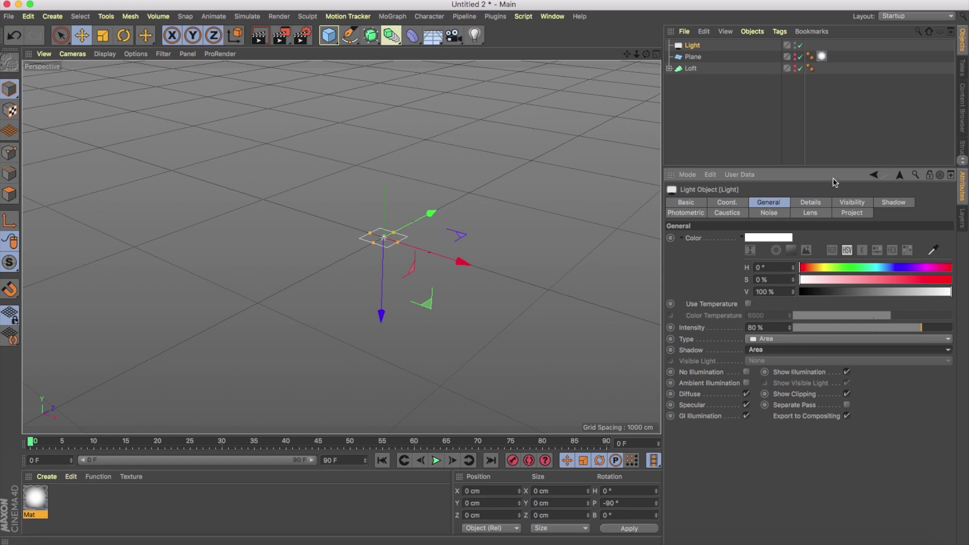
- Make the area light 1500 × 1500 cm in its Details settings
{"action": "left_click", "coordinate": [817, 204]}
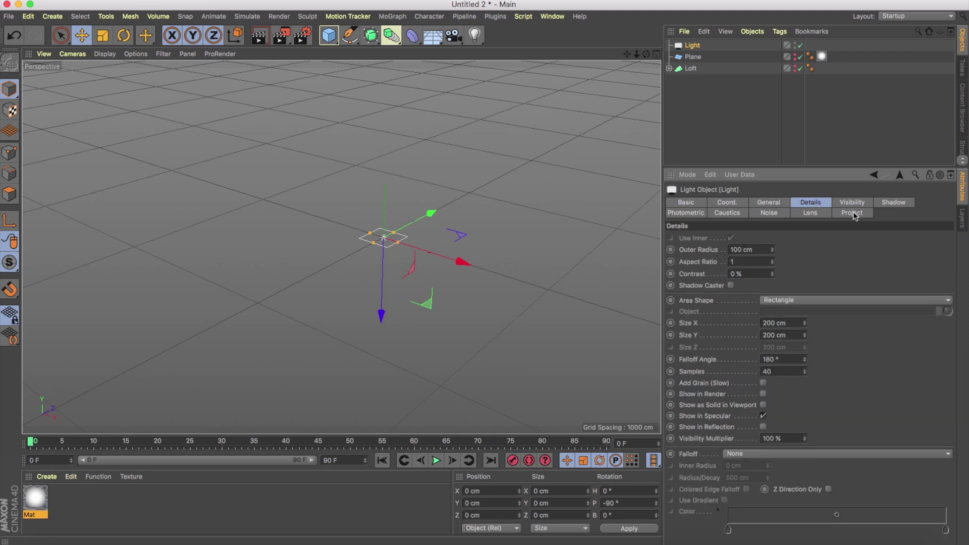
{"action": "left_click_drag", "start_coordinate": [831, 168], "coordinate": [831, 146]}
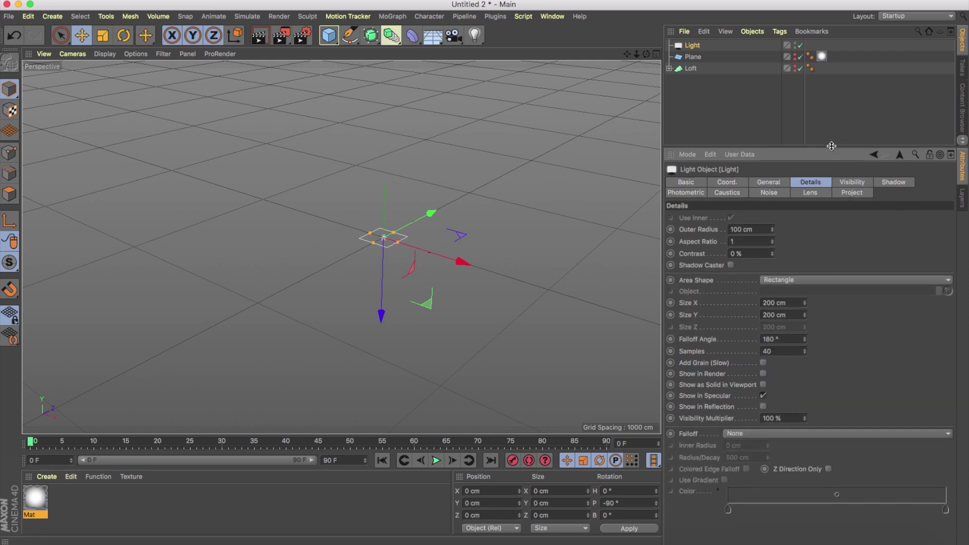
{"action": "double_click", "coordinate": [794, 302]}
{"action": "type", "text": "1500"}
{"action": "key", "text": "Return"}
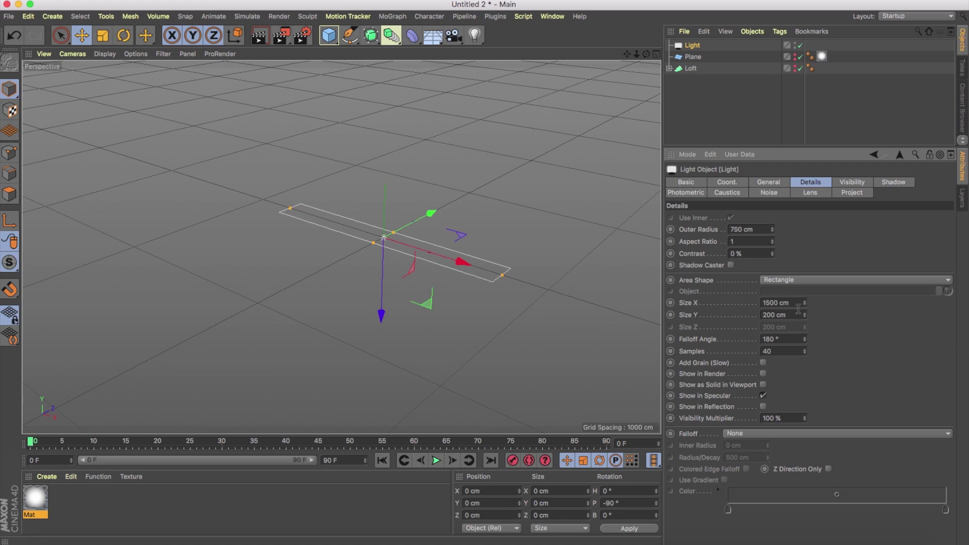
{"action": "double_click", "coordinate": [785, 315]}
{"action": "type", "text": "1500"}
{"action": "key", "text": "Return"}
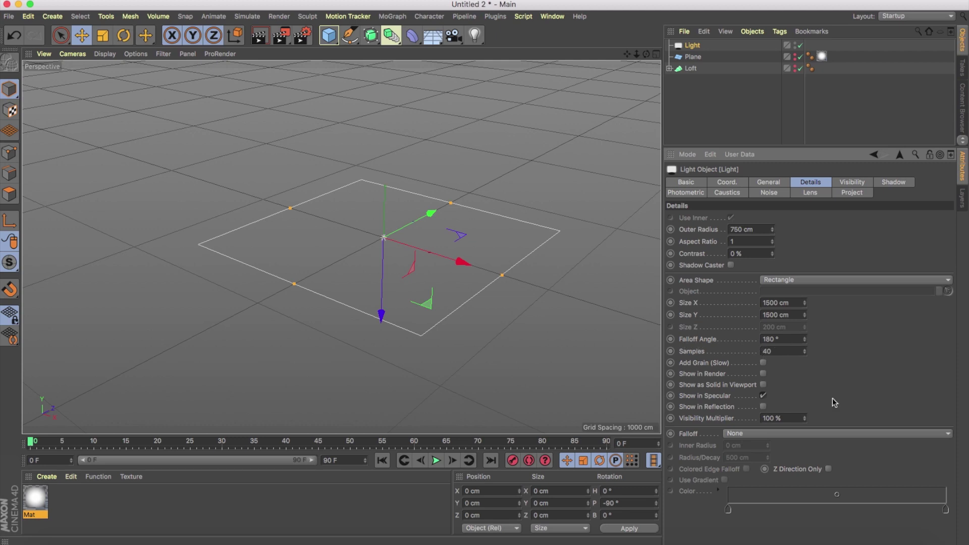
- Set Inverse Square Clamped falloff with a 1000 cm radius, limited to Z Direction Only
{"action": "left_click", "coordinate": [832, 436]}
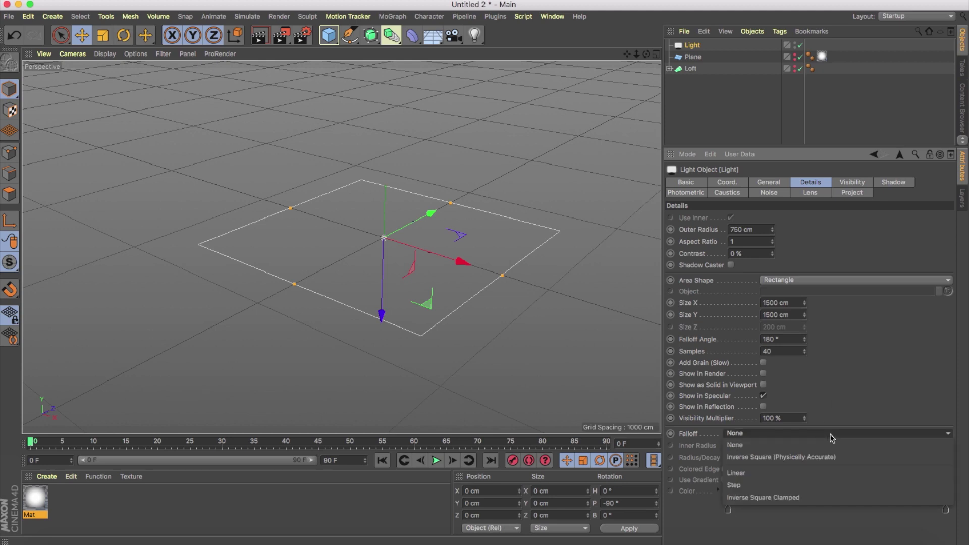
{"action": "left_click", "coordinate": [874, 410]}
{"action": "left_click", "coordinate": [776, 438]}
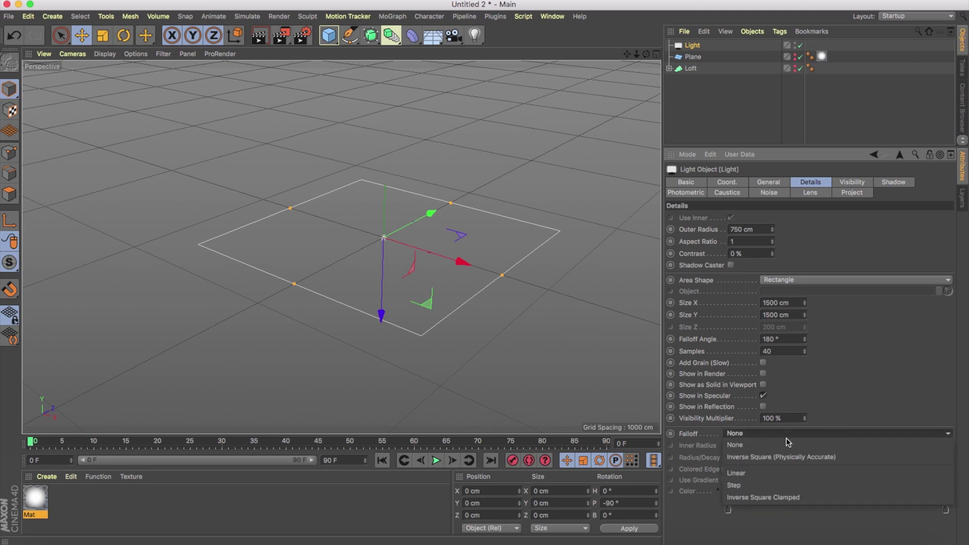
{"action": "left_click", "coordinate": [800, 499]}
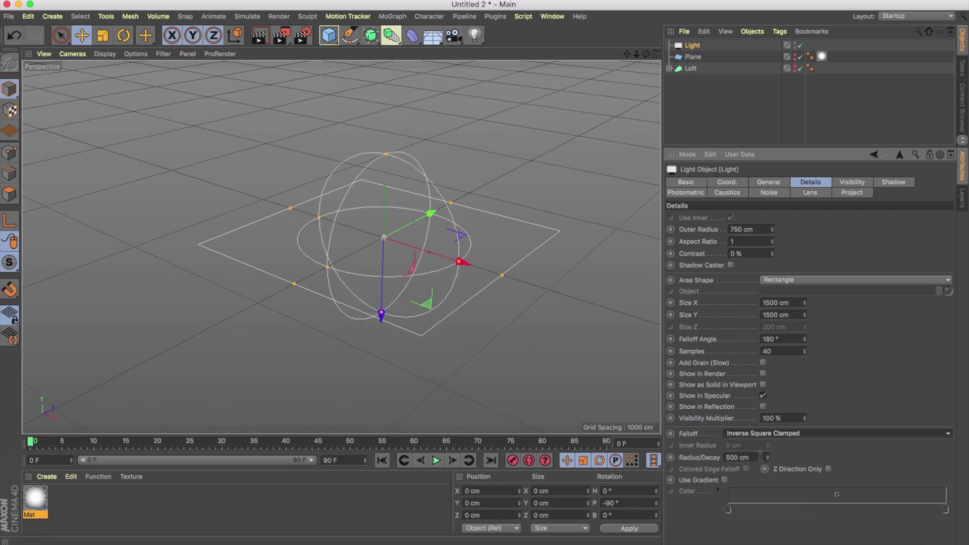
{"action": "left_click", "coordinate": [728, 457]}
{"action": "type", "text": "800"}
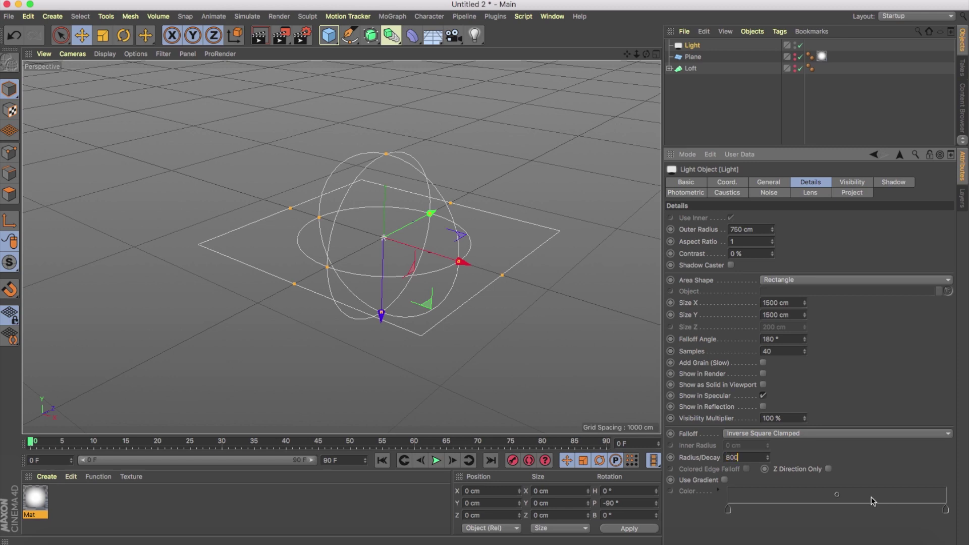
{"action": "key", "text": "Return"}
{"action": "type", "text": "000"}
{"action": "key", "text": "Return"}
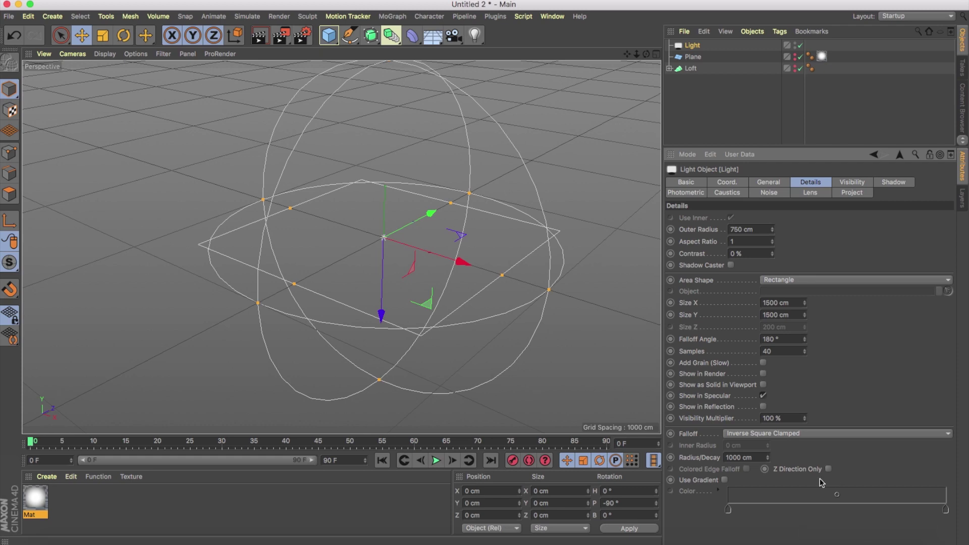
{"action": "left_click", "coordinate": [828, 469]}
{"action": "left_click", "coordinate": [852, 182]}
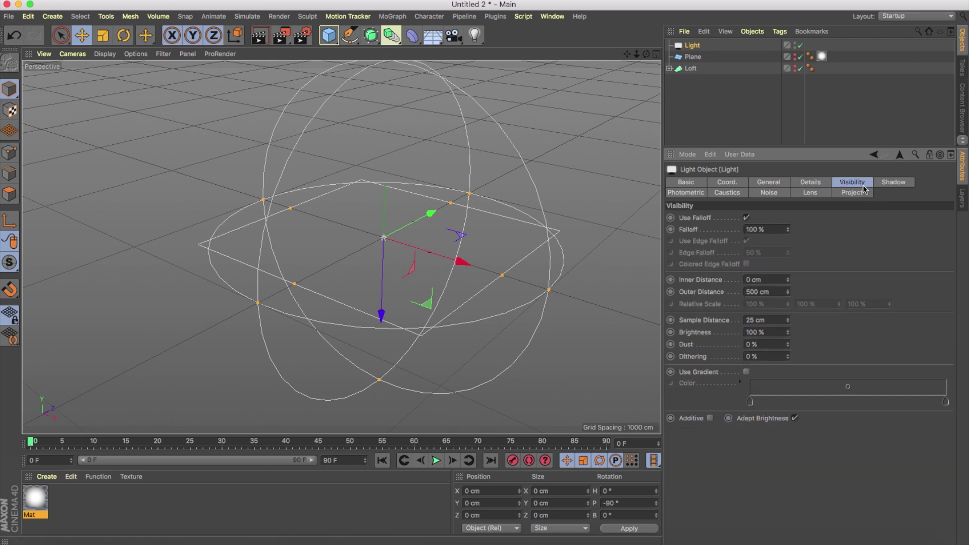
- Enter 10 as visible outer distance; set shadow accuracy 1%, samples 4 minimum, 309 maximum
{"action": "left_click", "coordinate": [750, 292]}
{"action": "type", "text": "10"}
{"action": "left_click", "coordinate": [899, 184]}
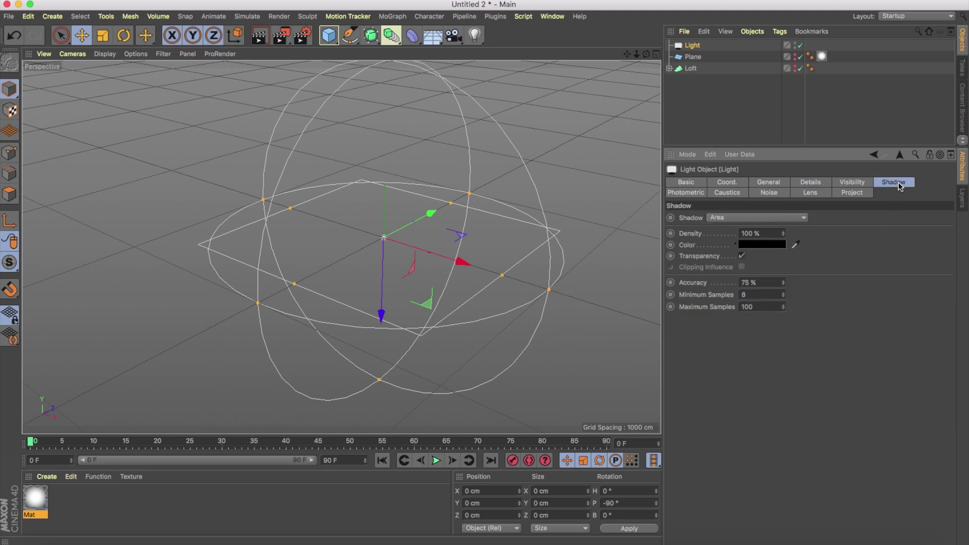
{"action": "left_click", "coordinate": [765, 283]}
{"action": "type", "text": "1"}
{"action": "key", "text": "Tab"}
{"action": "type", "text": "4"}
{"action": "left_click_drag", "start_coordinate": [765, 308], "coordinate": [721, 308]}
{"action": "type", "text": "309"}
{"action": "key", "text": "Return"}
- Make the plane and the loft visible in the viewport again
{"action": "left_click", "coordinate": [770, 183]}
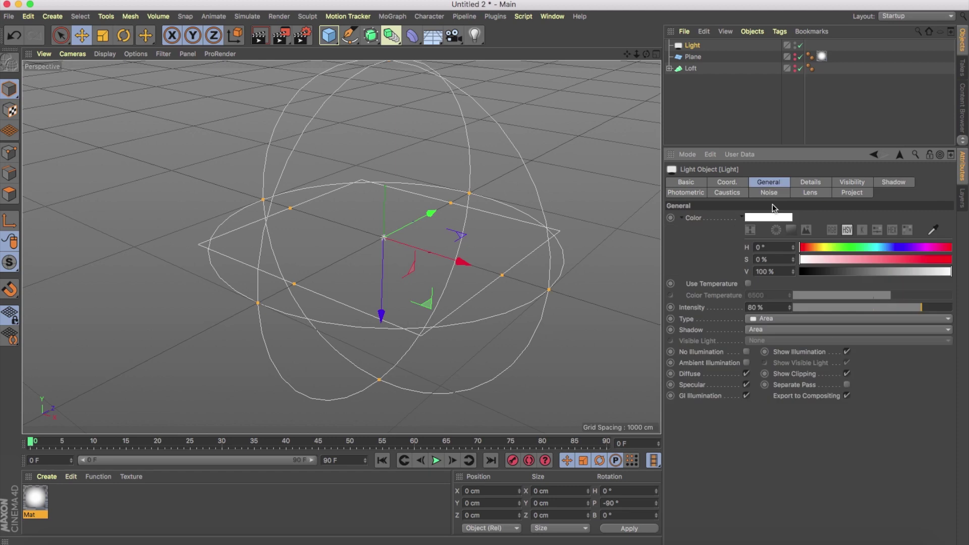
{"action": "left_click", "coordinate": [796, 56]}
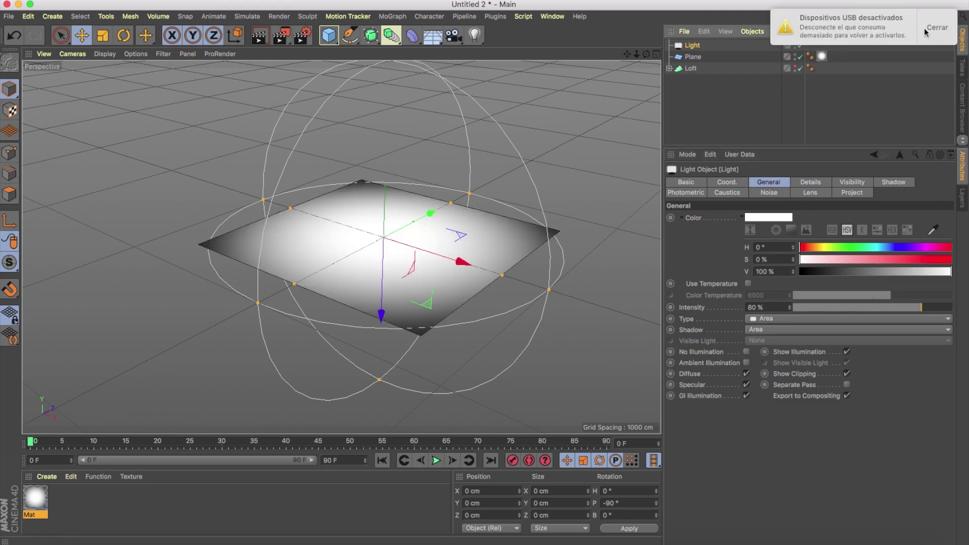
{"action": "left_click", "coordinate": [931, 42]}
{"action": "left_click", "coordinate": [796, 66]}
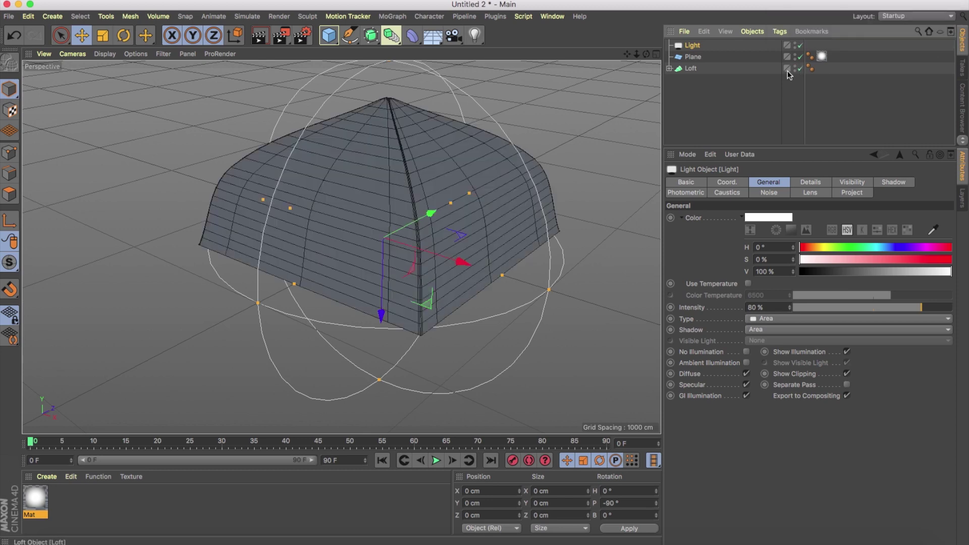
- Set the light to Y −5 cm, list it below Loft, and create a new material
{"action": "mouse_move", "coordinate": [356, 347]}
{"action": "left_mouse_down", "text": "alt"}
{"action": "mouse_move", "coordinate": [356, 280]}
{"action": "mouse_move", "coordinate": [328, 341]}
{"action": "mouse_move", "coordinate": [352, 277]}
{"action": "mouse_move", "coordinate": [362, 347]}
{"action": "mouse_move", "coordinate": [391, 270]}
{"action": "mouse_move", "coordinate": [368, 277]}
{"action": "mouse_move", "coordinate": [386, 257]}
{"action": "mouse_move", "coordinate": [422, 251]}
{"action": "mouse_move", "coordinate": [309, 275]}
{"action": "left_mouse_up", "text": "alt"}
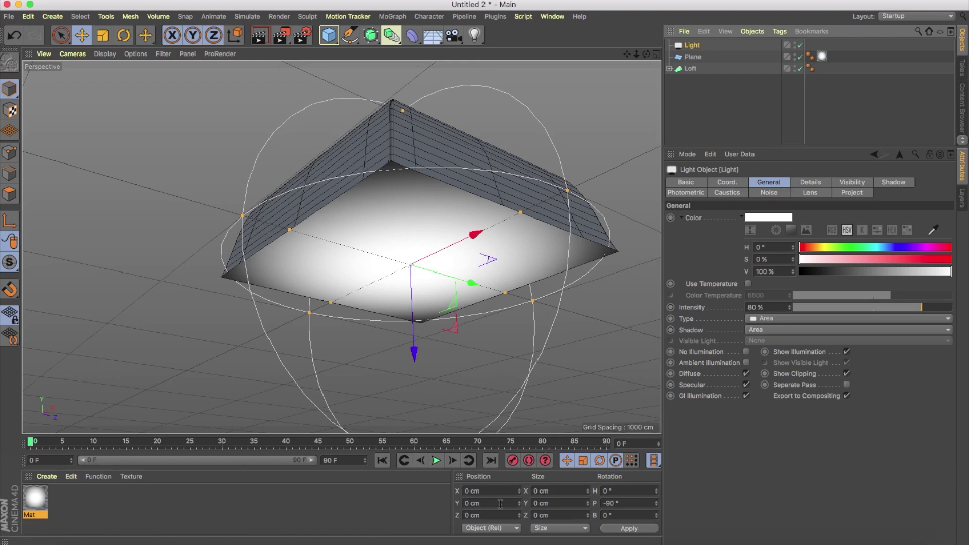
{"action": "left_click_drag", "start_coordinate": [500, 503], "coordinate": [450, 504]}
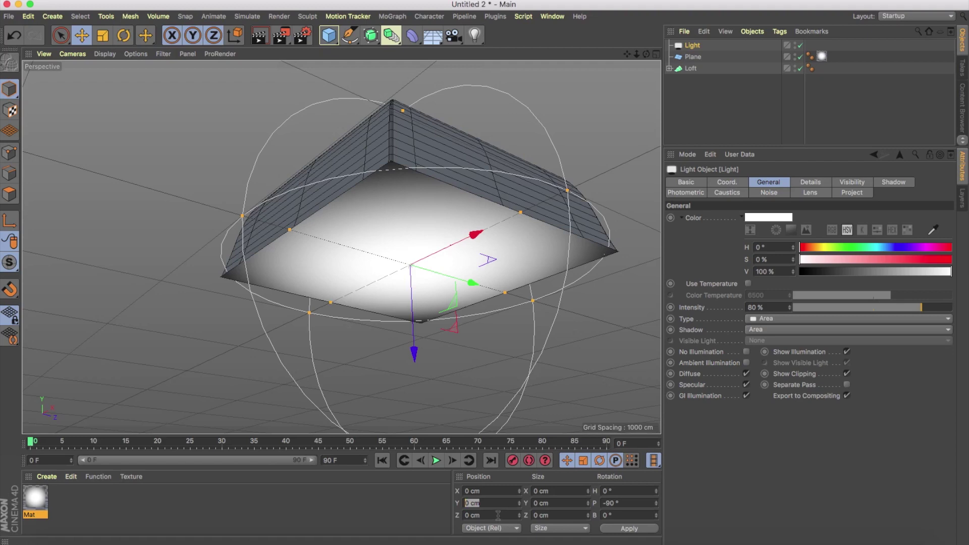
{"action": "left_click_drag", "start_coordinate": [415, 352], "coordinate": [413, 355]}
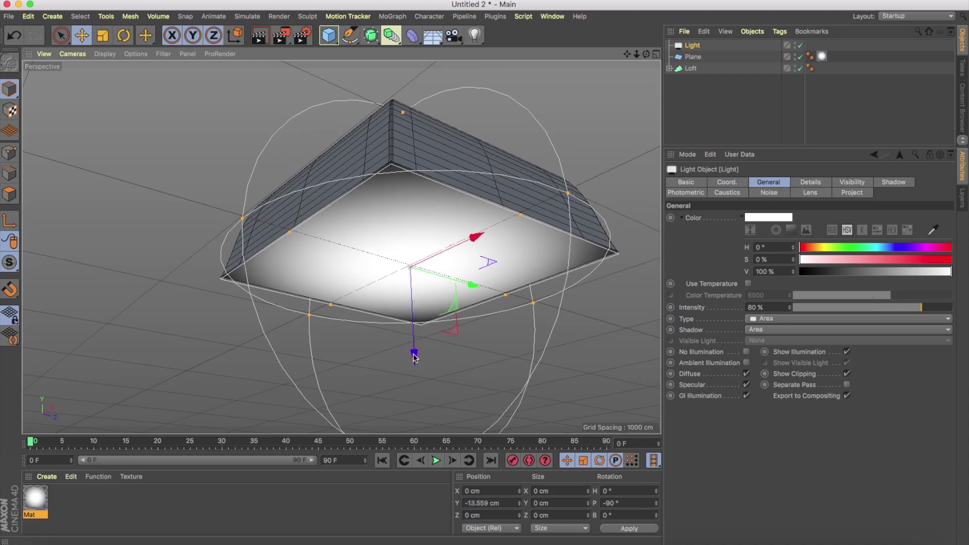
{"action": "key", "text": "ctrl+z"}
{"action": "left_click", "coordinate": [471, 503]}
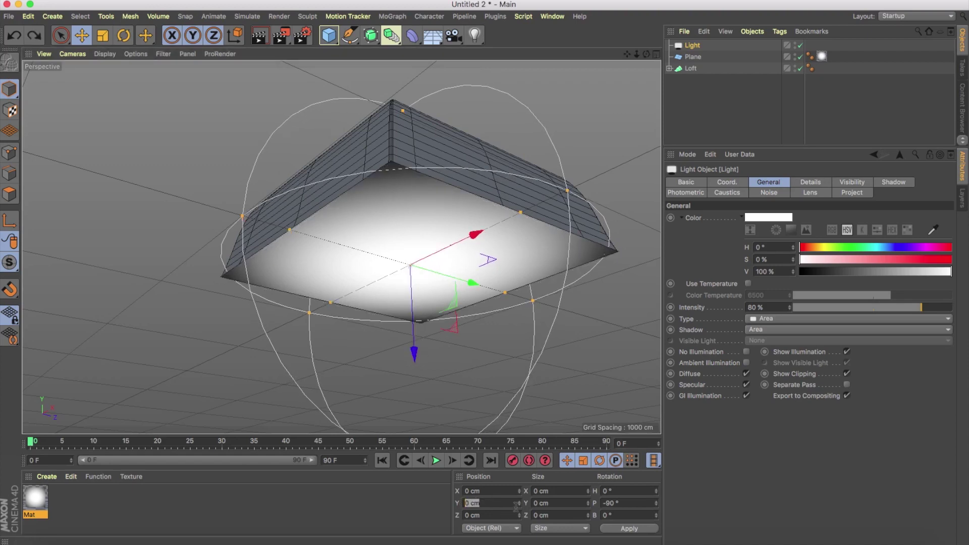
{"action": "key", "text": "BackSpace"}
{"action": "type", "text": "-5"}
{"action": "key", "text": "Return"}
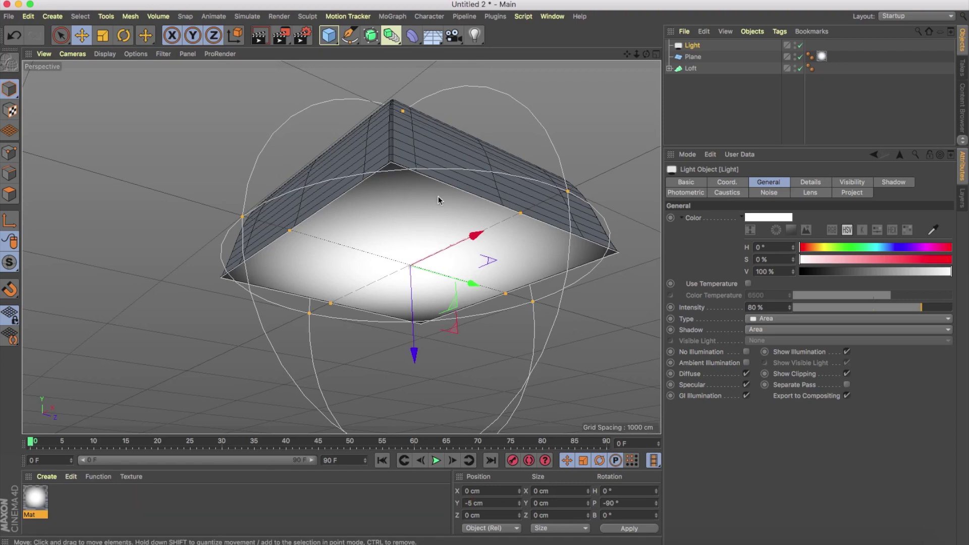
{"action": "left_click_drag", "start_coordinate": [693, 57], "coordinate": [704, 95]}
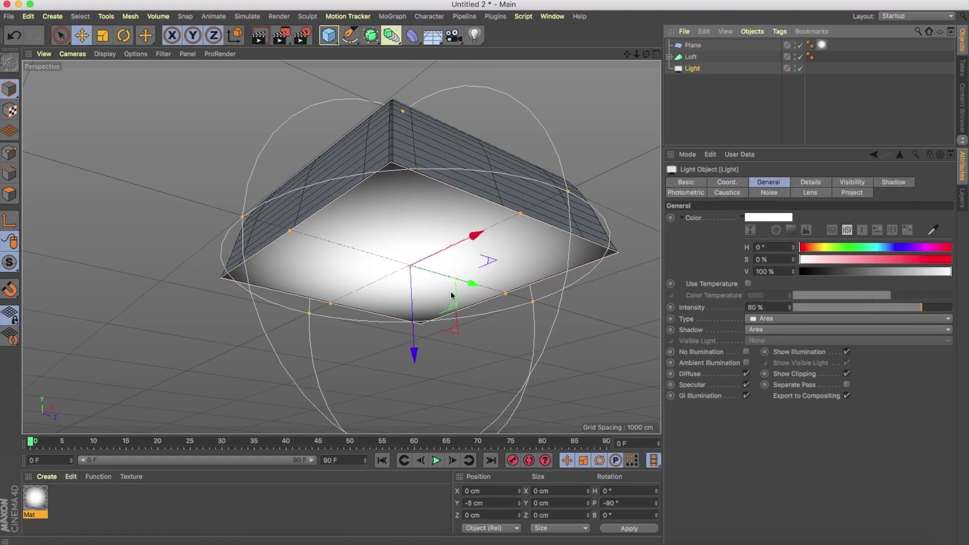
{"action": "double_click", "coordinate": [84, 507]}
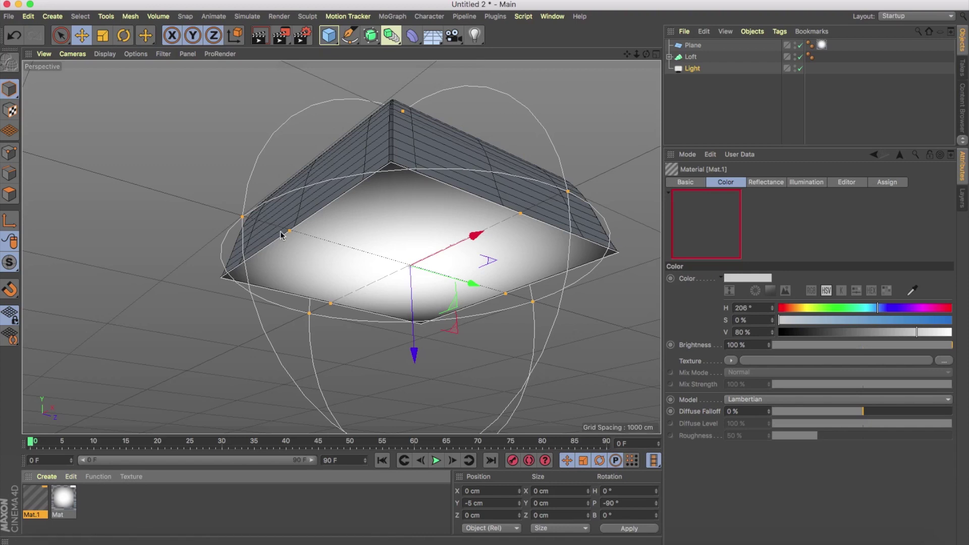
- Turn off the colour channel of the new material Mat.1
{"action": "mouse_move", "coordinate": [421, 156]}
{"action": "left_mouse_down", "text": "alt"}
{"action": "mouse_move", "coordinate": [423, 222]}
{"action": "mouse_move", "coordinate": [231, 271]}
{"action": "left_mouse_up", "text": "alt"}
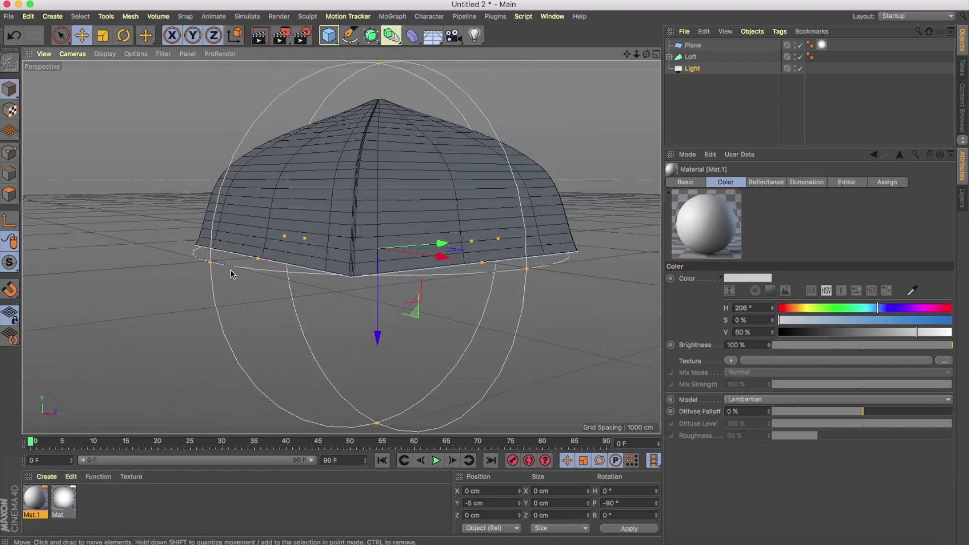
{"action": "double_click", "coordinate": [44, 497]}
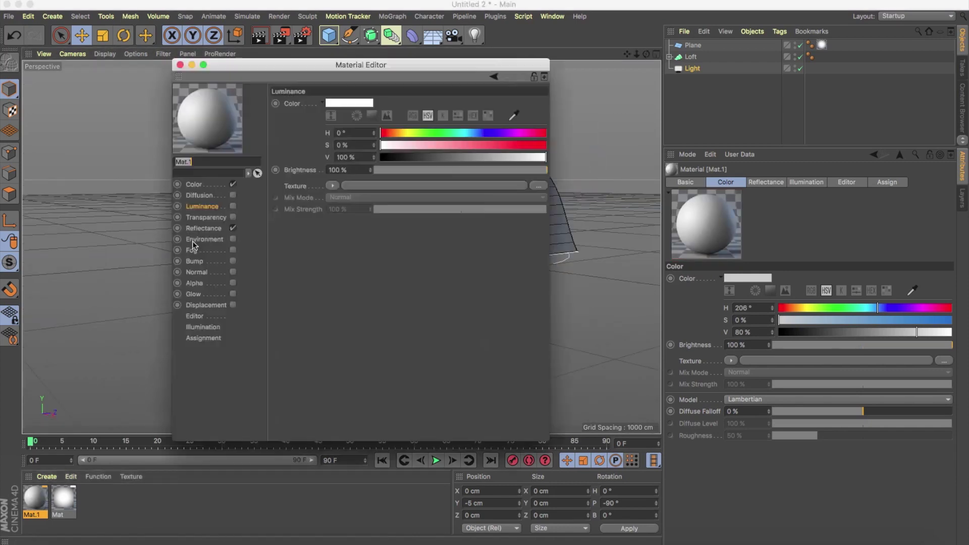
{"action": "left_click", "coordinate": [232, 185]}
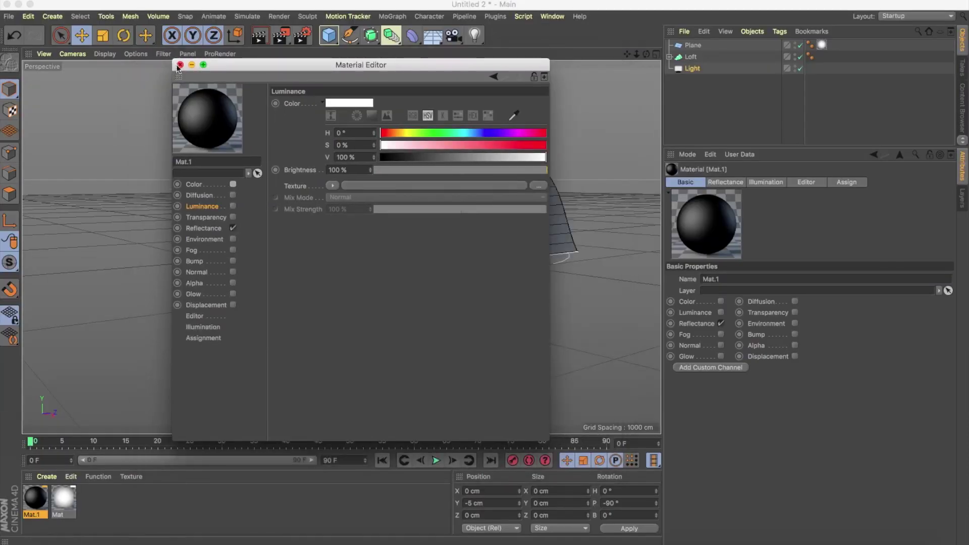
{"action": "left_click", "coordinate": [180, 64]}
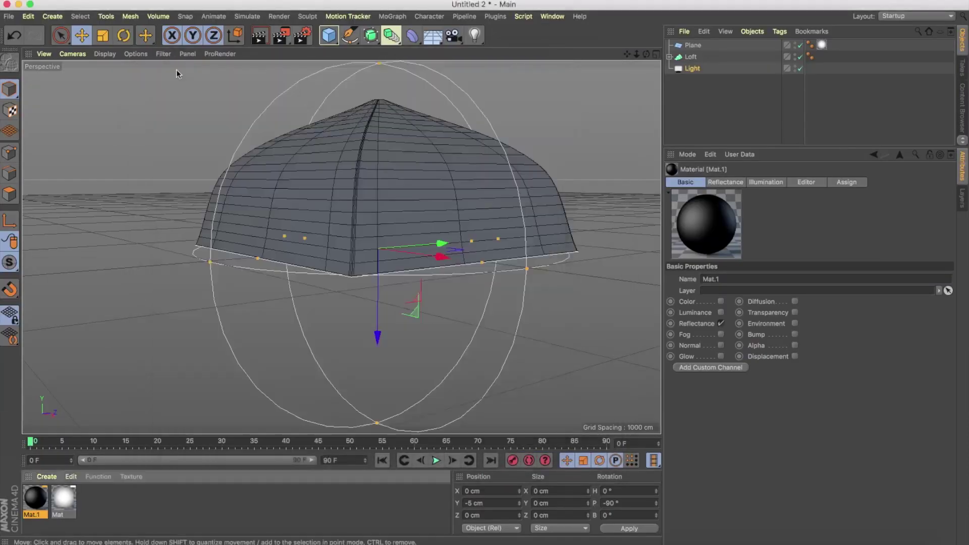
- Apply Mat.1 to the Loft dome so it turns solid black
{"action": "mouse_move", "coordinate": [36, 497]}
{"action": "left_mouse_down"}
{"action": "mouse_move", "coordinate": [375, 190]}
{"action": "mouse_move", "coordinate": [426, 192]}
{"action": "mouse_move", "coordinate": [497, 156]}
{"action": "left_mouse_up"}
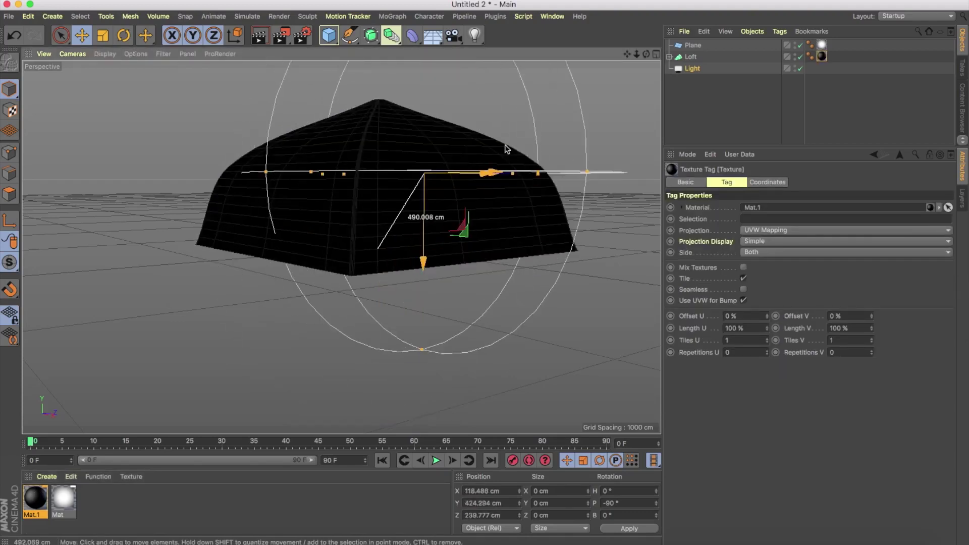
{"action": "key", "text": "ctrl+z"}
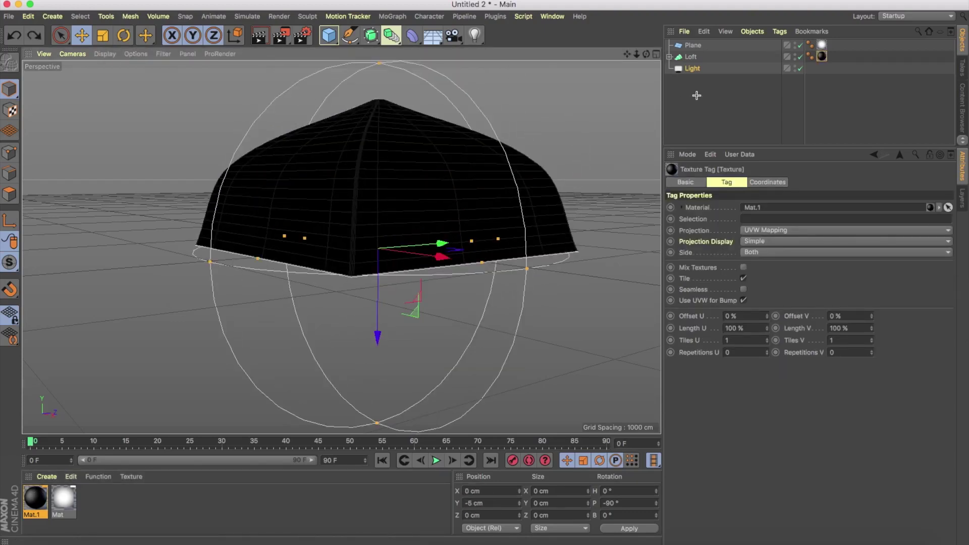
{"action": "left_click", "coordinate": [527, 159]}
{"action": "mouse_move", "coordinate": [460, 307]}
{"action": "left_mouse_down", "text": "alt"}
{"action": "mouse_move", "coordinate": [484, 244]}
{"action": "mouse_move", "coordinate": [450, 313]}
{"action": "mouse_move", "coordinate": [493, 315]}
{"action": "mouse_move", "coordinate": [433, 312]}
{"action": "mouse_move", "coordinate": [459, 313]}
{"action": "mouse_move", "coordinate": [444, 264]}
{"action": "mouse_move", "coordinate": [447, 278]}
{"action": "left_mouse_up", "text": "alt"}
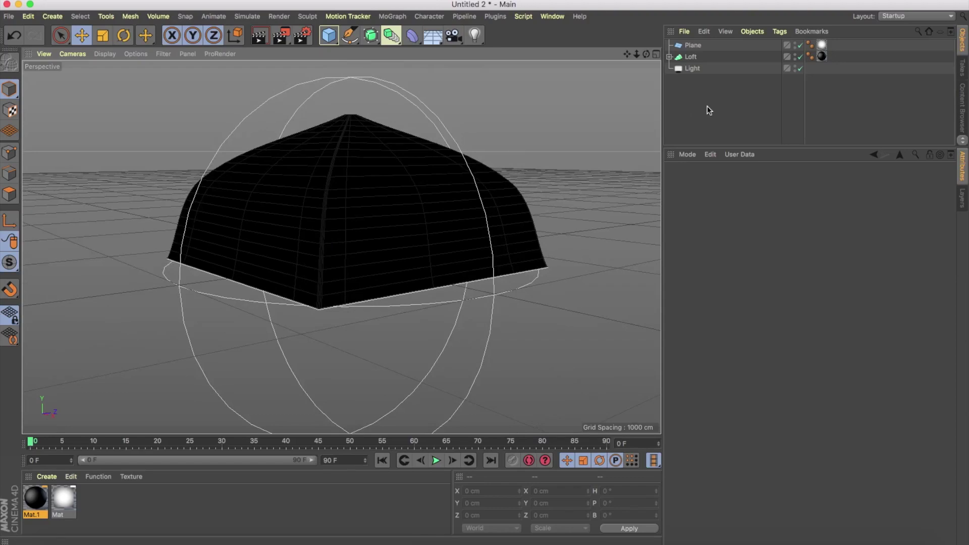
{"action": "key", "text": "ctrl+a"}
{"action": "key", "text": "h"}
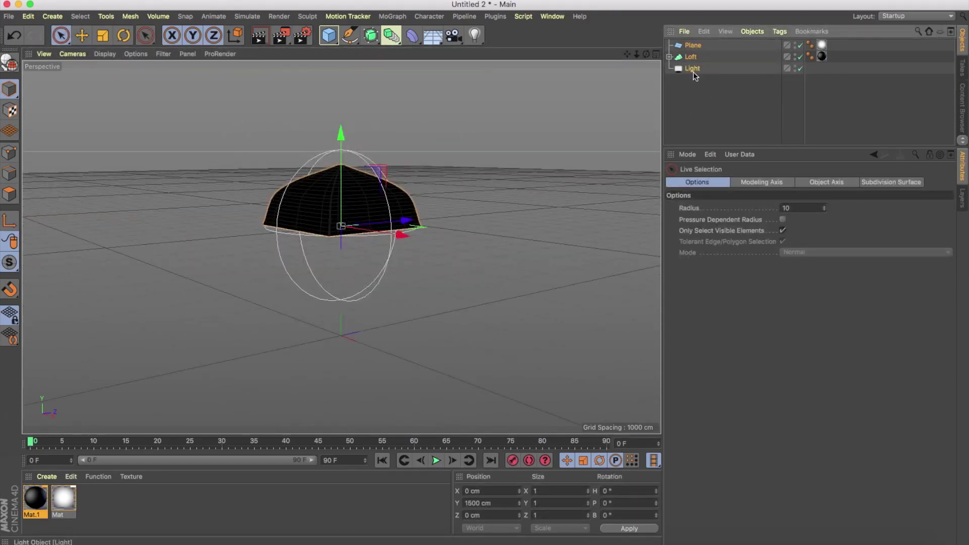
- Group Plane, Loft and Light under a null renamed SoftBox, then add a Plane
{"action": "right_click", "coordinate": [694, 74]}
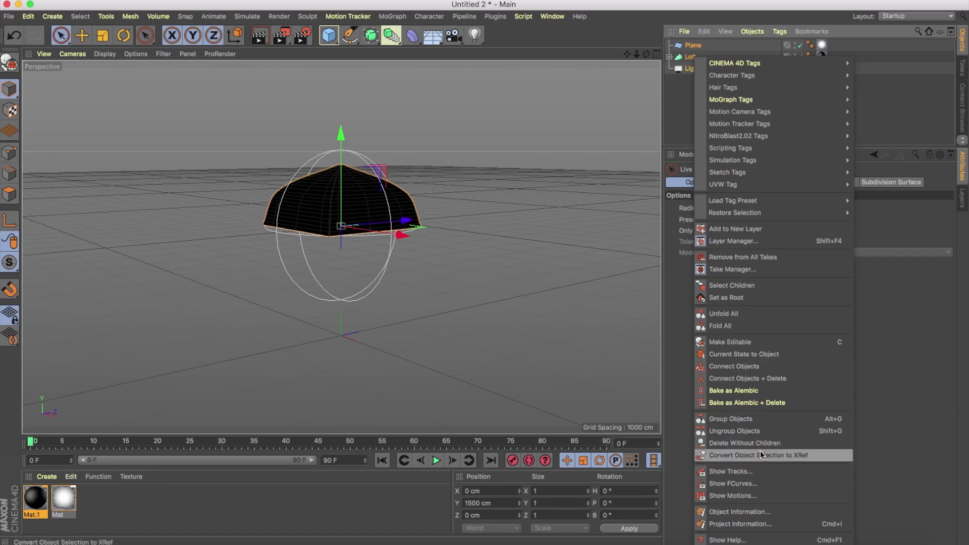
{"action": "left_click", "coordinate": [745, 421]}
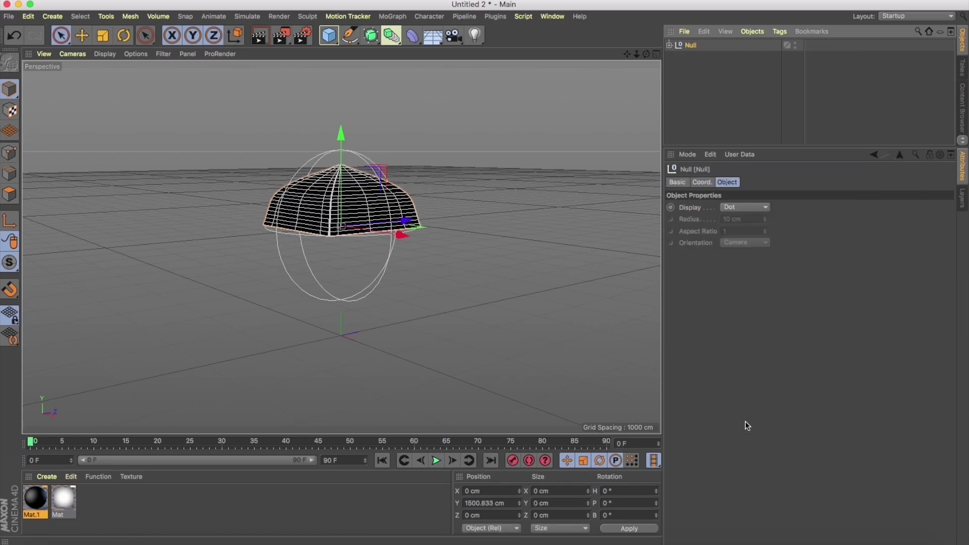
{"action": "double_click", "coordinate": [691, 45]}
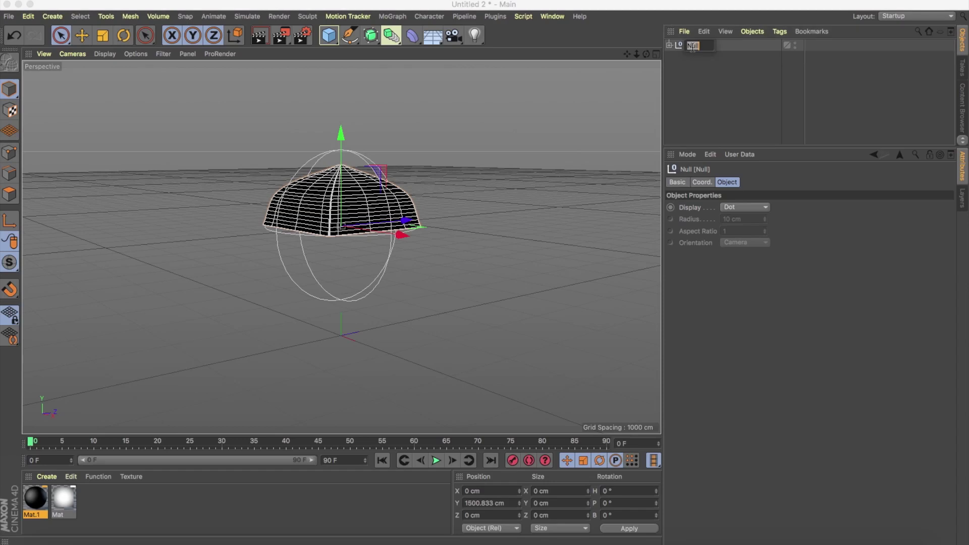
{"action": "type", "text": "SoftBo"}
{"action": "type", "text": "x"}
{"action": "key", "text": "Return"}
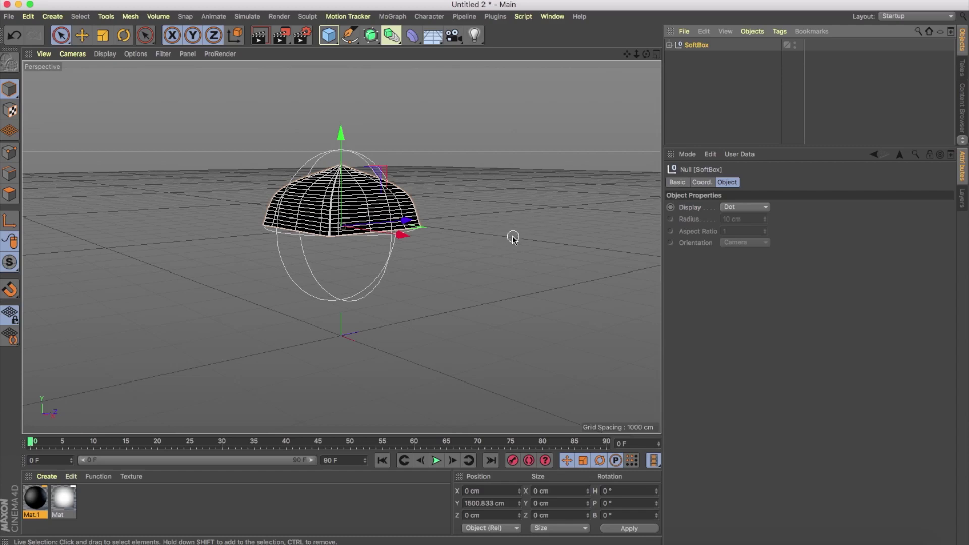
{"action": "left_click_drag", "start_coordinate": [328, 35], "coordinate": [434, 80]}
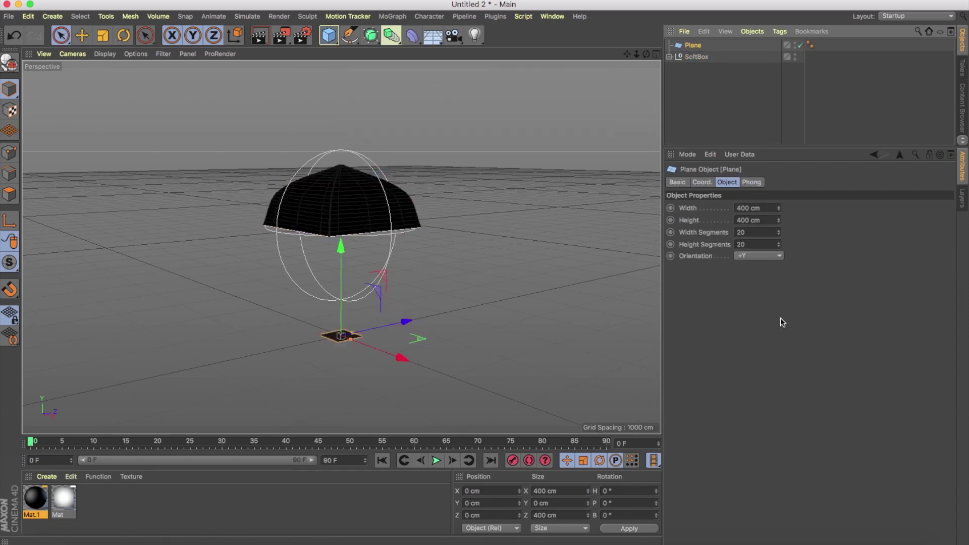
- Enlarge the plane, give it 1 width and 2 height segments, and make it editable
{"action": "left_click", "coordinate": [102, 36]}
{"action": "mouse_move", "coordinate": [461, 341]}
{"action": "left_mouse_down"}
{"action": "mouse_move", "coordinate": [443, 359]}
{"action": "mouse_move", "coordinate": [489, 345]}
{"action": "left_mouse_up"}
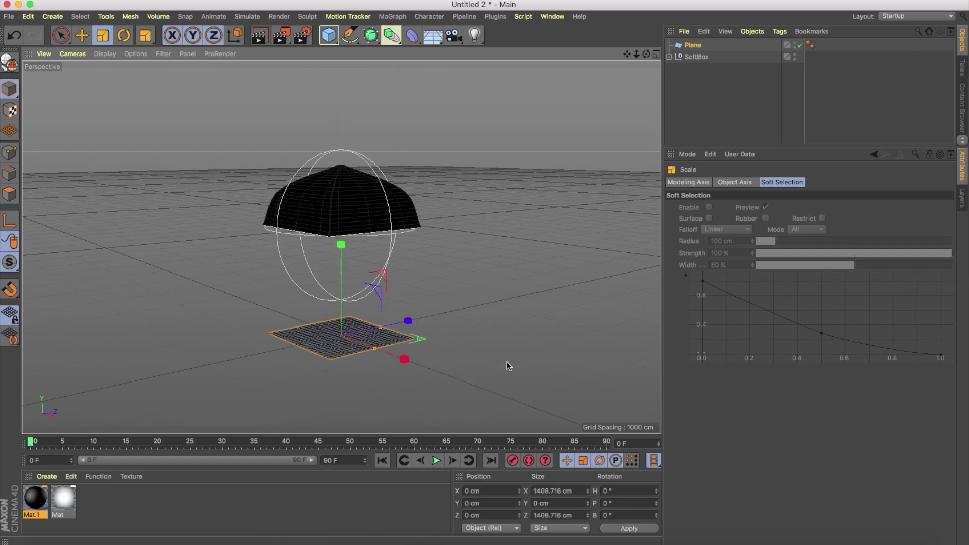
{"action": "left_click", "coordinate": [701, 65]}
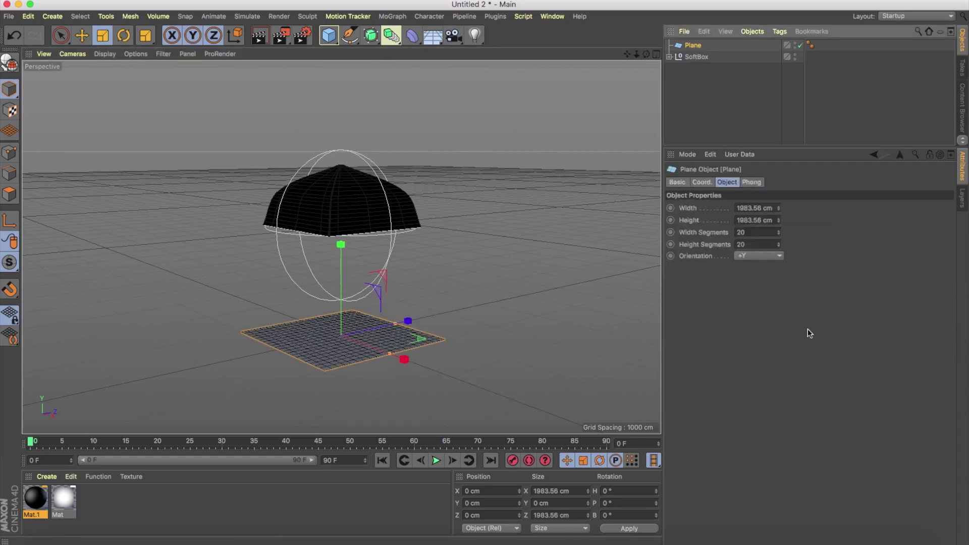
{"action": "left_click_drag", "start_coordinate": [778, 236], "coordinate": [779, 263]}
{"action": "left_click", "coordinate": [779, 242]}
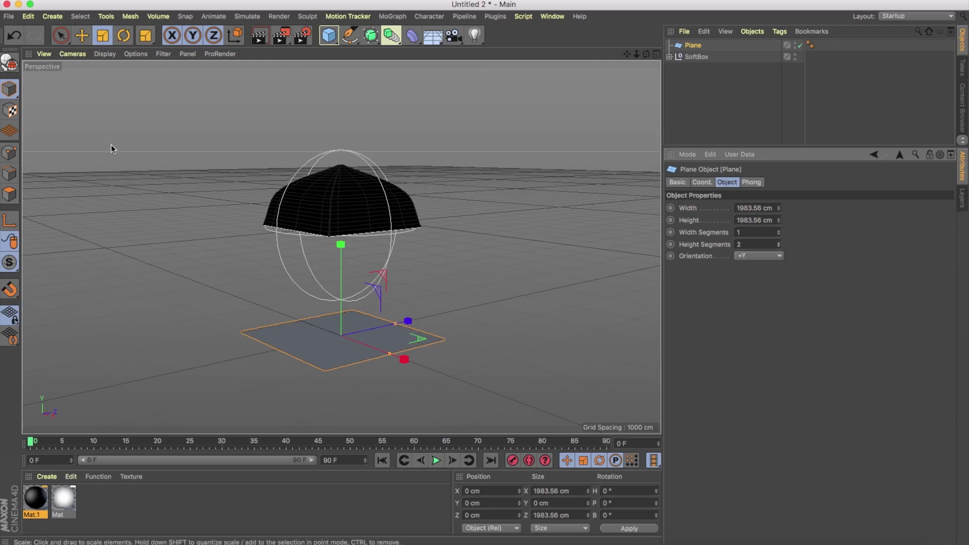
{"action": "left_click", "coordinate": [9, 62]}
- Lift the plane's middle edge into an upright wall, setting its Z to 0
{"action": "left_click", "coordinate": [9, 173]}
{"action": "left_click", "coordinate": [393, 323]}
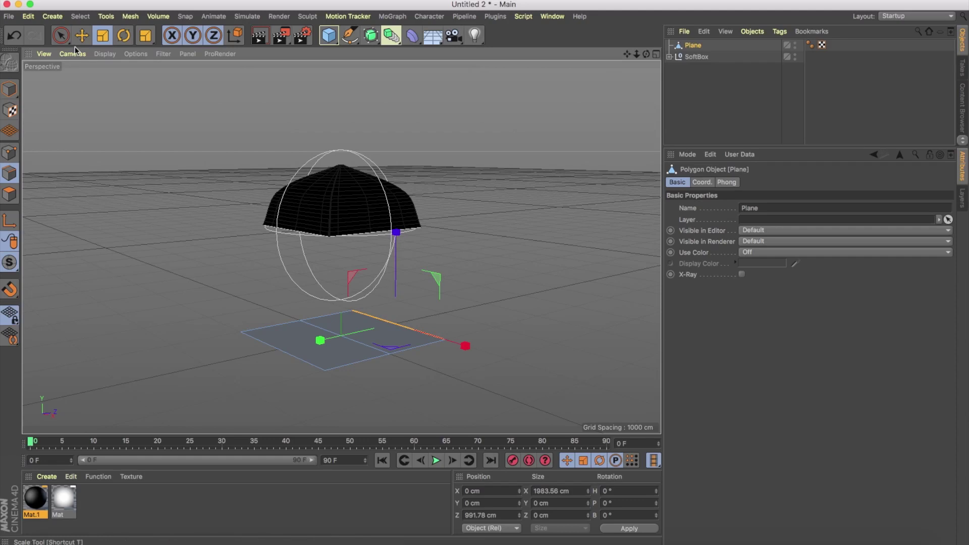
{"action": "left_click", "coordinate": [61, 36]}
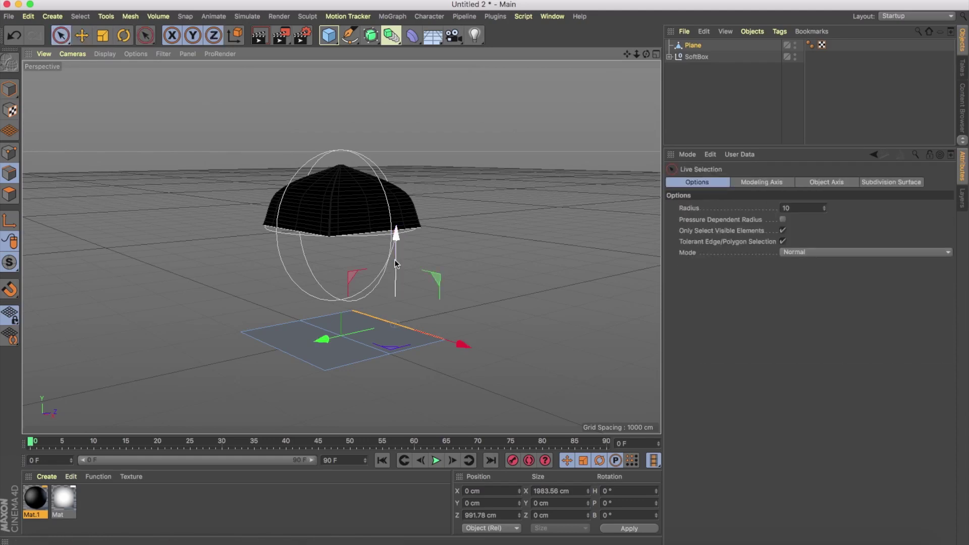
{"action": "left_click_drag", "start_coordinate": [396, 271], "coordinate": [379, 302]}
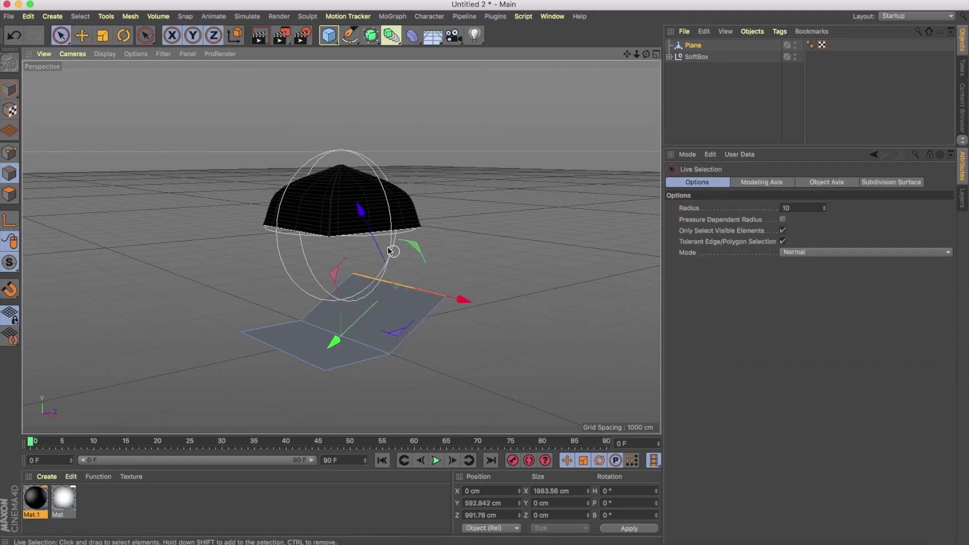
{"action": "mouse_move", "coordinate": [374, 246]}
{"action": "left_mouse_down"}
{"action": "mouse_move", "coordinate": [309, 230]}
{"action": "mouse_move", "coordinate": [315, 237]}
{"action": "left_mouse_up"}
{"action": "left_click", "coordinate": [487, 514]}
{"action": "type", "text": "0"}
{"action": "key", "text": "Return"}
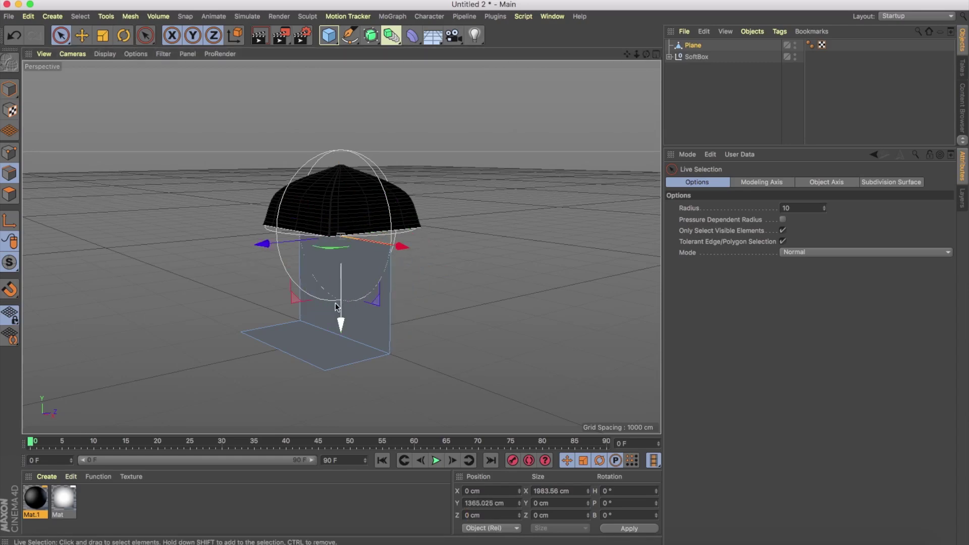
- Pull the front floor edge outward to lengthen the backdrop floor
{"action": "scroll", "coordinate": [336, 305], "scroll_direction": "up", "scroll_amount": 2}
{"action": "scroll", "coordinate": [335, 304], "scroll_direction": "up", "scroll_amount": 1}
{"action": "scroll", "coordinate": [335, 300], "scroll_direction": "up", "scroll_amount": 2}
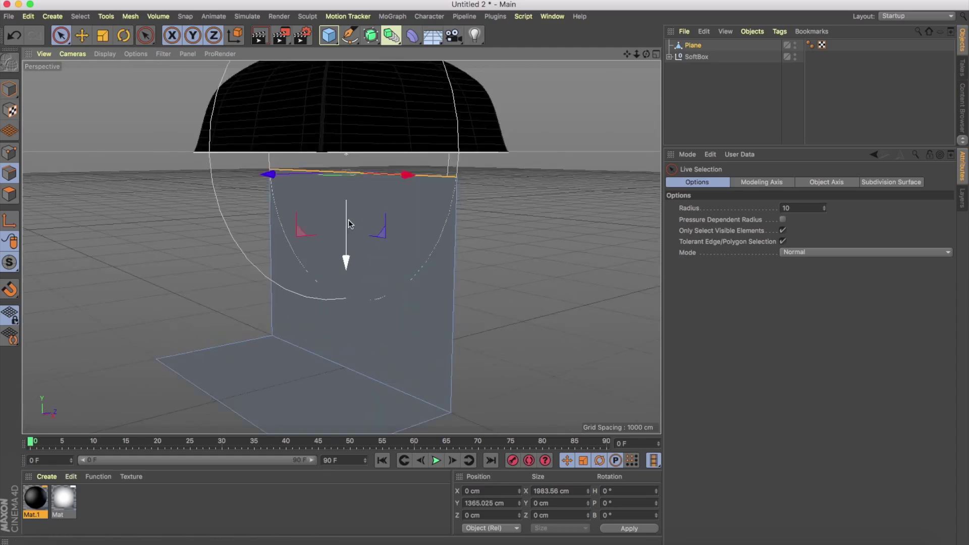
{"action": "left_click", "coordinate": [219, 403]}
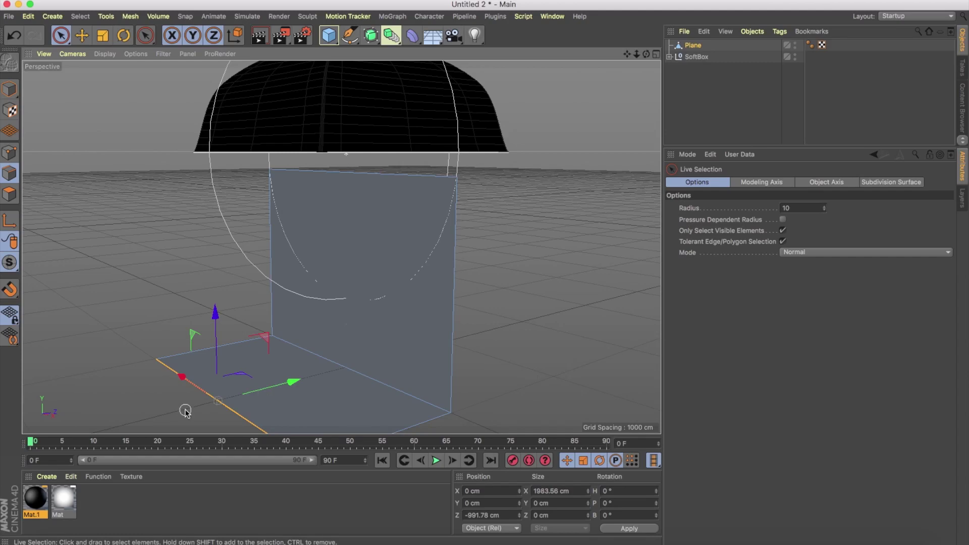
{"action": "left_click_drag", "start_coordinate": [288, 387], "coordinate": [195, 412]}
{"action": "left_click", "coordinate": [346, 370]}
- Bevel the floor-wall corner edge with about 359 cm offset and 10 subdivisions, then shift it along Z
{"action": "right_click", "coordinate": [371, 352]}
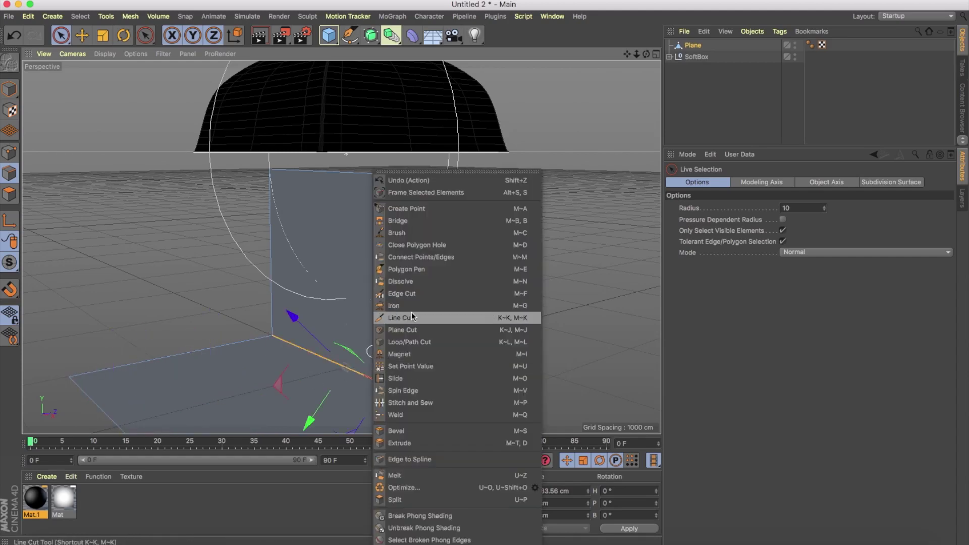
{"action": "left_click", "coordinate": [411, 432]}
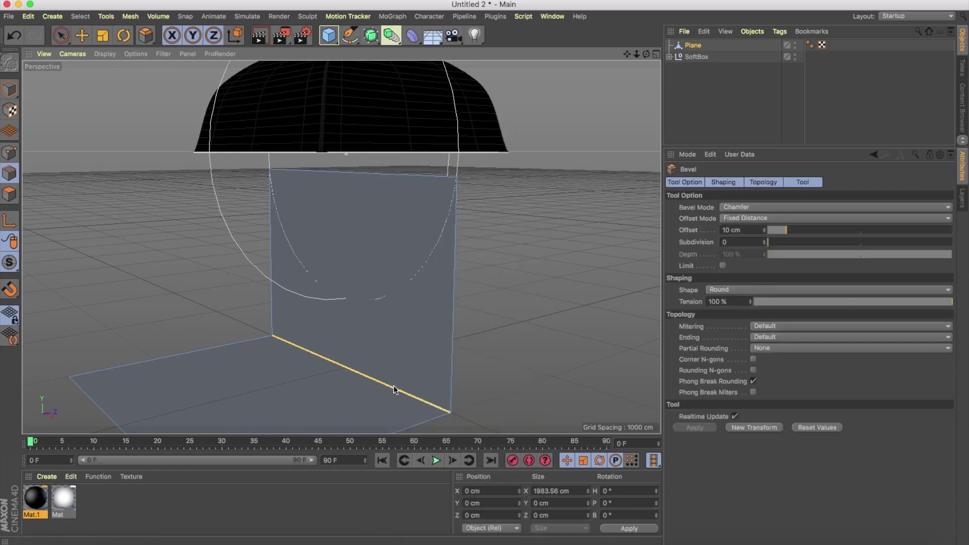
{"action": "left_click_drag", "start_coordinate": [486, 348], "coordinate": [395, 393]}
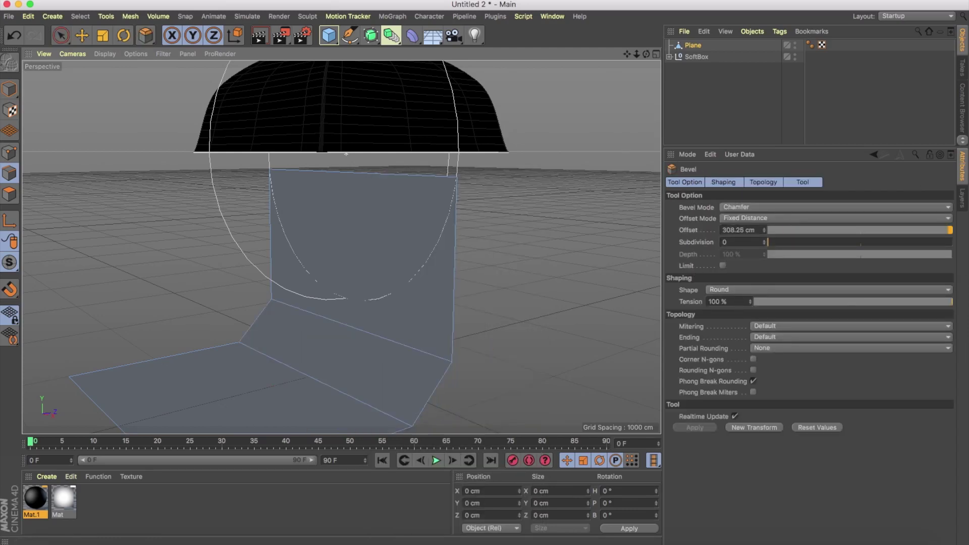
{"action": "left_click_drag", "start_coordinate": [769, 244], "coordinate": [860, 244]}
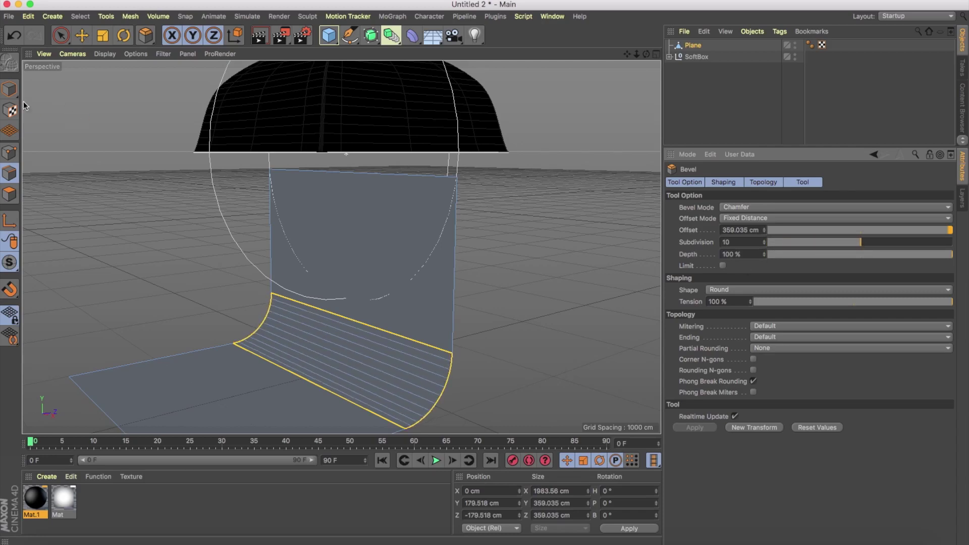
{"action": "left_click", "coordinate": [61, 36]}
{"action": "left_click_drag", "start_coordinate": [390, 357], "coordinate": [441, 352]}
- Apply new material Mat.2 to the backdrop and stretch it along X to 3986.316 cm
{"action": "double_click", "coordinate": [177, 518]}
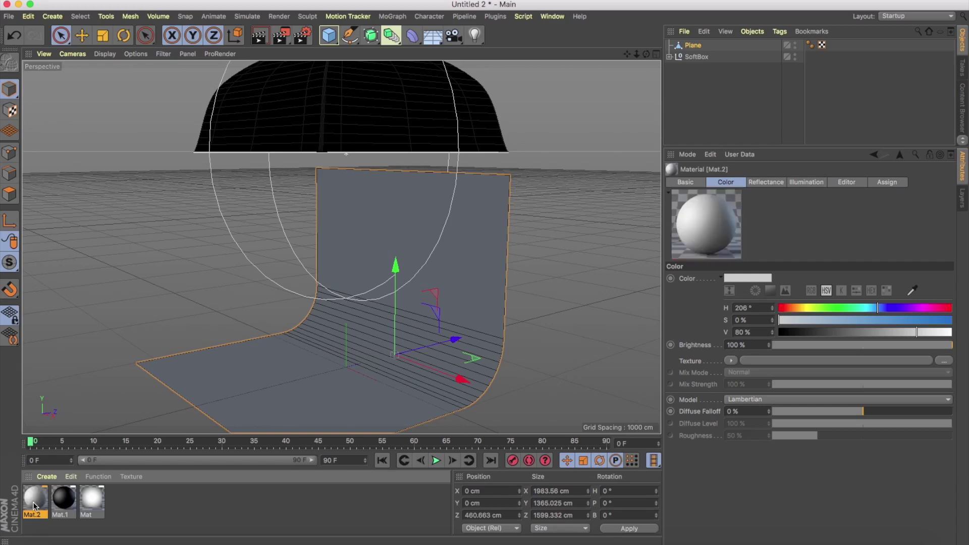
{"action": "mouse_move", "coordinate": [34, 505]}
{"action": "left_mouse_down"}
{"action": "mouse_move", "coordinate": [347, 379]}
{"action": "mouse_move", "coordinate": [460, 356]}
{"action": "mouse_move", "coordinate": [421, 365]}
{"action": "left_mouse_up"}
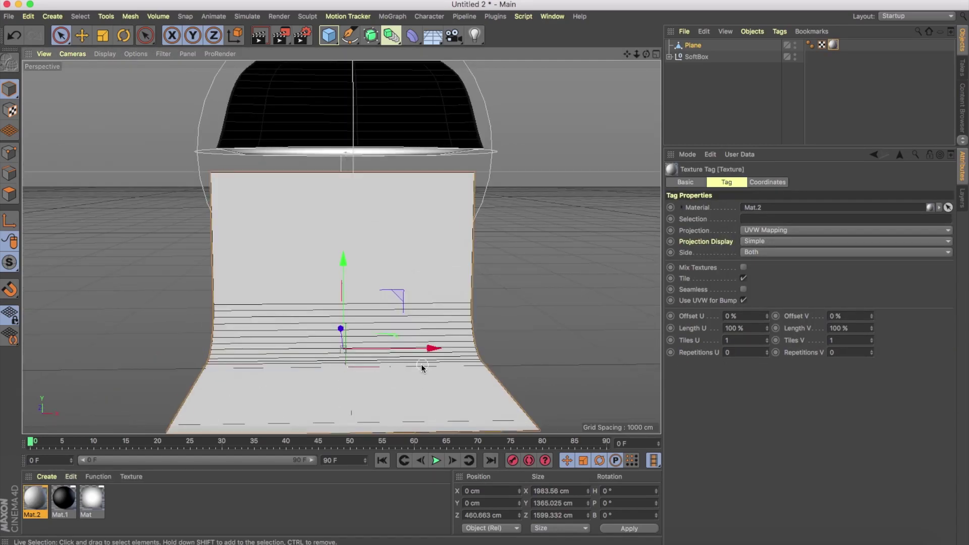
{"action": "key", "text": "t"}
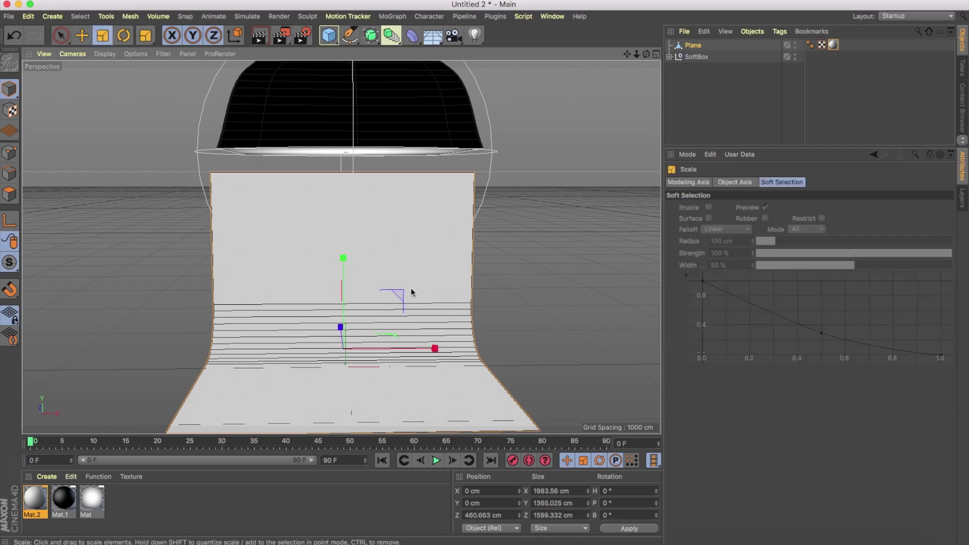
{"action": "left_click_drag", "start_coordinate": [433, 348], "coordinate": [527, 351]}
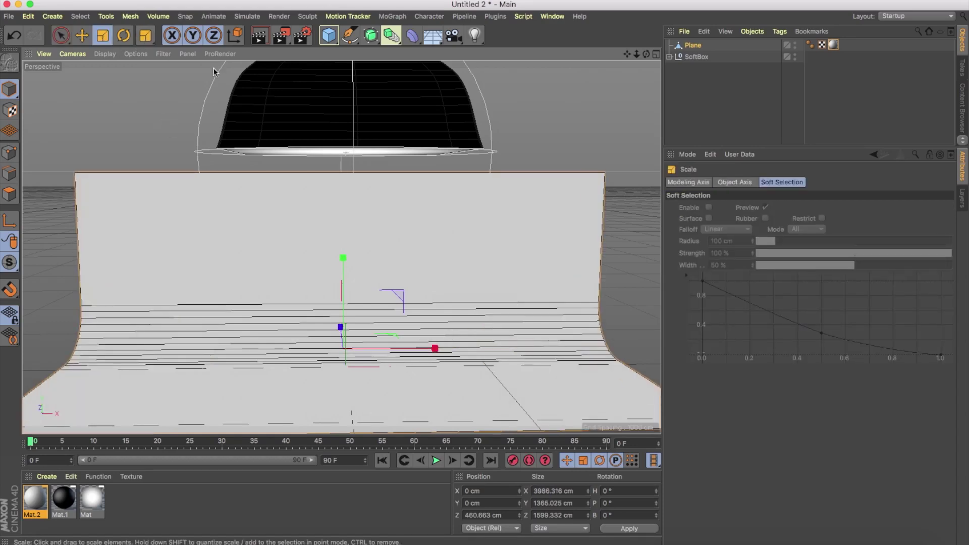
{"action": "left_click", "coordinate": [61, 35]}
{"action": "mouse_move", "coordinate": [282, 323]}
{"action": "left_mouse_down", "text": "alt"}
{"action": "mouse_move", "coordinate": [326, 324]}
{"action": "mouse_move", "coordinate": [315, 323]}
{"action": "left_mouse_up", "text": "alt"}
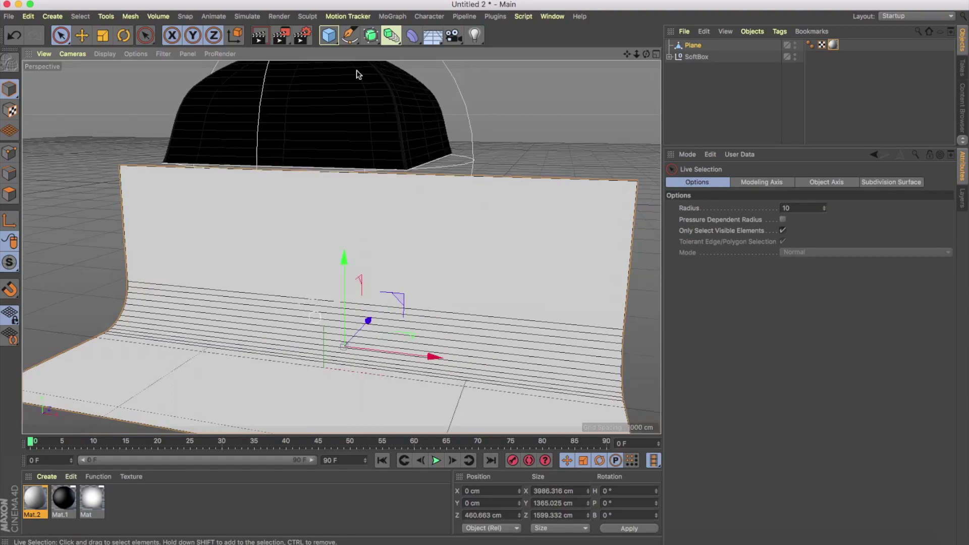
{"action": "left_click", "coordinate": [392, 17]}
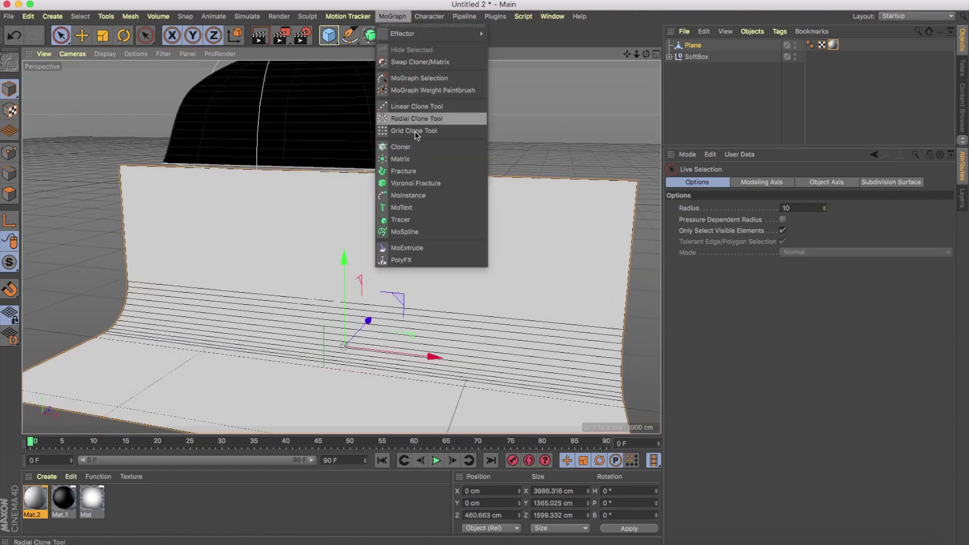
- Add a MoText object with front and back fillet caps, 3 steps and 2 cm radius
{"action": "left_click", "coordinate": [411, 207]}
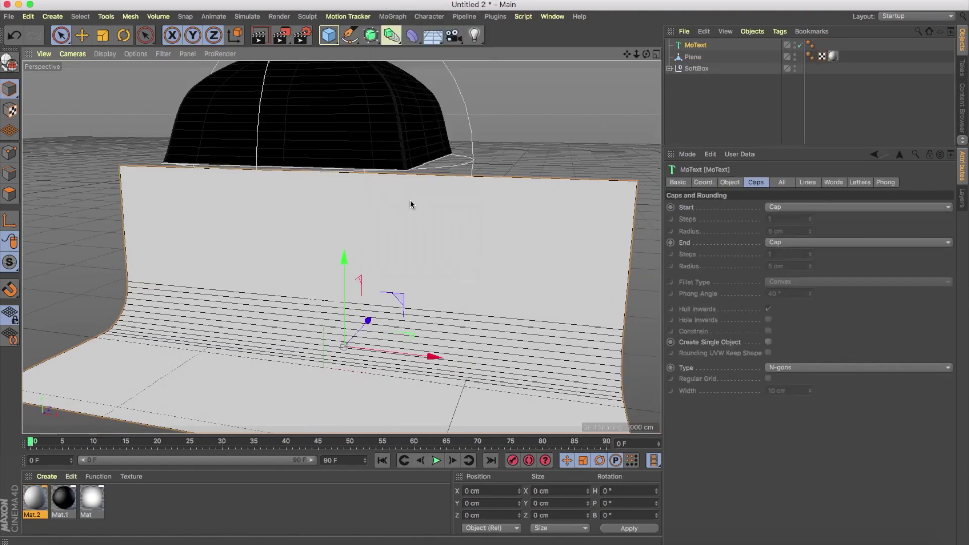
{"action": "left_click", "coordinate": [791, 208]}
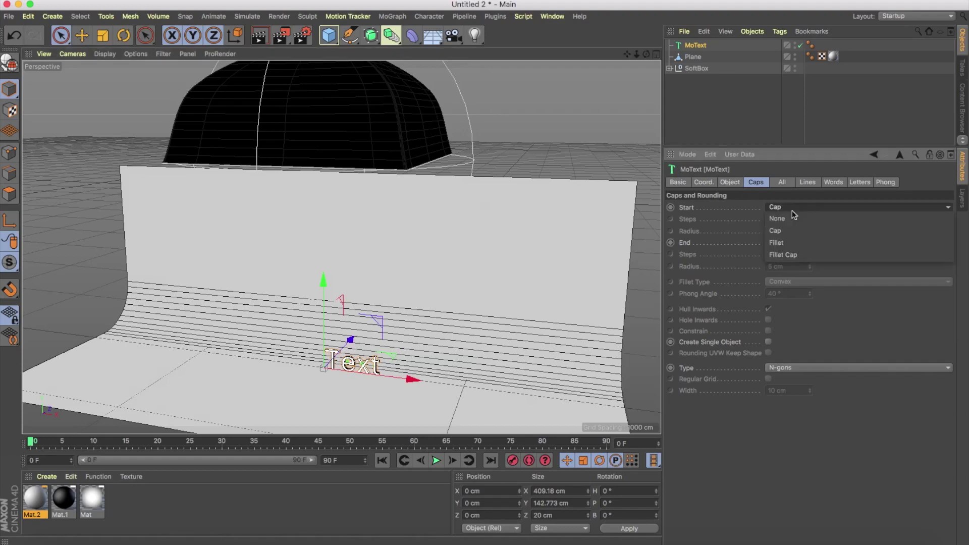
{"action": "left_click", "coordinate": [795, 251]}
{"action": "left_click", "coordinate": [793, 244]}
{"action": "left_click", "coordinate": [796, 291]}
{"action": "left_click", "coordinate": [810, 218]}
{"action": "left_click", "coordinate": [810, 218]}
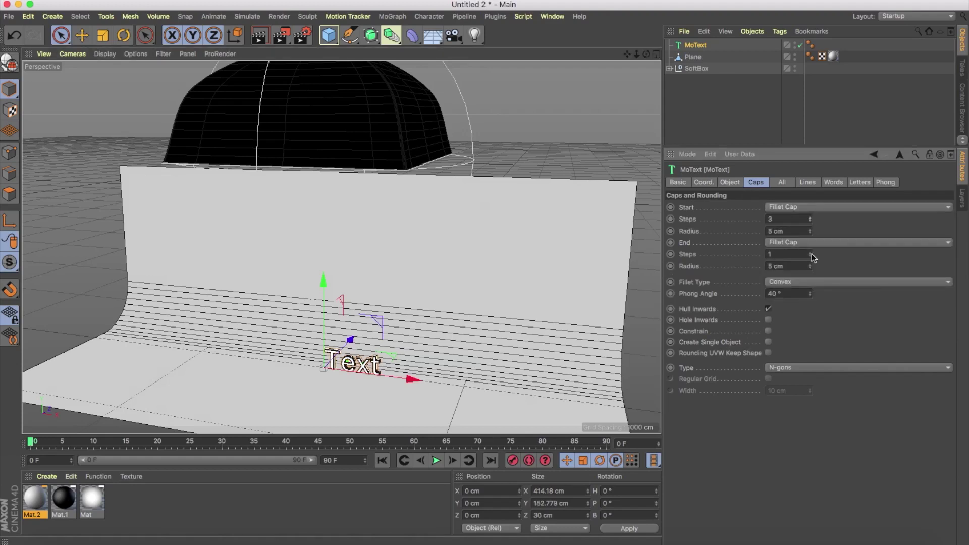
{"action": "left_click", "coordinate": [810, 268]}
{"action": "left_click_drag", "start_coordinate": [810, 233], "coordinate": [804, 233]}
- Set the text to 'SoftBox', centre-aligned, in the Nulshock font
{"action": "left_click", "coordinate": [732, 183]}
{"action": "left_click_drag", "start_coordinate": [738, 242], "coordinate": [656, 239]}
{"action": "type", "text": "SoftBox"}
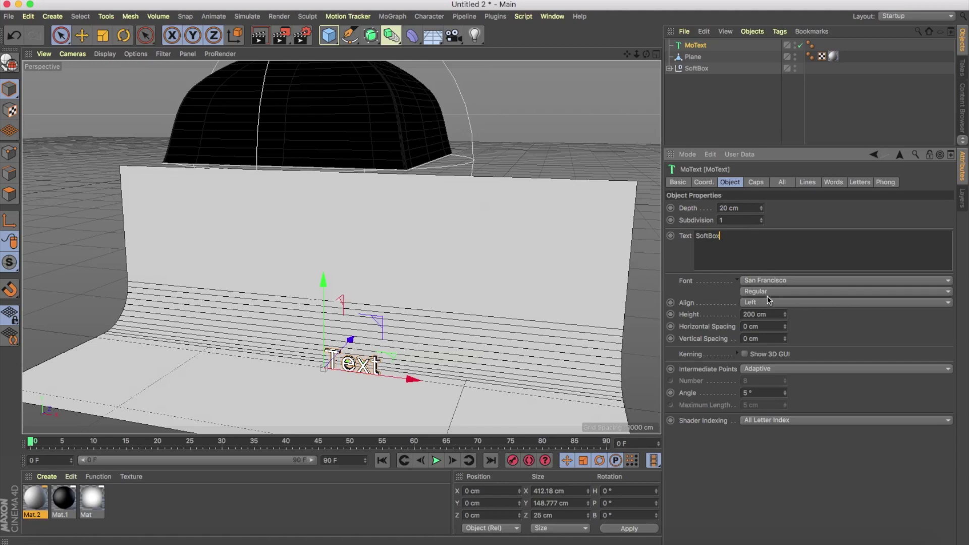
{"action": "left_click", "coordinate": [767, 297]}
{"action": "left_click", "coordinate": [769, 301]}
{"action": "left_click", "coordinate": [775, 327]}
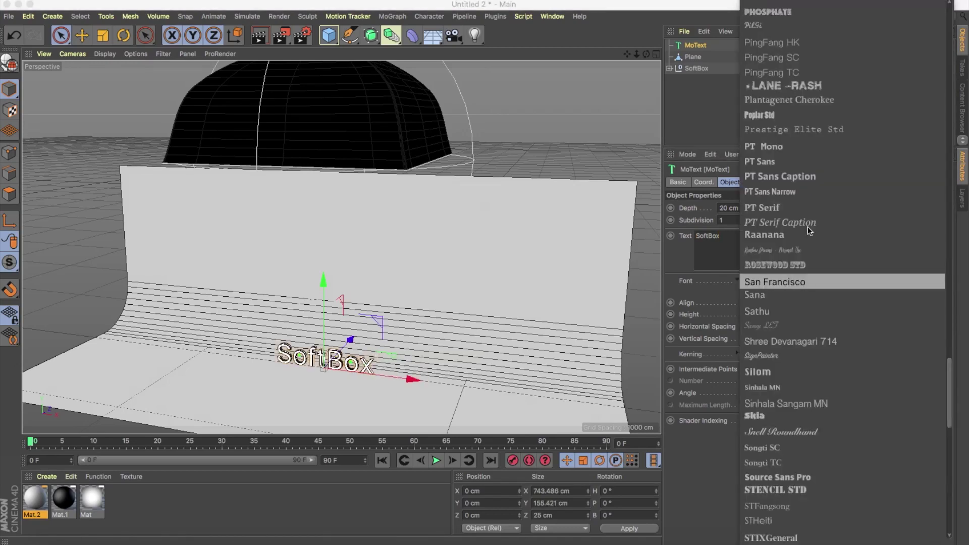
{"action": "scroll", "coordinate": [810, 274], "scroll_direction": "up", "scroll_amount": 10}
{"action": "scroll", "coordinate": [811, 274], "scroll_direction": "up", "scroll_amount": 2}
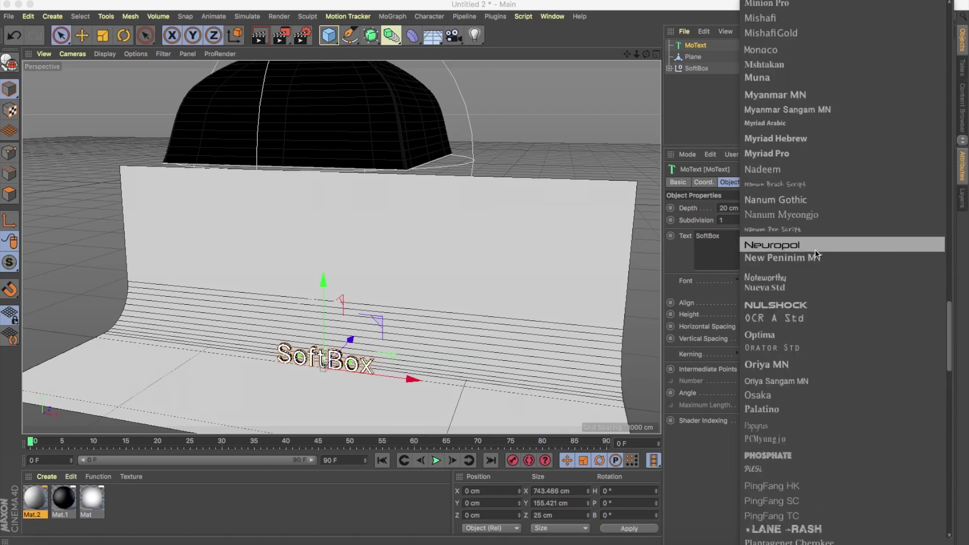
{"action": "left_click", "coordinate": [792, 302]}
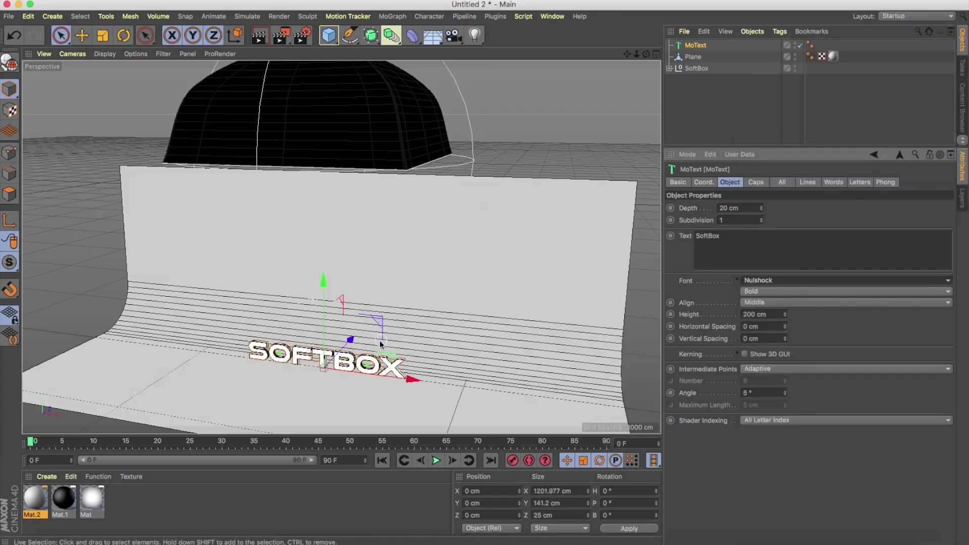
- Move the text forward on Z and give it a 59 cm extrusion depth
{"action": "left_click_drag", "start_coordinate": [350, 339], "coordinate": [343, 350]}
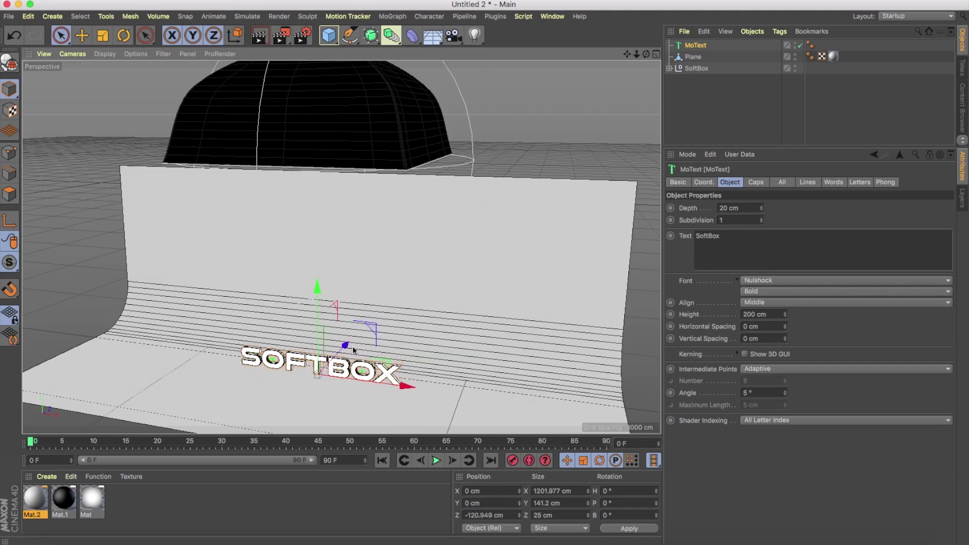
{"action": "left_click_drag", "start_coordinate": [761, 208], "coordinate": [761, 192]}
{"action": "mouse_move", "coordinate": [387, 229]}
{"action": "left_mouse_down", "text": "alt"}
{"action": "mouse_move", "coordinate": [380, 207]}
{"action": "mouse_move", "coordinate": [222, 275]}
{"action": "left_mouse_up", "text": "alt"}
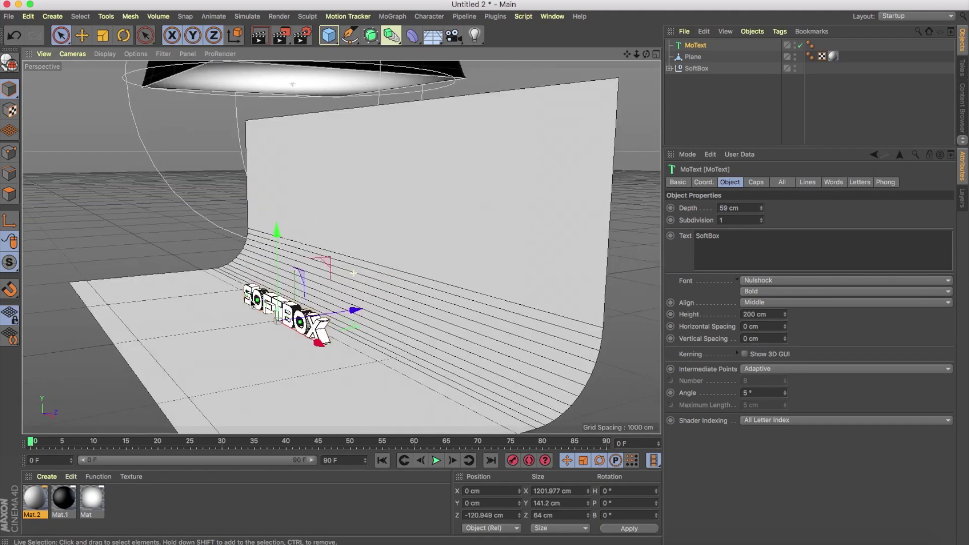
{"action": "double_click", "coordinate": [208, 508]}
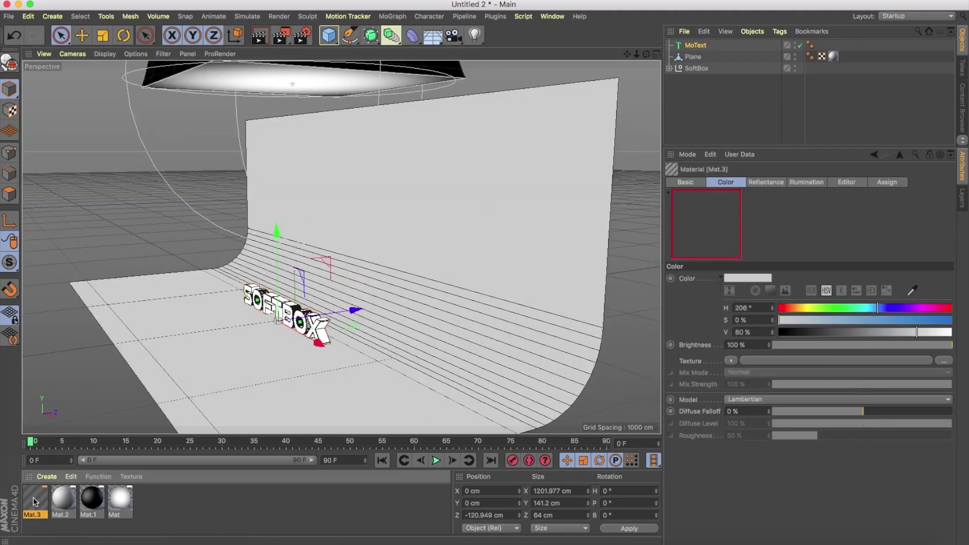
- Make the new material dark blue with a legacy reflection layer at about 12%
{"action": "double_click", "coordinate": [35, 501]}
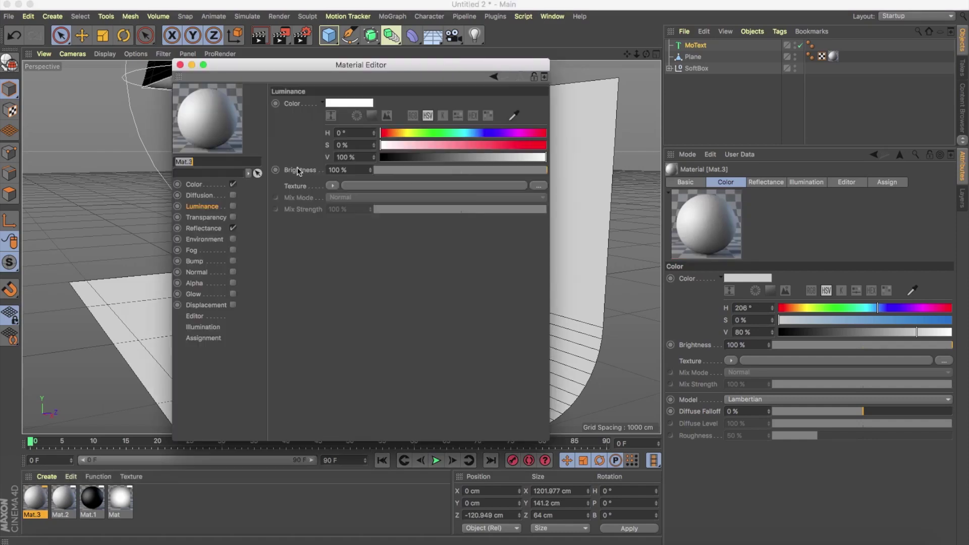
{"action": "left_click", "coordinate": [211, 187]}
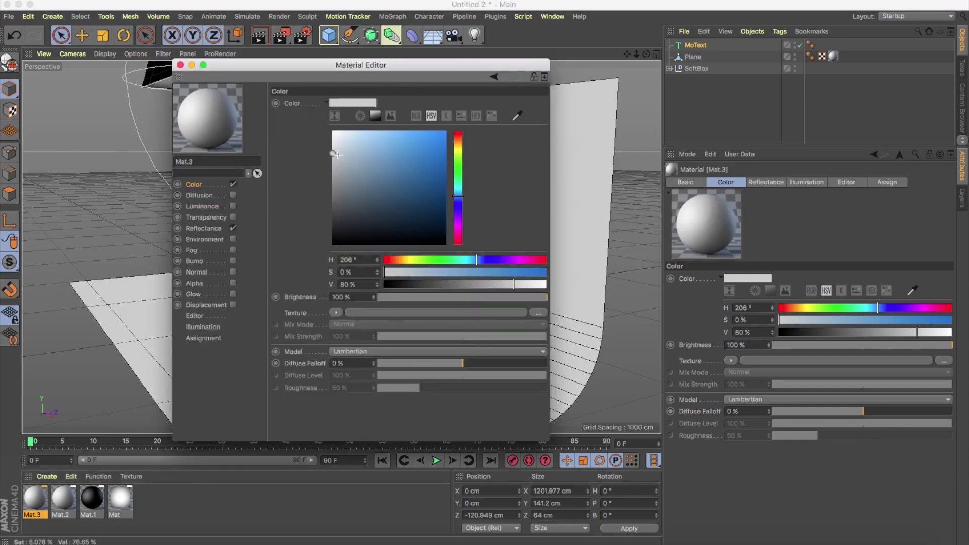
{"action": "left_click", "coordinate": [372, 203]}
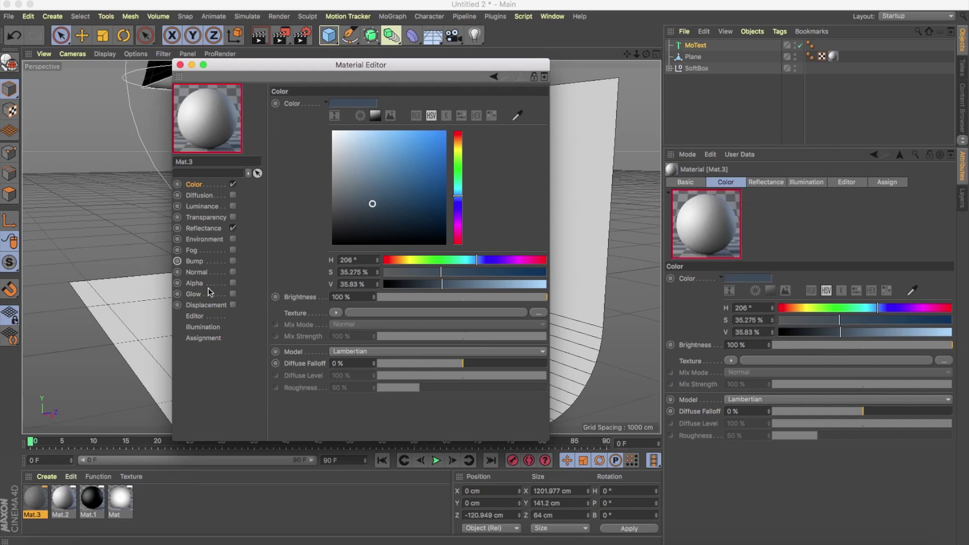
{"action": "left_click", "coordinate": [204, 228]}
{"action": "left_click", "coordinate": [294, 131]}
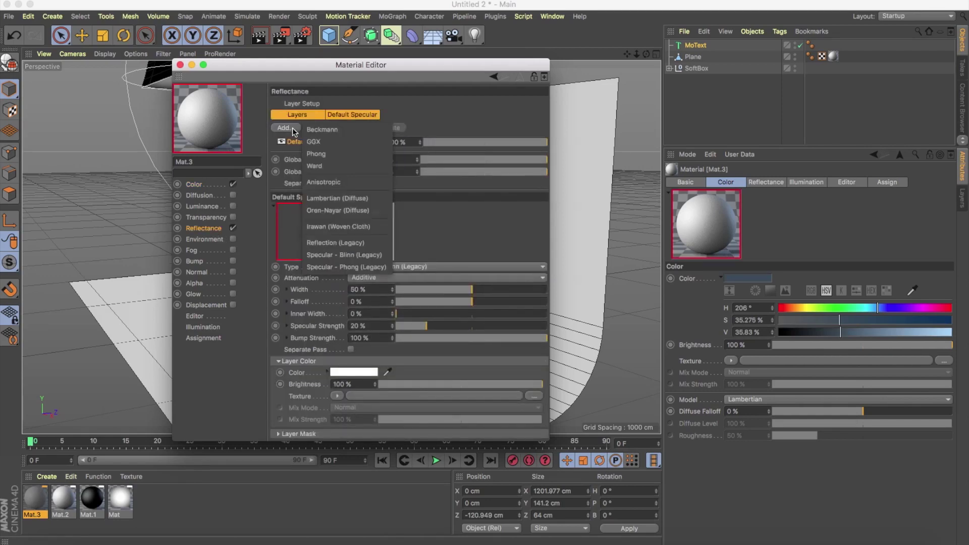
{"action": "left_click", "coordinate": [328, 241]}
{"action": "left_click_drag", "start_coordinate": [446, 142], "coordinate": [437, 144]}
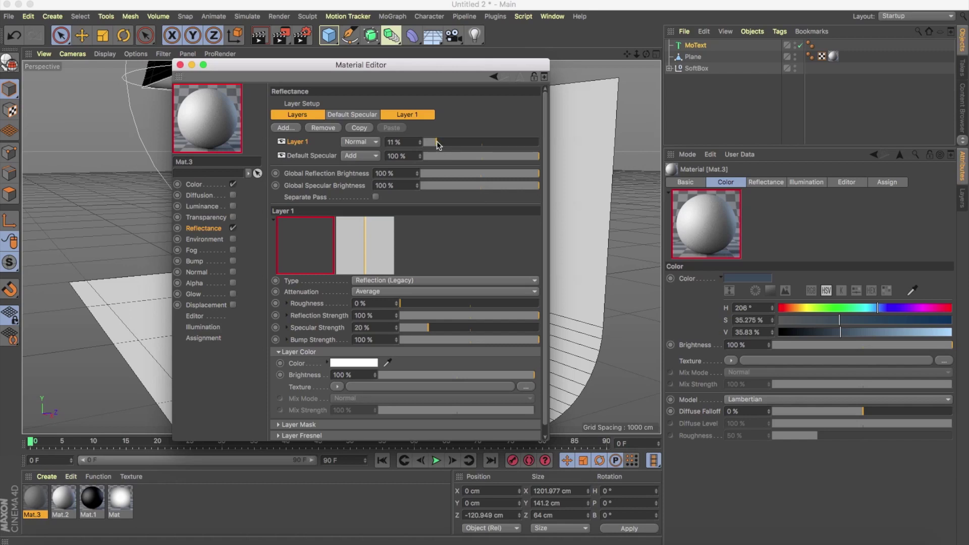
{"action": "left_click", "coordinate": [180, 64]}
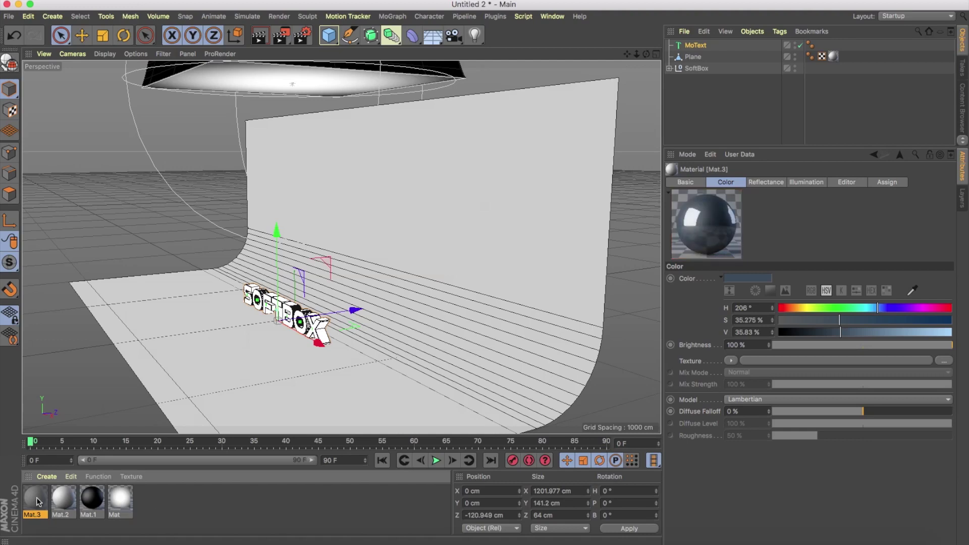
- Apply the dark blue reflective material to the SOFTBOX text
{"action": "left_click_drag", "start_coordinate": [37, 503], "coordinate": [318, 332]}
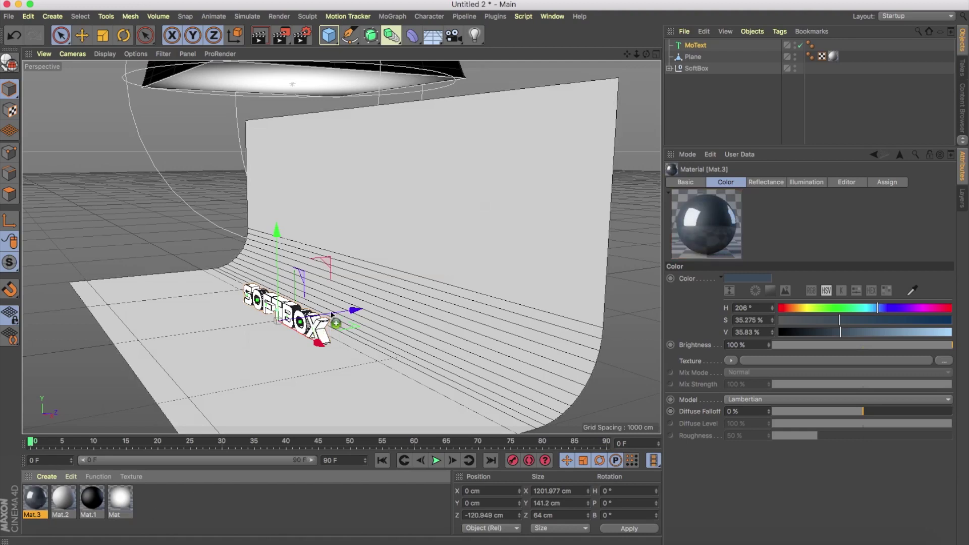
{"action": "mouse_move", "coordinate": [318, 332]}
{"action": "left_mouse_down"}
{"action": "mouse_move", "coordinate": [689, 48]}
{"action": "mouse_move", "coordinate": [313, 396]}
{"action": "mouse_move", "coordinate": [313, 359]}
{"action": "mouse_move", "coordinate": [398, 377]}
{"action": "mouse_move", "coordinate": [353, 363]}
{"action": "left_mouse_up"}
{"action": "scroll", "coordinate": [397, 377], "scroll_direction": "down", "scroll_amount": 5}
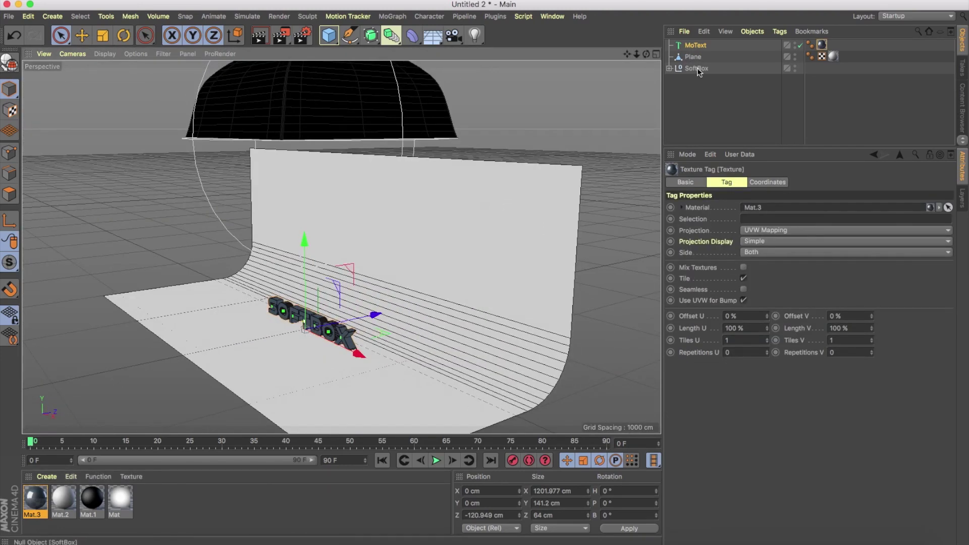
{"action": "left_click", "coordinate": [695, 68]}
- Move the SoftBox rig back, right and lower, and scale it to about 120%
{"action": "key", "text": "o"}
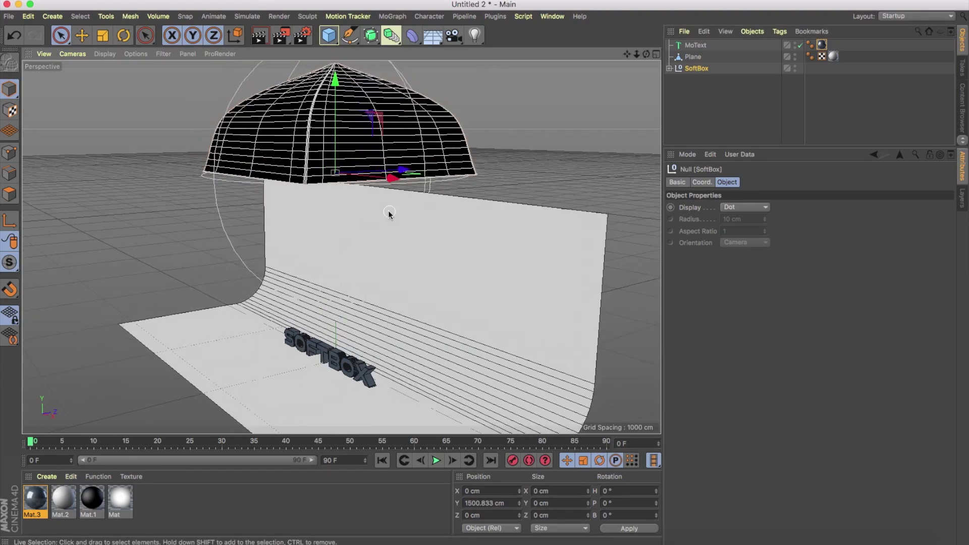
{"action": "mouse_move", "coordinate": [401, 173]}
{"action": "left_mouse_down"}
{"action": "mouse_move", "coordinate": [337, 183]}
{"action": "mouse_move", "coordinate": [352, 232]}
{"action": "mouse_move", "coordinate": [392, 218]}
{"action": "left_mouse_up"}
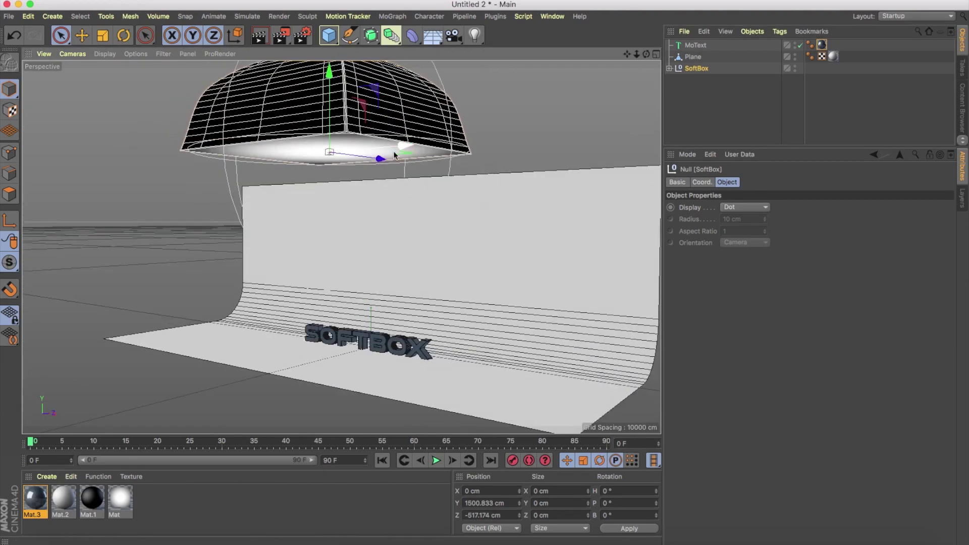
{"action": "left_click_drag", "start_coordinate": [396, 150], "coordinate": [437, 161]}
{"action": "left_click_drag", "start_coordinate": [367, 96], "coordinate": [370, 125]}
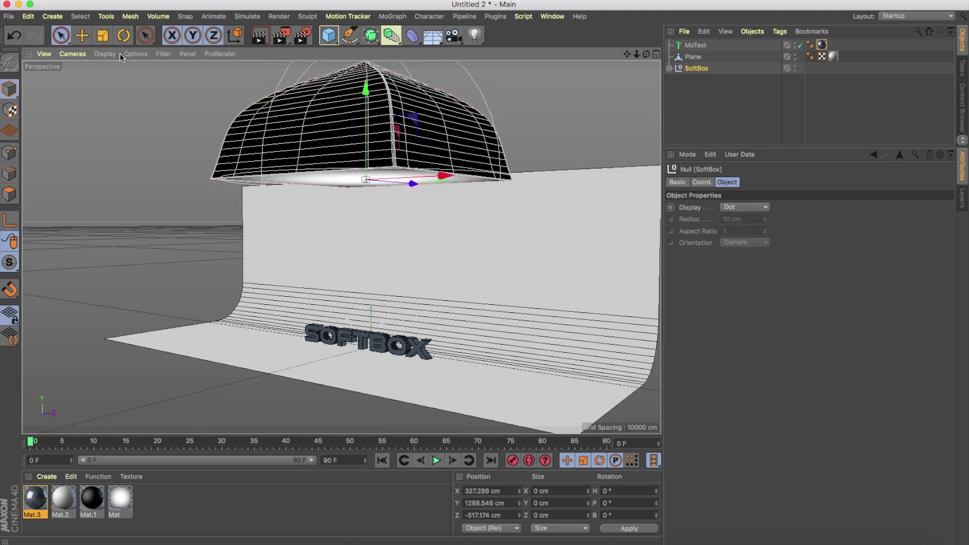
{"action": "key", "text": "t"}
{"action": "mouse_move", "coordinate": [444, 237]}
{"action": "left_mouse_down"}
{"action": "mouse_move", "coordinate": [577, 263]}
{"action": "mouse_move", "coordinate": [571, 277]}
{"action": "left_mouse_up"}
- Tilt the SoftBox forward toward the text to 33.522° pitch, adjusting it in the side view
{"action": "scroll", "coordinate": [492, 310], "scroll_direction": "up", "scroll_amount": 3}
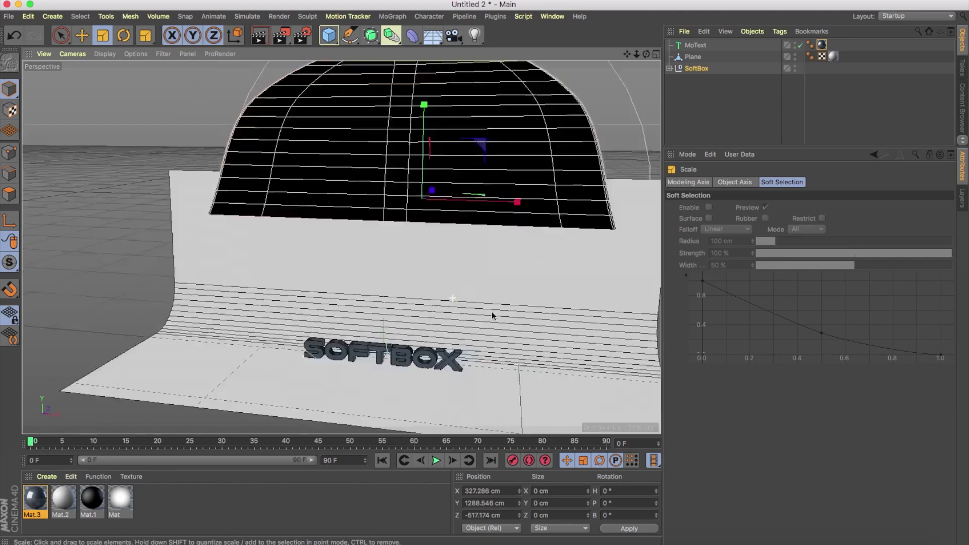
{"action": "scroll", "coordinate": [491, 311], "scroll_direction": "down", "scroll_amount": 2}
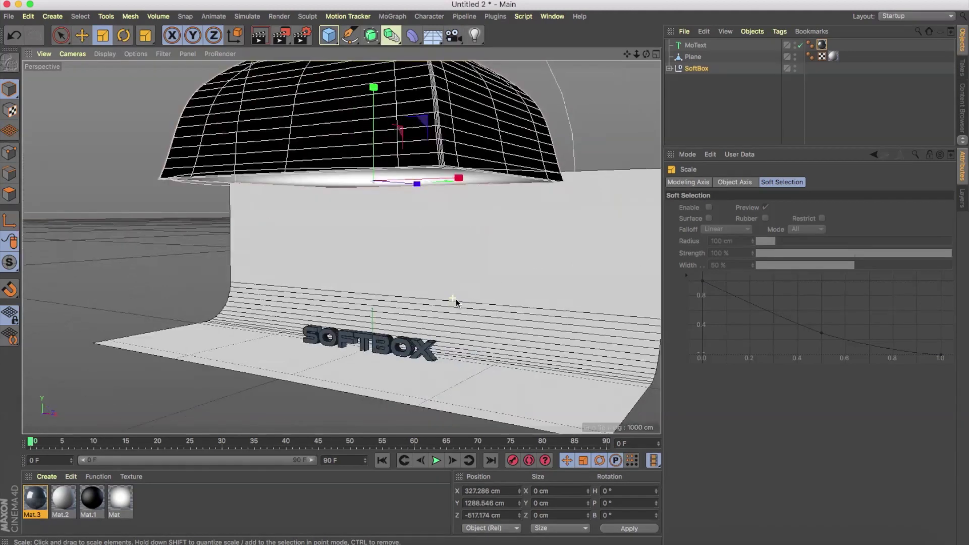
{"action": "left_click", "coordinate": [123, 35]}
{"action": "left_click_drag", "start_coordinate": [342, 153], "coordinate": [307, 156]}
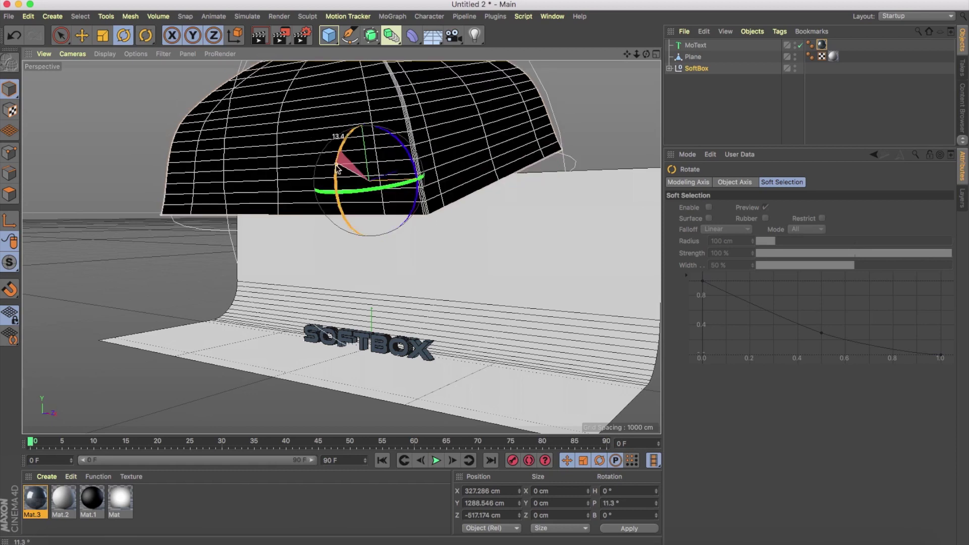
{"action": "middle_click", "coordinate": [305, 160]}
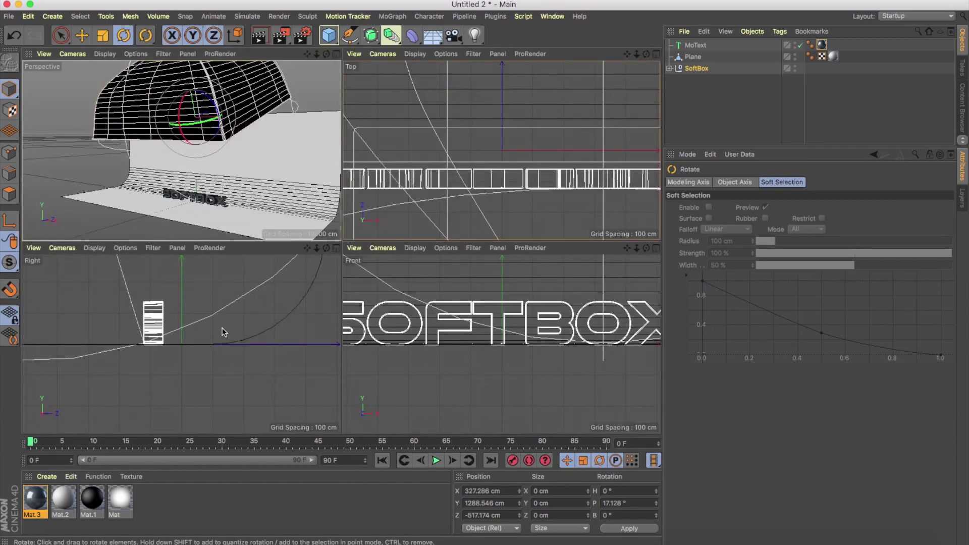
{"action": "scroll", "coordinate": [207, 379], "scroll_direction": "up", "scroll_amount": 2}
{"action": "scroll", "coordinate": [191, 368], "scroll_direction": "up", "scroll_amount": 2}
{"action": "scroll", "coordinate": [155, 386], "scroll_direction": "up", "scroll_amount": 2}
{"action": "middle_click_drag", "start_coordinate": [206, 297], "coordinate": [170, 341], "text": "alt"}
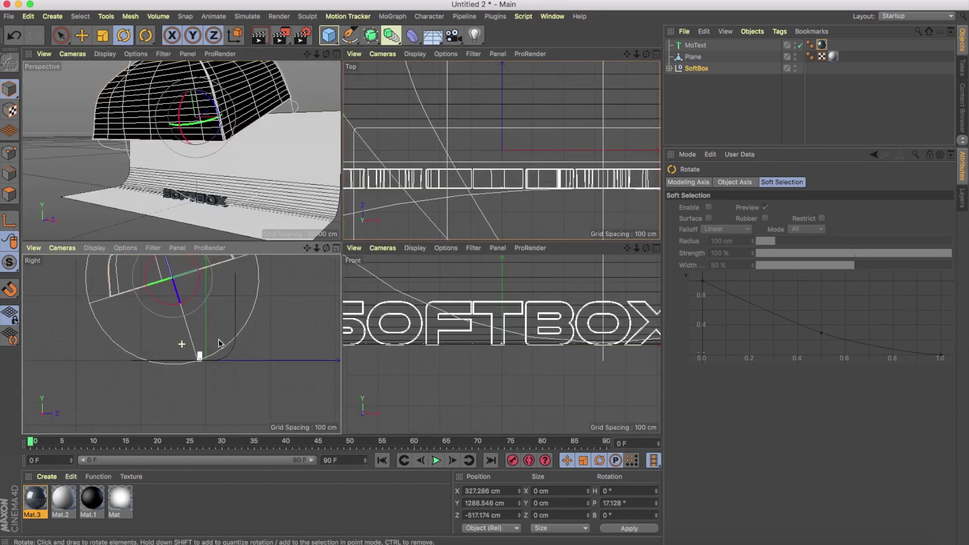
{"action": "left_click_drag", "start_coordinate": [162, 323], "coordinate": [167, 303]}
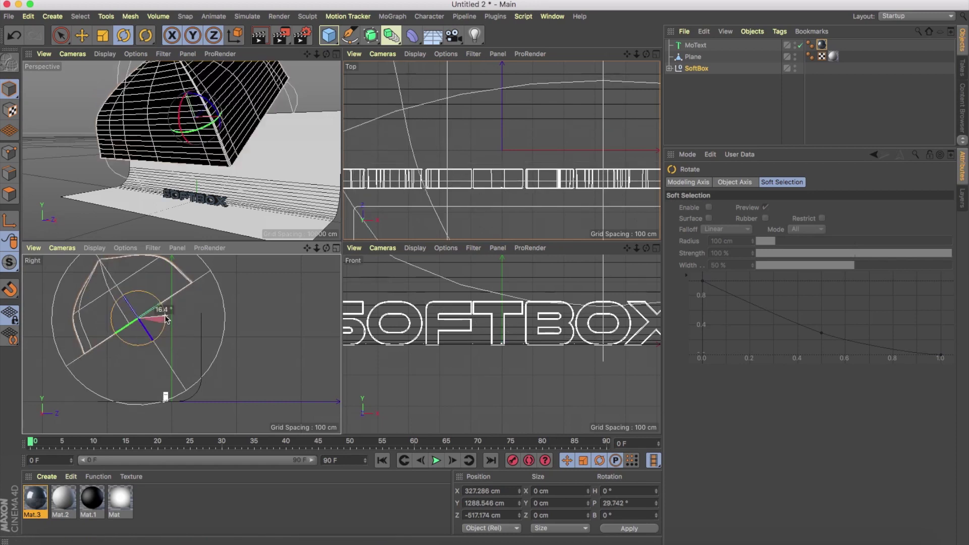
{"action": "key", "text": "space"}
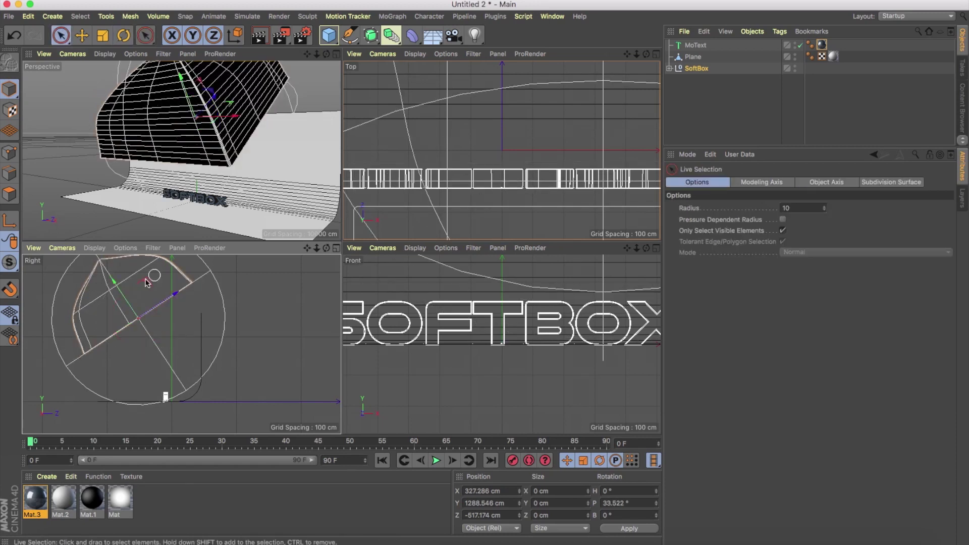
{"action": "mouse_move", "coordinate": [147, 286]}
{"action": "left_mouse_down"}
{"action": "mouse_move", "coordinate": [116, 282]}
{"action": "mouse_move", "coordinate": [124, 285]}
{"action": "left_mouse_up"}
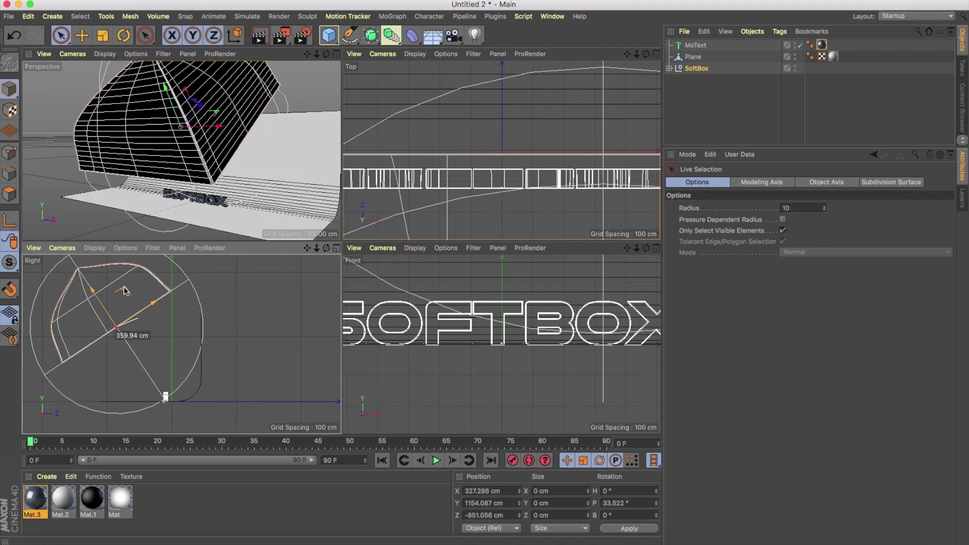
- Bring the perspective camera close and level with the SOFTBOX text
{"action": "scroll", "coordinate": [210, 214], "scroll_direction": "up", "scroll_amount": 5}
{"action": "mouse_move", "coordinate": [210, 213]}
{"action": "left_mouse_down", "text": "alt"}
{"action": "mouse_move", "coordinate": [247, 130]}
{"action": "mouse_move", "coordinate": [234, 142]}
{"action": "mouse_move", "coordinate": [240, 136]}
{"action": "left_mouse_up", "text": "alt"}
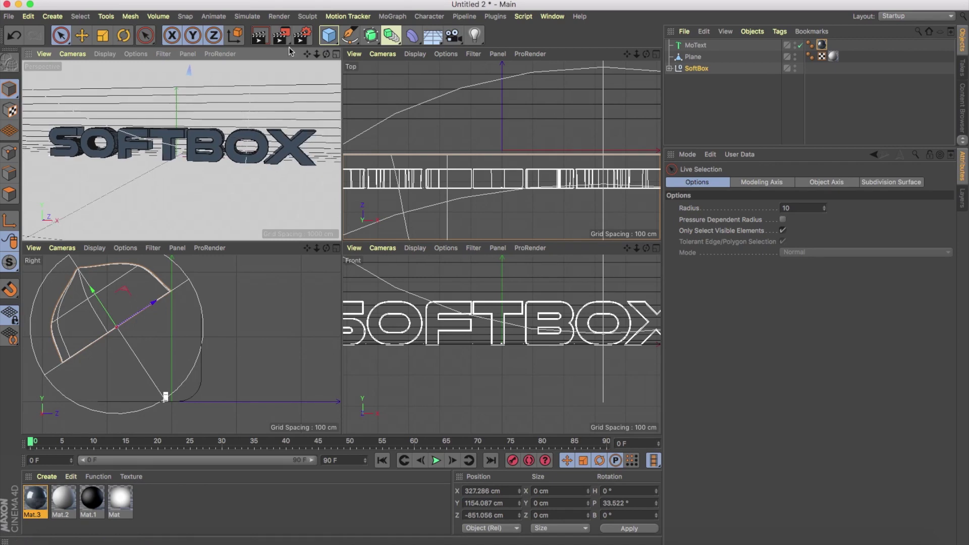
{"action": "left_click_drag", "start_coordinate": [303, 35], "coordinate": [357, 50]}
- Region-render the text, lower the SoftBox to Y 804.129, Z -558.007 cm, and re-render
{"action": "left_click", "coordinate": [357, 51]}
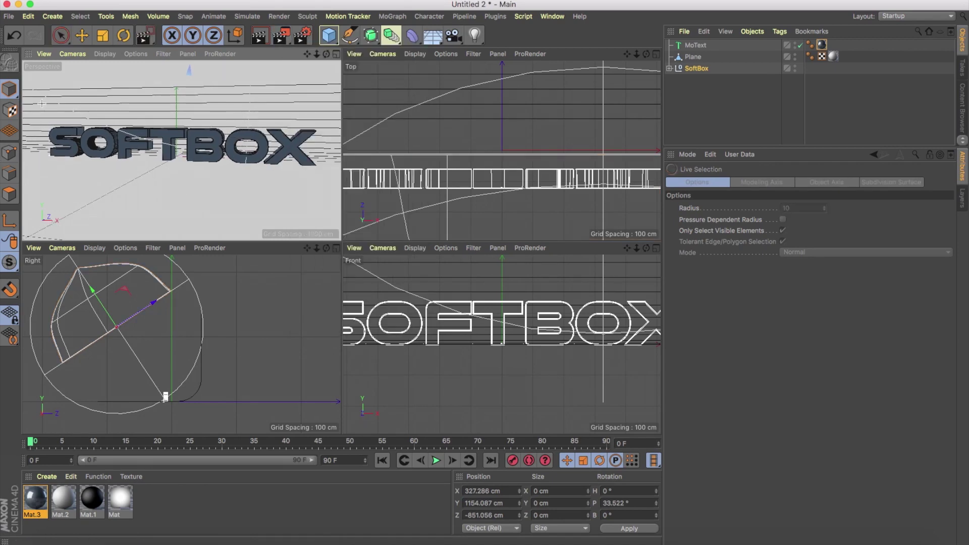
{"action": "left_click_drag", "start_coordinate": [42, 103], "coordinate": [339, 166]}
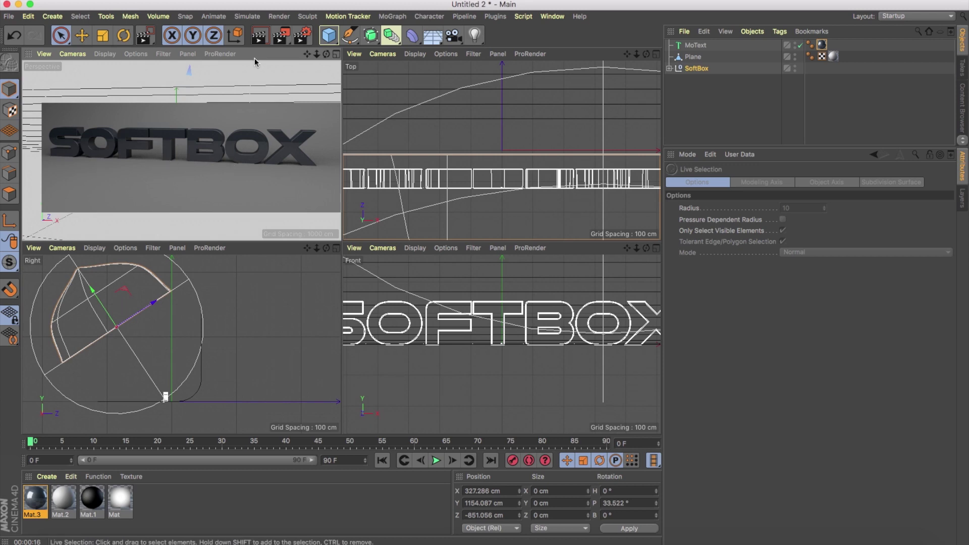
{"action": "left_click_drag", "start_coordinate": [125, 294], "coordinate": [143, 315]}
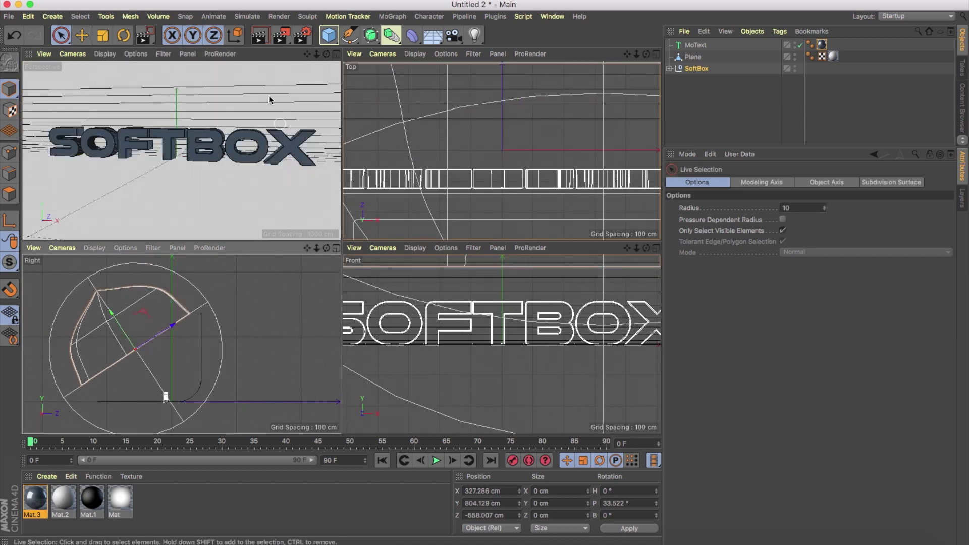
{"action": "left_click", "coordinate": [282, 35]}
{"action": "left_click", "coordinate": [323, 56]}
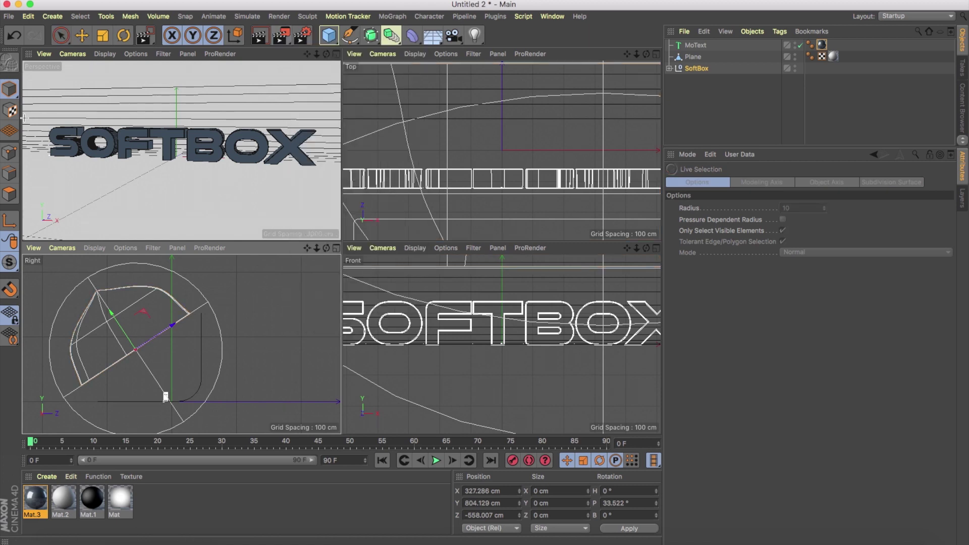
{"action": "left_click_drag", "start_coordinate": [32, 93], "coordinate": [354, 216]}
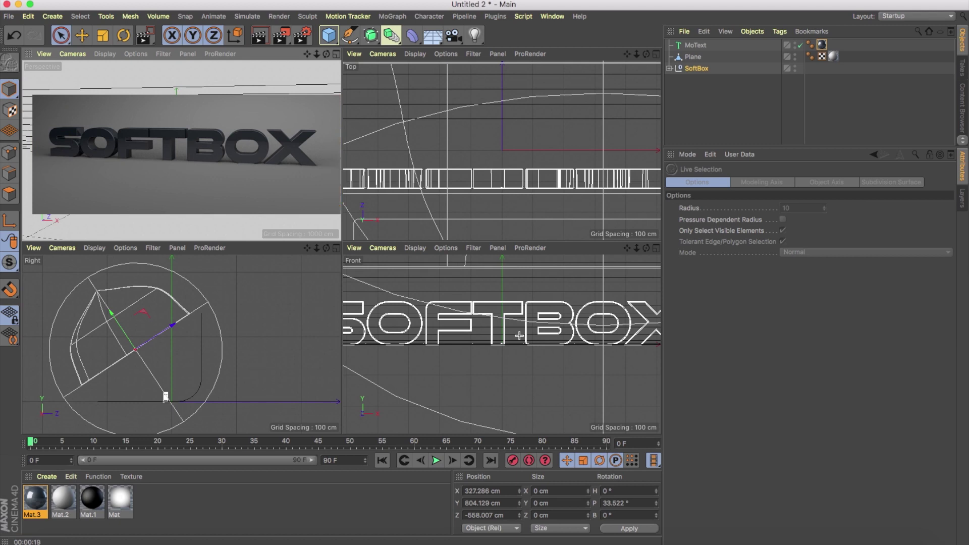
{"action": "left_click", "coordinate": [378, 199]}
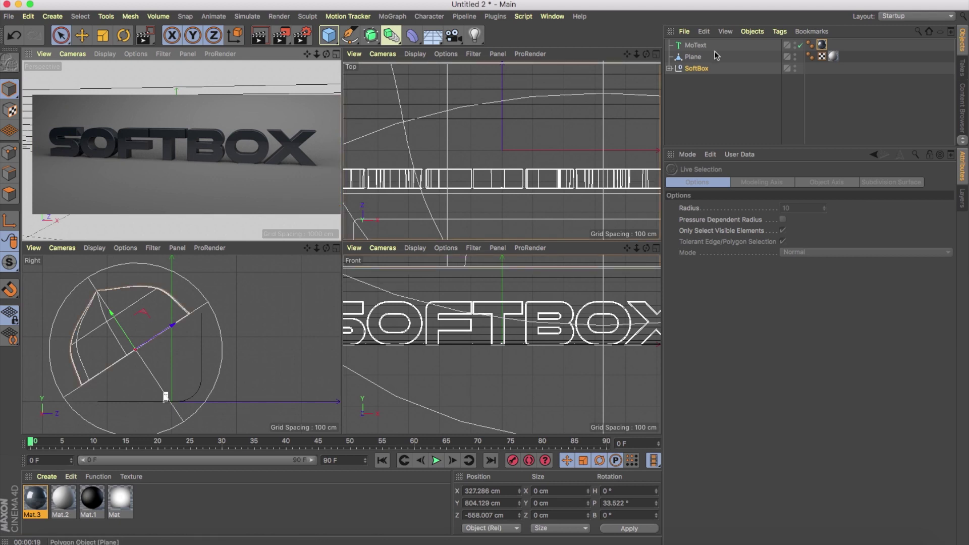
{"action": "left_click", "coordinate": [669, 68]}
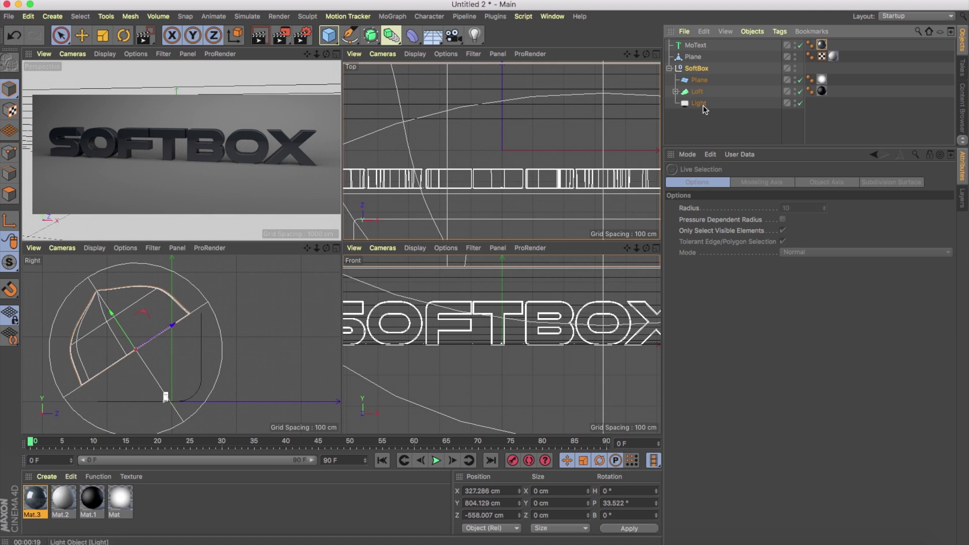
- Raise the softbox Light's intensity to 115% and test-render the perspective view
{"action": "left_click", "coordinate": [700, 106]}
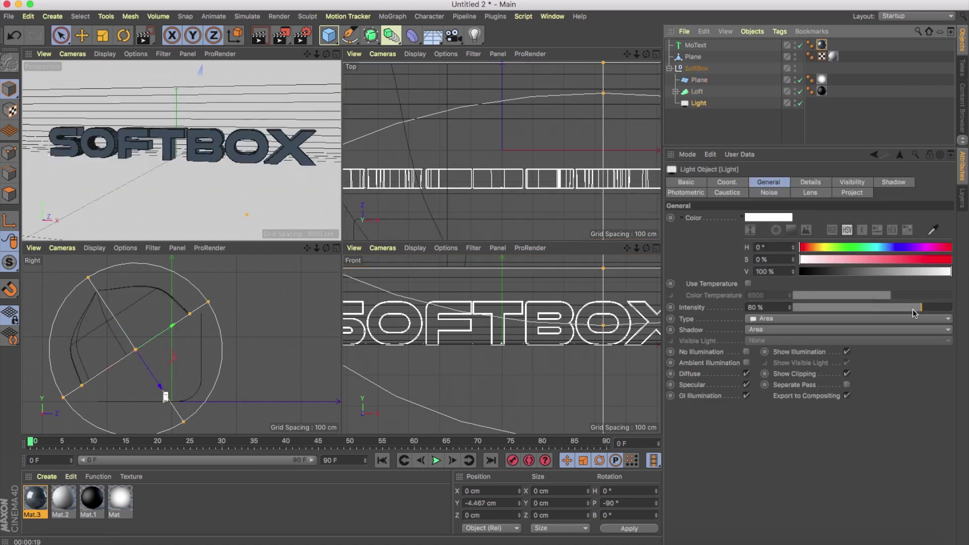
{"action": "left_click", "coordinate": [918, 308]}
{"action": "left_click_drag", "start_coordinate": [964, 312], "coordinate": [967, 311]}
{"action": "left_click", "coordinate": [772, 307]}
{"action": "type", "text": "1"}
{"action": "key", "text": "Return"}
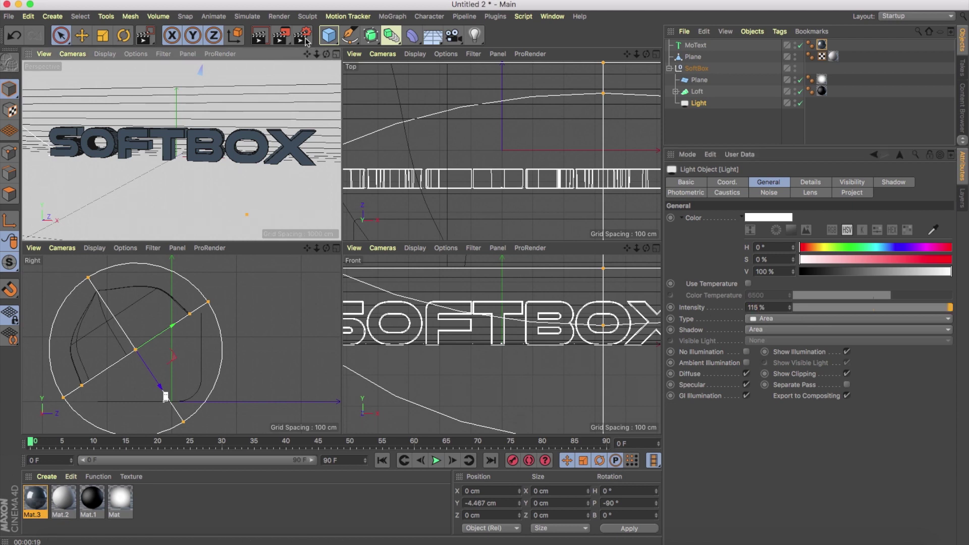
{"action": "left_click", "coordinate": [268, 36]}
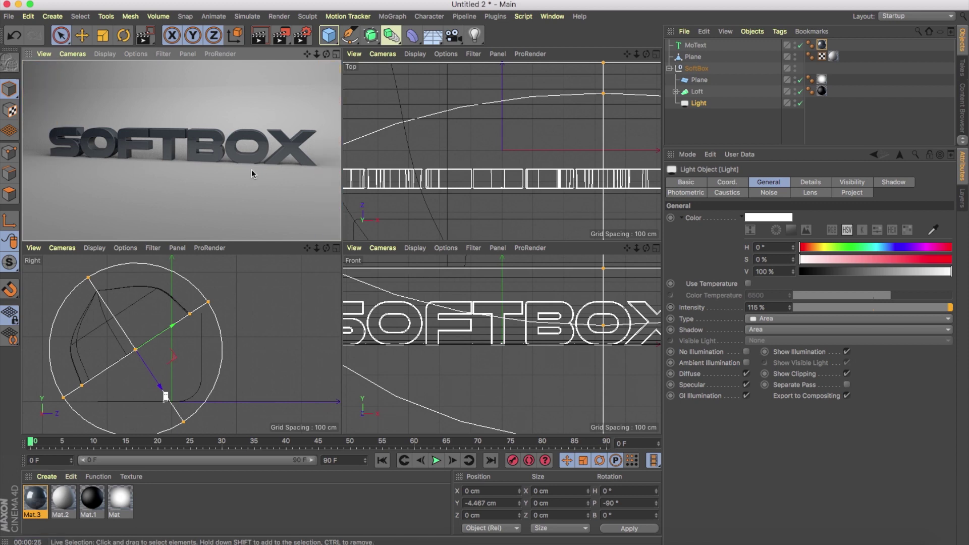
- Set the Light's intensity back to 100% and its shadow to None
{"action": "double_click", "coordinate": [778, 308]}
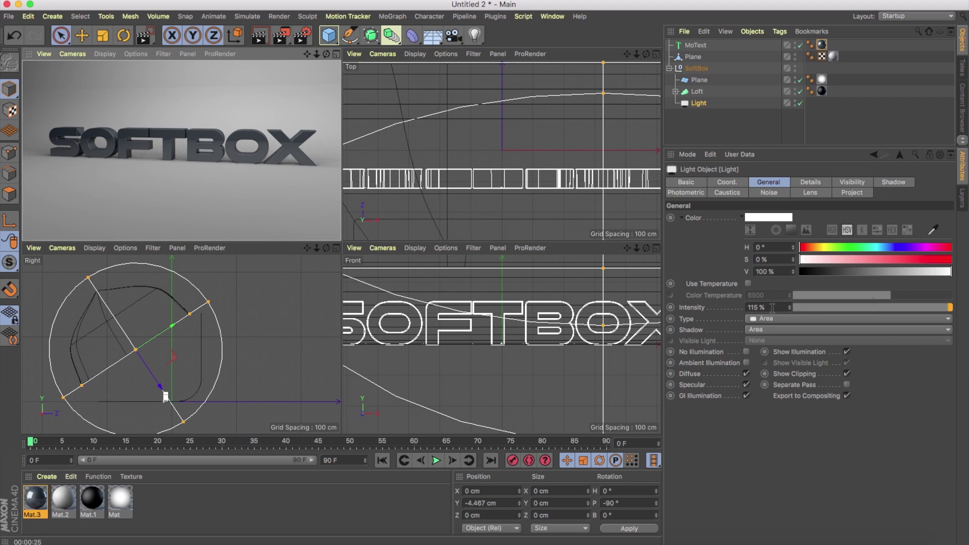
{"action": "type", "text": "100"}
{"action": "key", "text": "Return"}
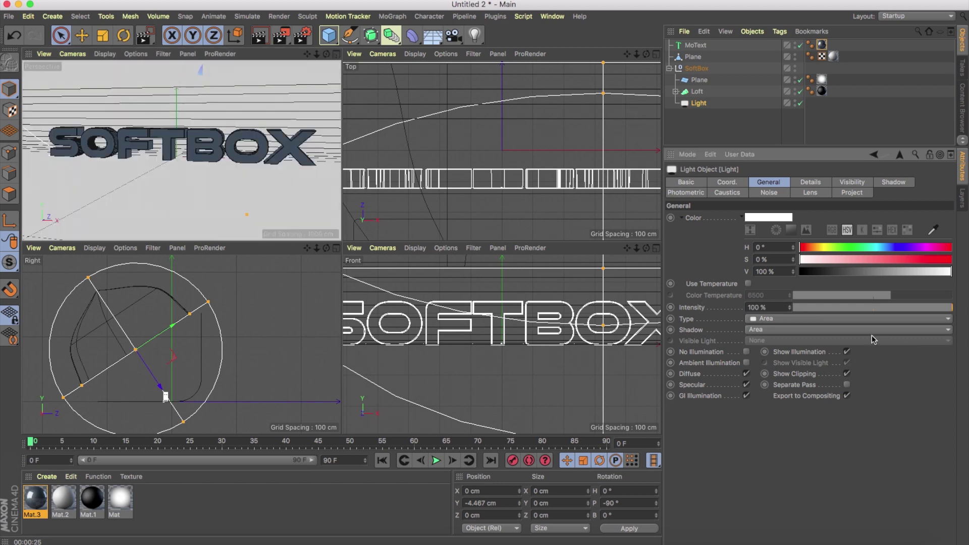
{"action": "left_click", "coordinate": [828, 332]}
{"action": "left_click", "coordinate": [828, 346]}
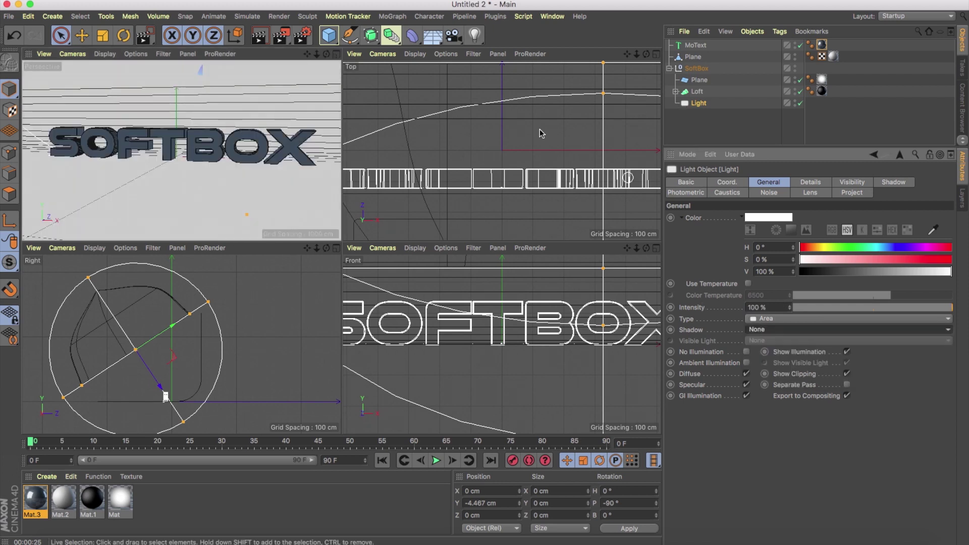
- Add Ambient Occlusion and Global Illumination effects in Render Settings
{"action": "left_click", "coordinate": [303, 36]}
{"action": "left_click_drag", "start_coordinate": [396, 38], "coordinate": [470, 67]}
{"action": "left_click", "coordinate": [425, 260]}
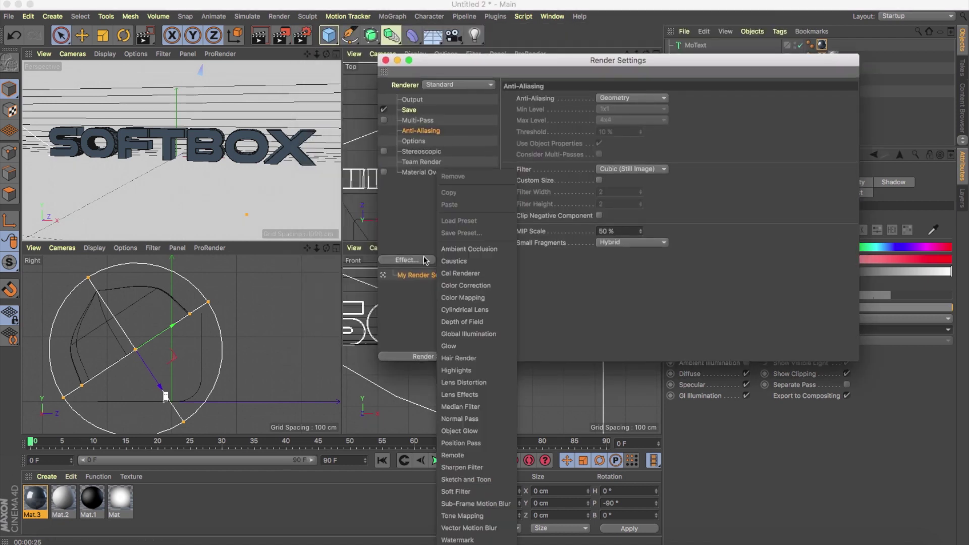
{"action": "left_click", "coordinate": [470, 249]}
{"action": "left_click", "coordinate": [407, 260]}
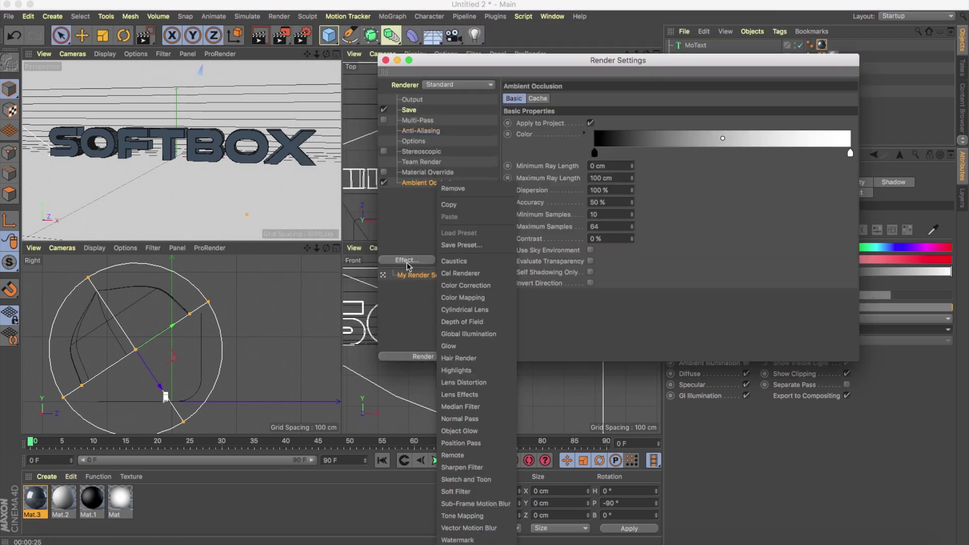
{"action": "left_click", "coordinate": [482, 335]}
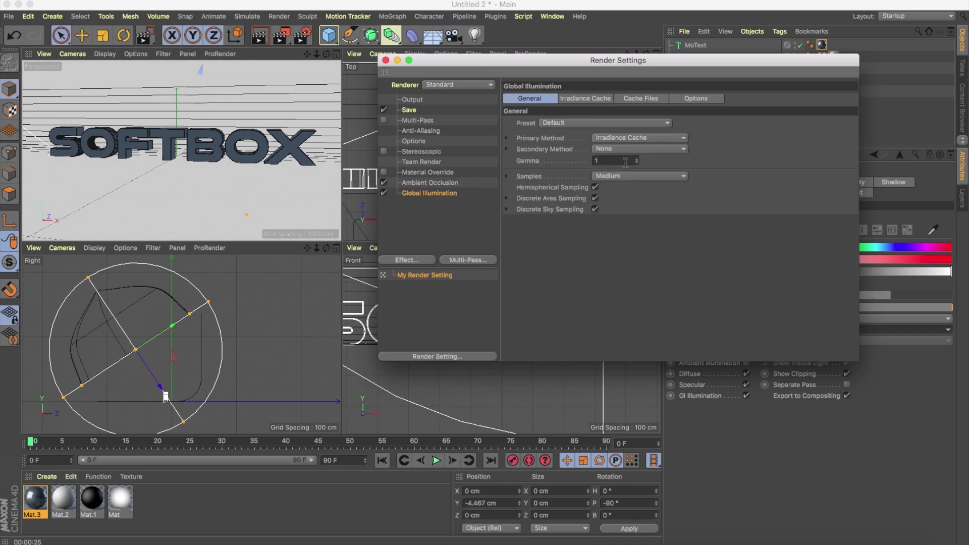
- Adjust GI sample quality, set Irradiance Cache record density to Low, and render the perspective view
{"action": "left_click", "coordinate": [619, 176]}
{"action": "left_click", "coordinate": [620, 214]}
{"action": "left_click", "coordinate": [585, 98]}
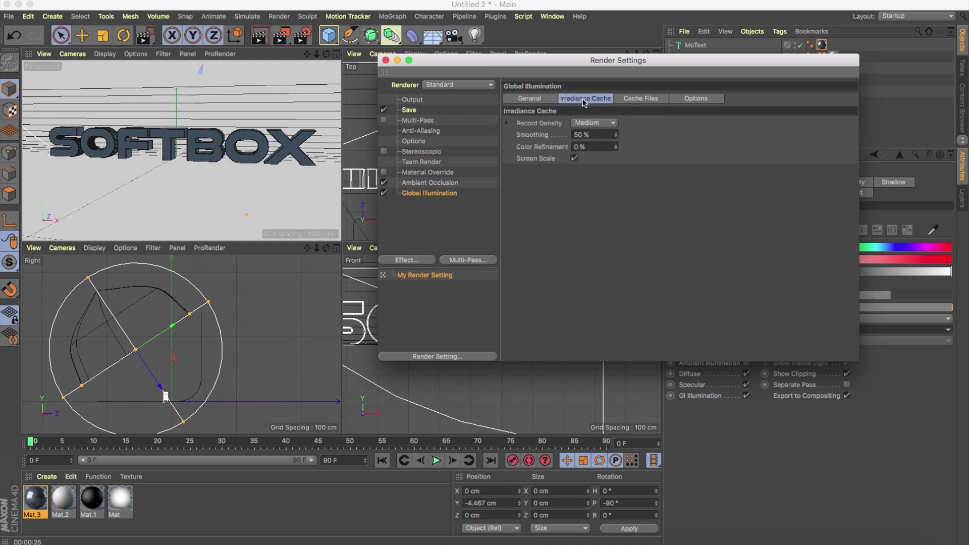
{"action": "left_click", "coordinate": [596, 123]}
{"action": "left_click", "coordinate": [605, 160]}
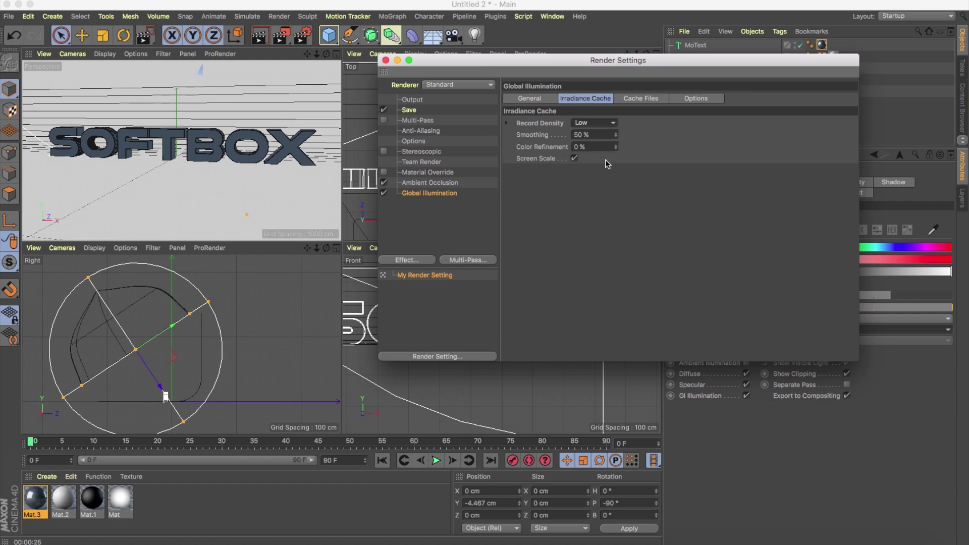
{"action": "left_click_drag", "start_coordinate": [566, 63], "coordinate": [628, 92]}
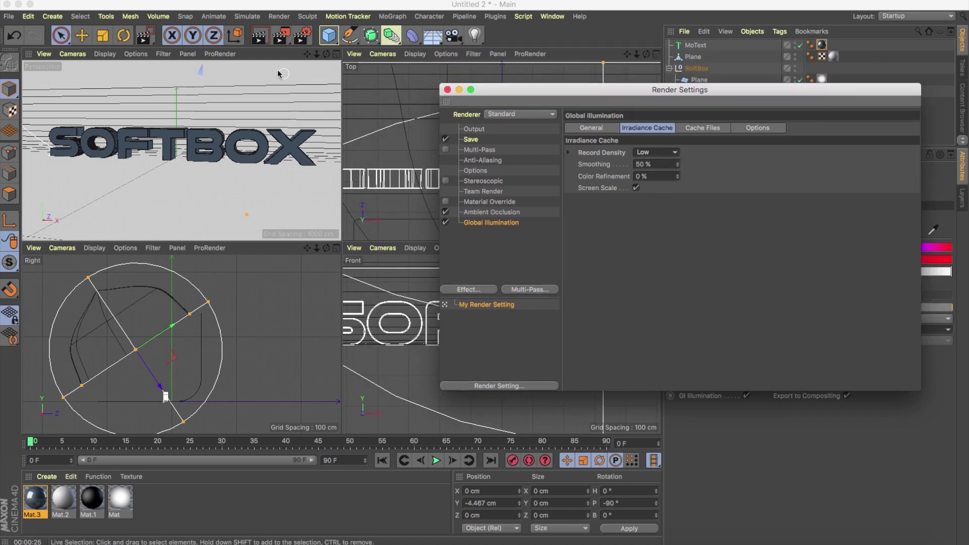
{"action": "left_click", "coordinate": [259, 40]}
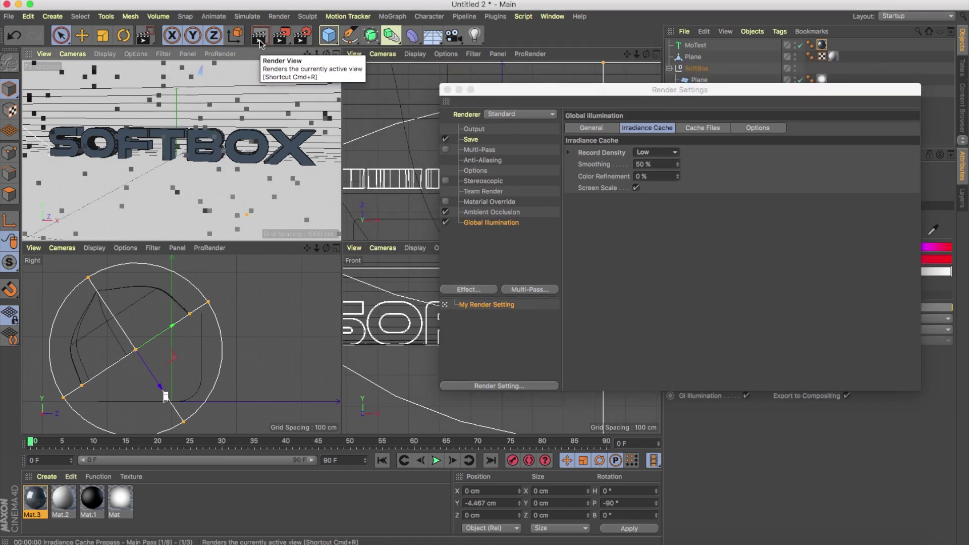